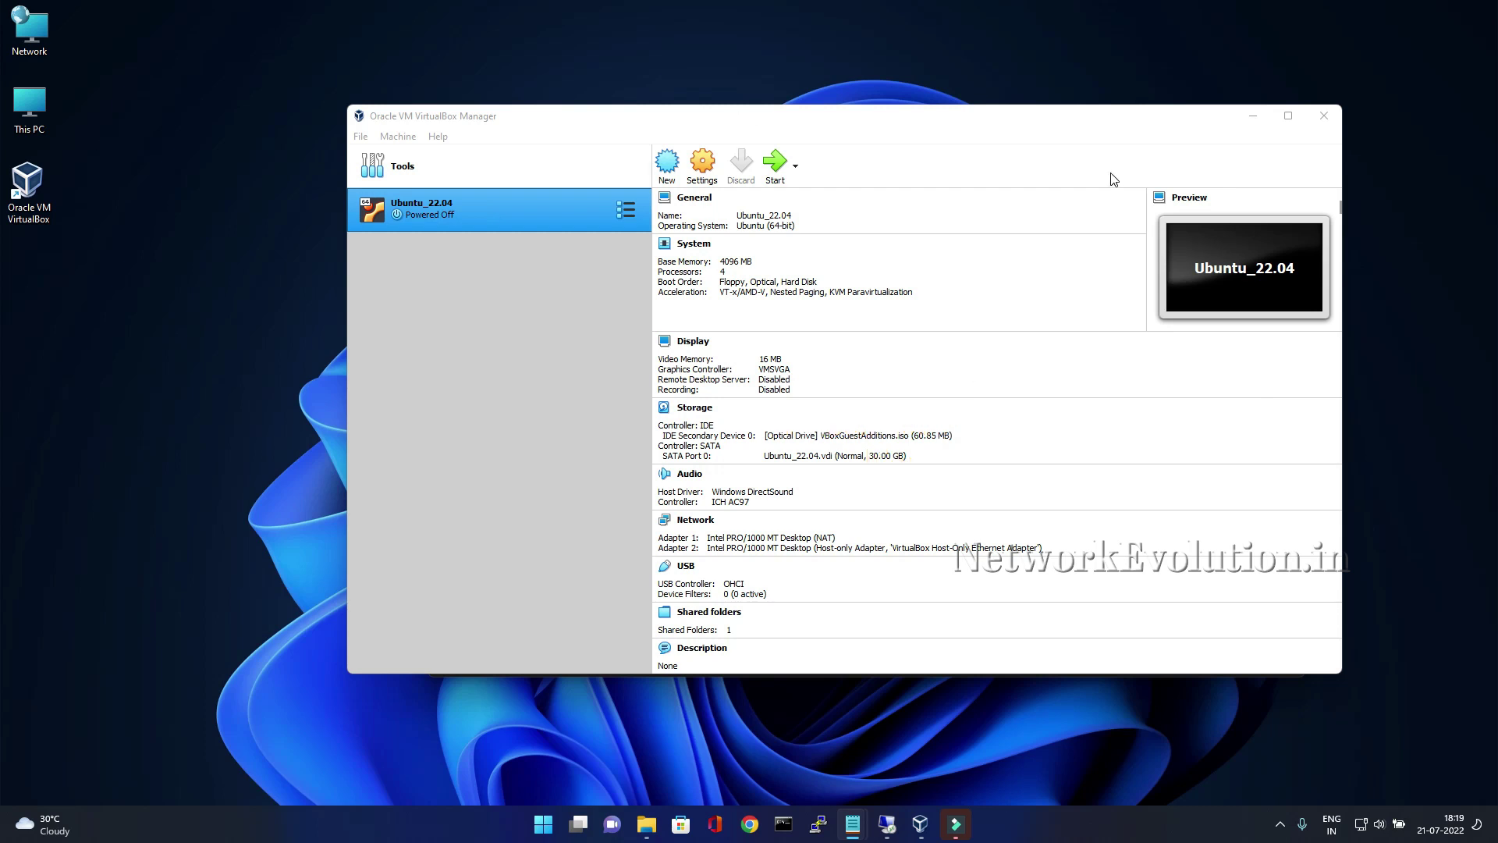
# Step: Open the Ubuntu_22.04 VM's System > Processor settings, showing 4 CPUs and 100% execution cap
pyautogui.click(699, 168)
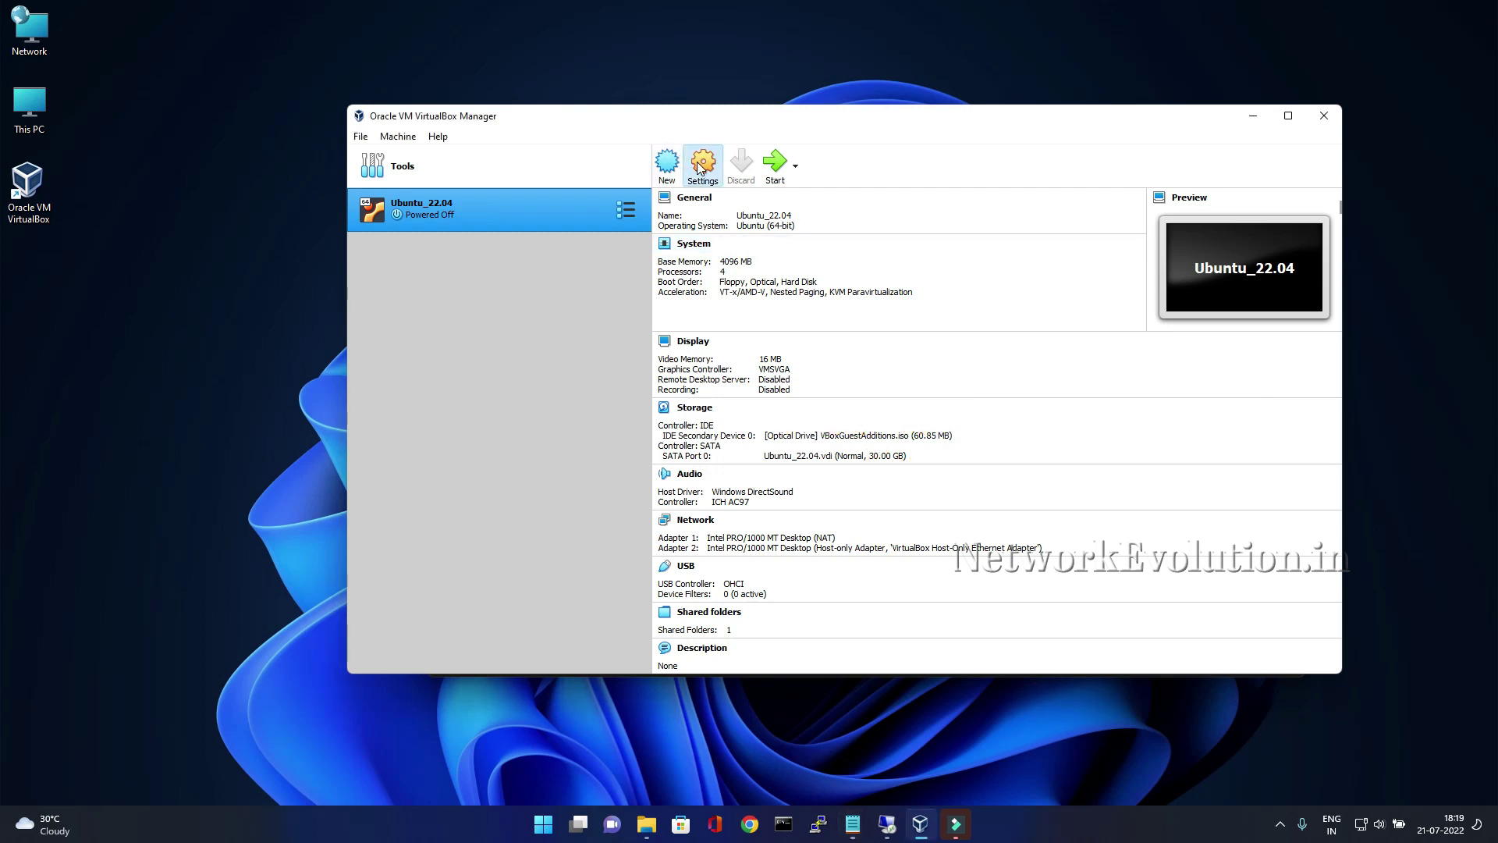
pyautogui.click(663, 243)
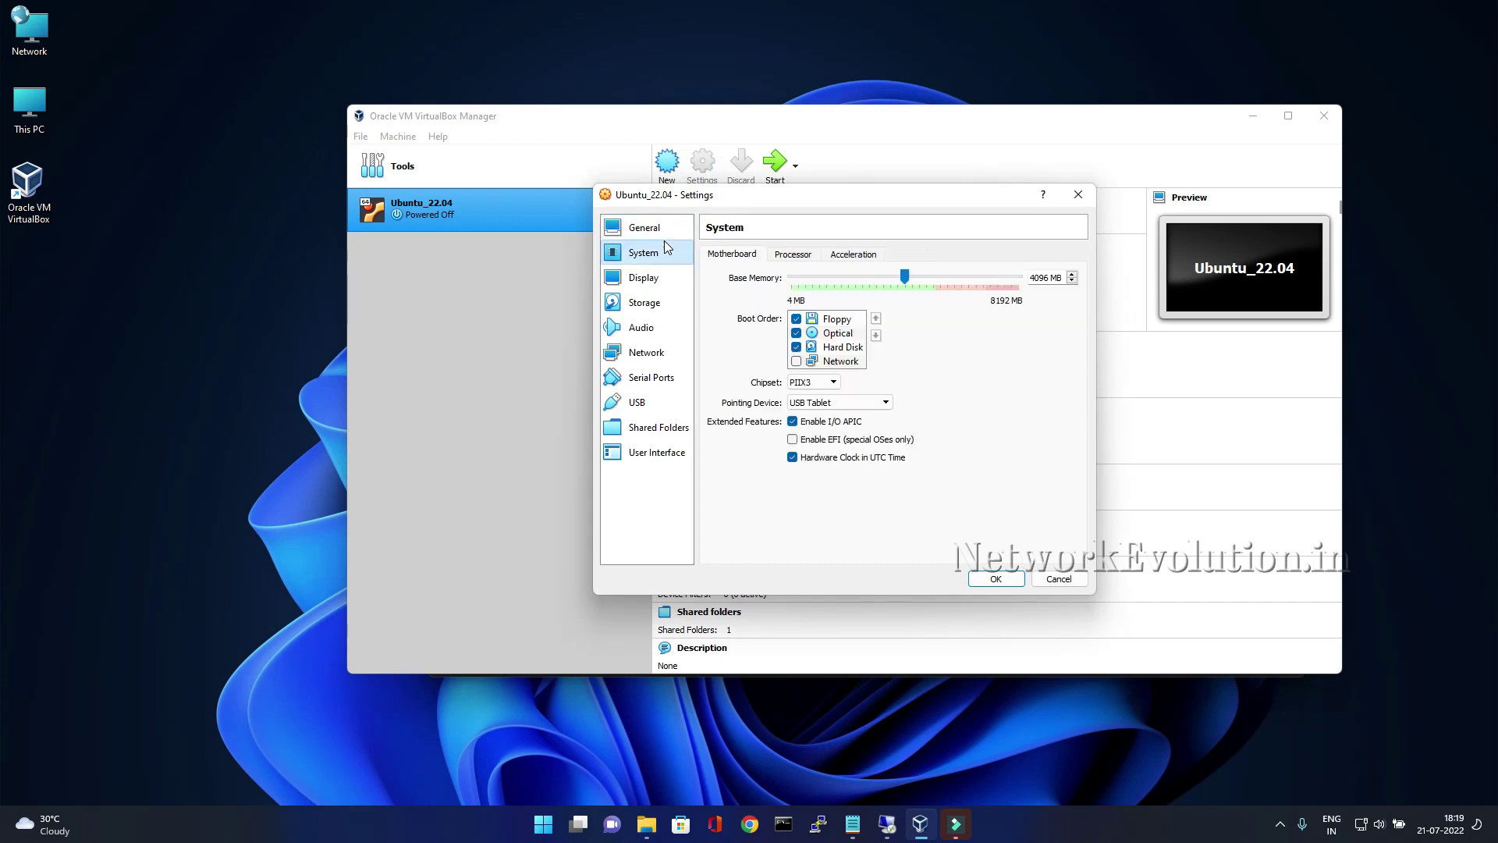
pyautogui.click(792, 262)
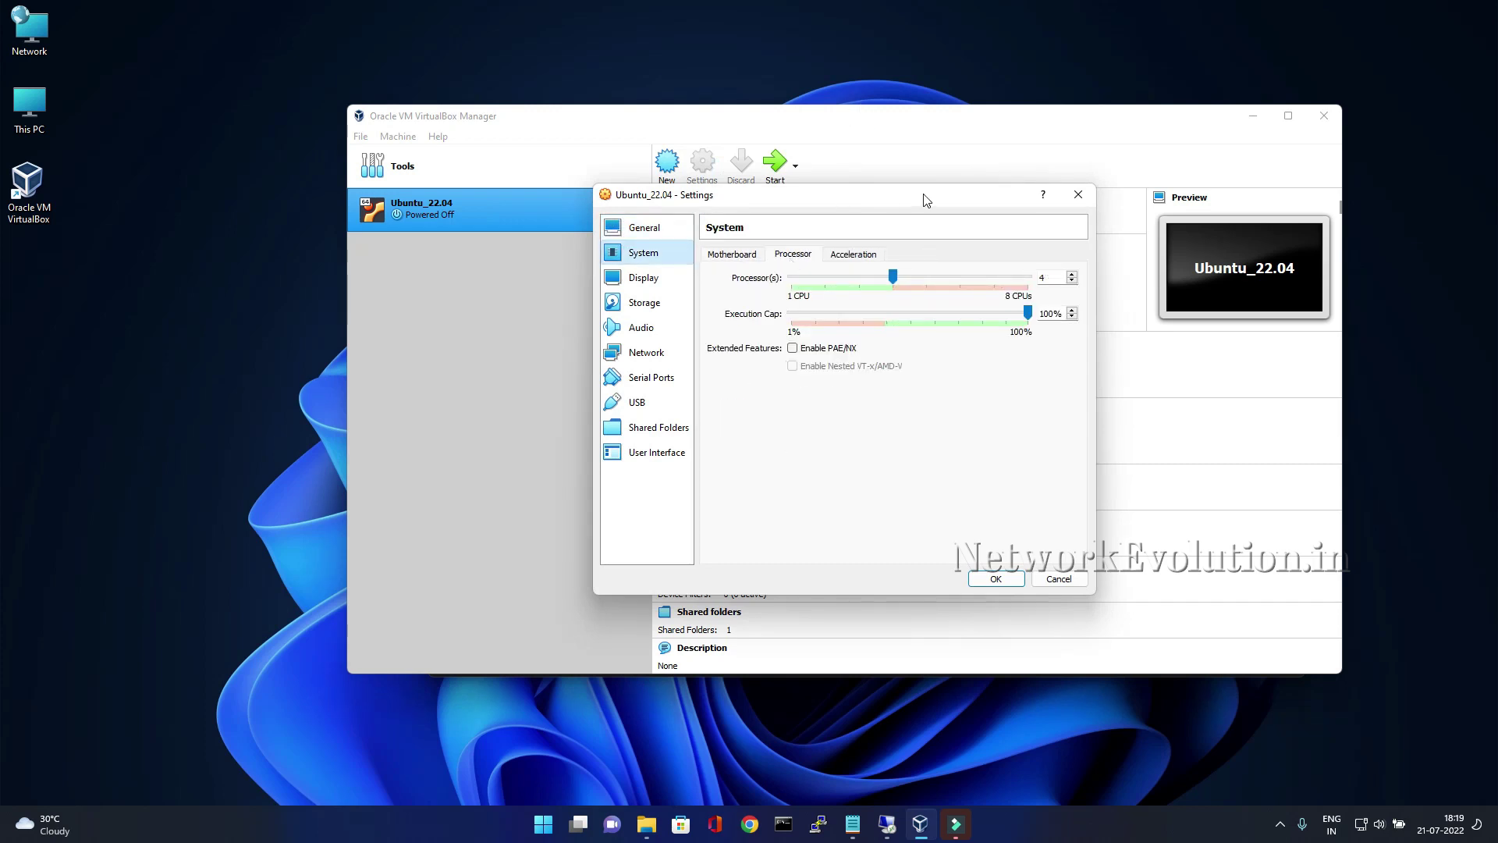
pyautogui.moveTo(926, 200); pyautogui.dragTo(959, 203)
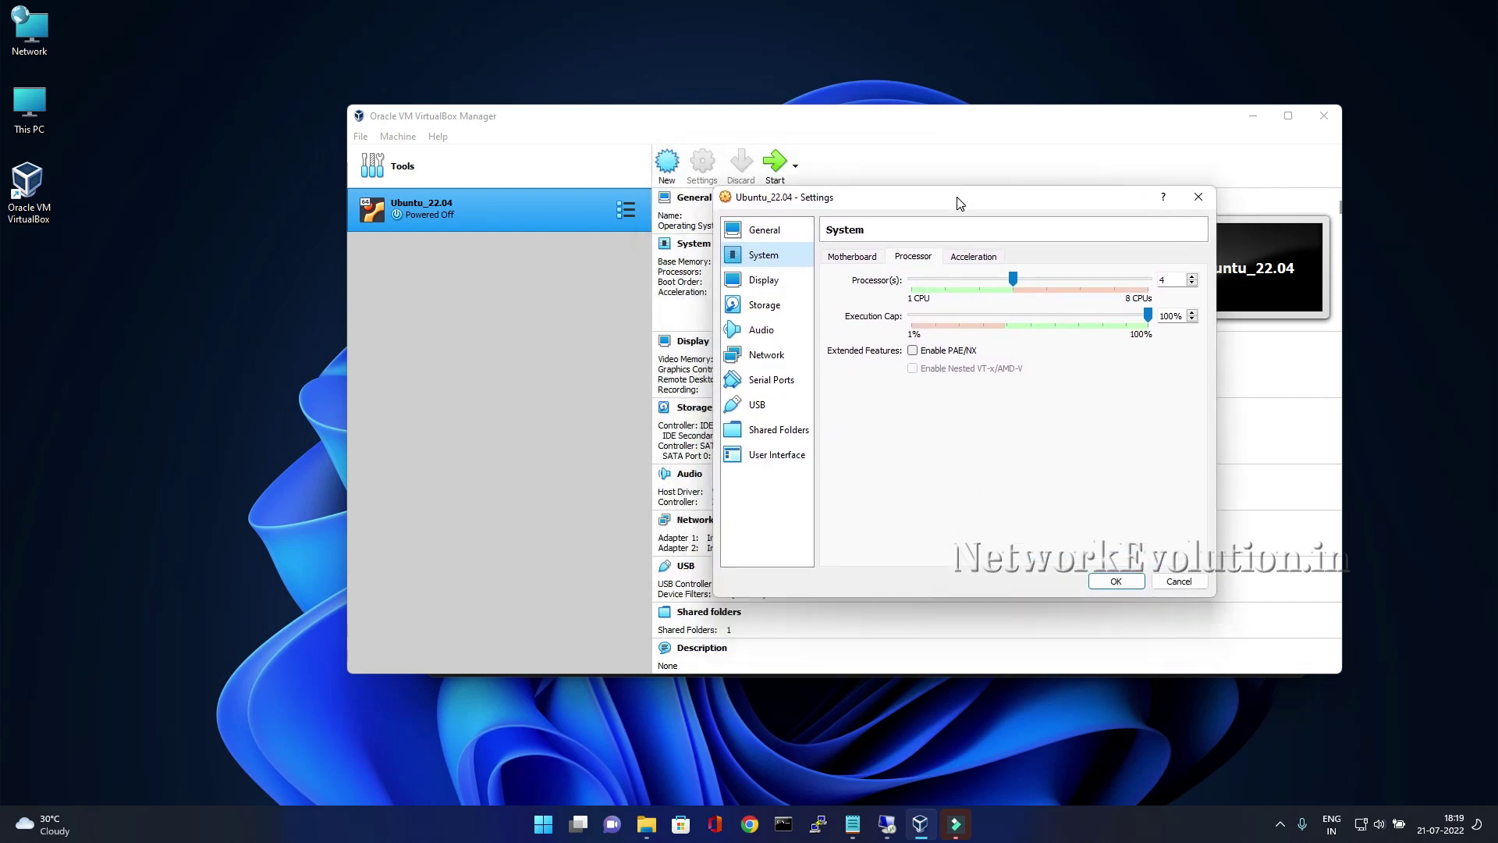
# Step: In Command Prompt, change directory to C:\Program Files\Oracle\VirtualBox
pyautogui.click(783, 824)
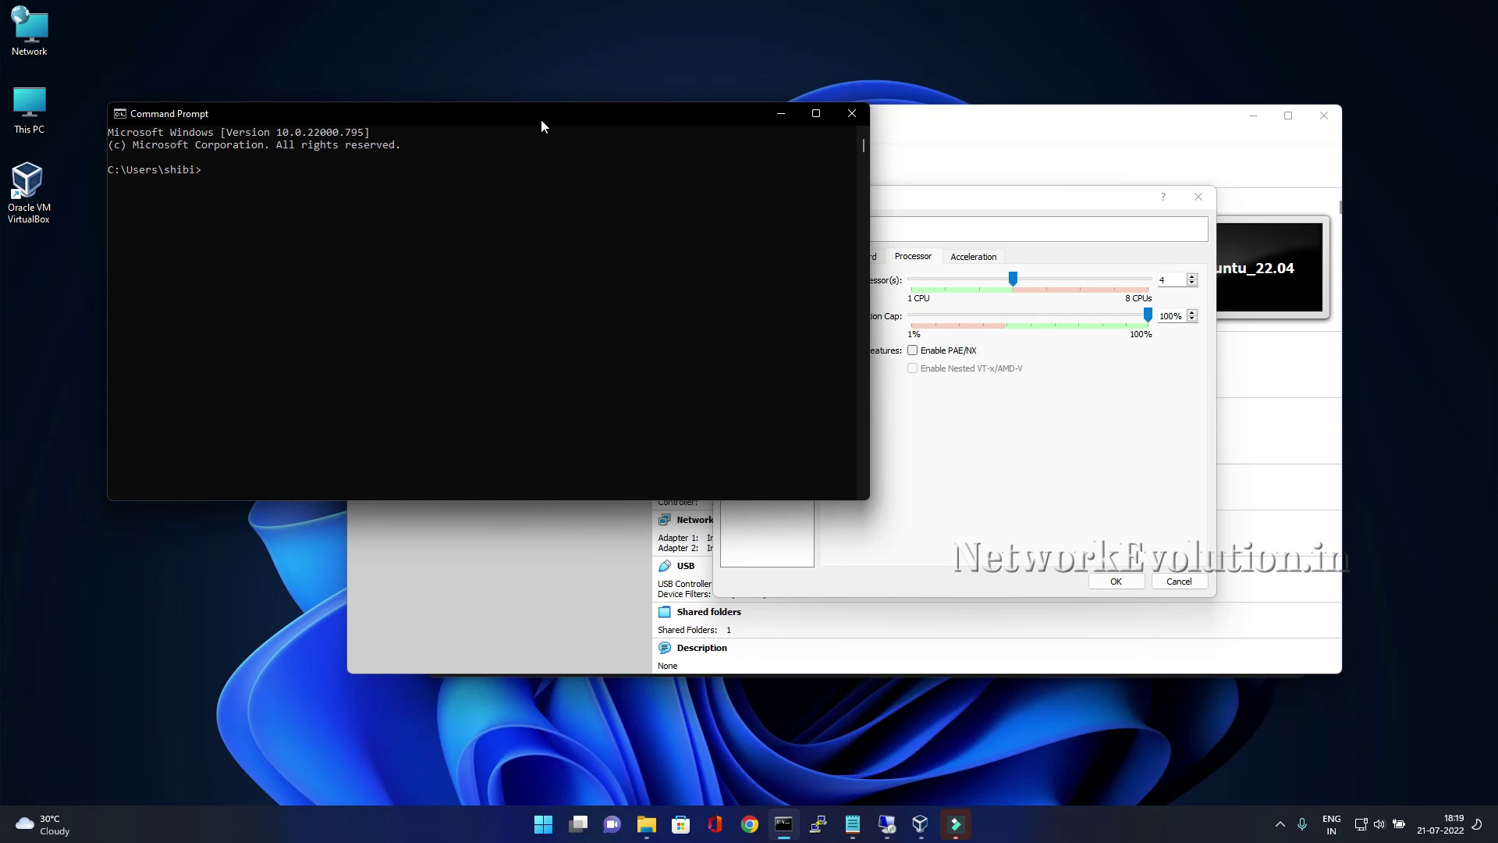
pyautogui.moveTo(540, 118); pyautogui.dragTo(710, 176)
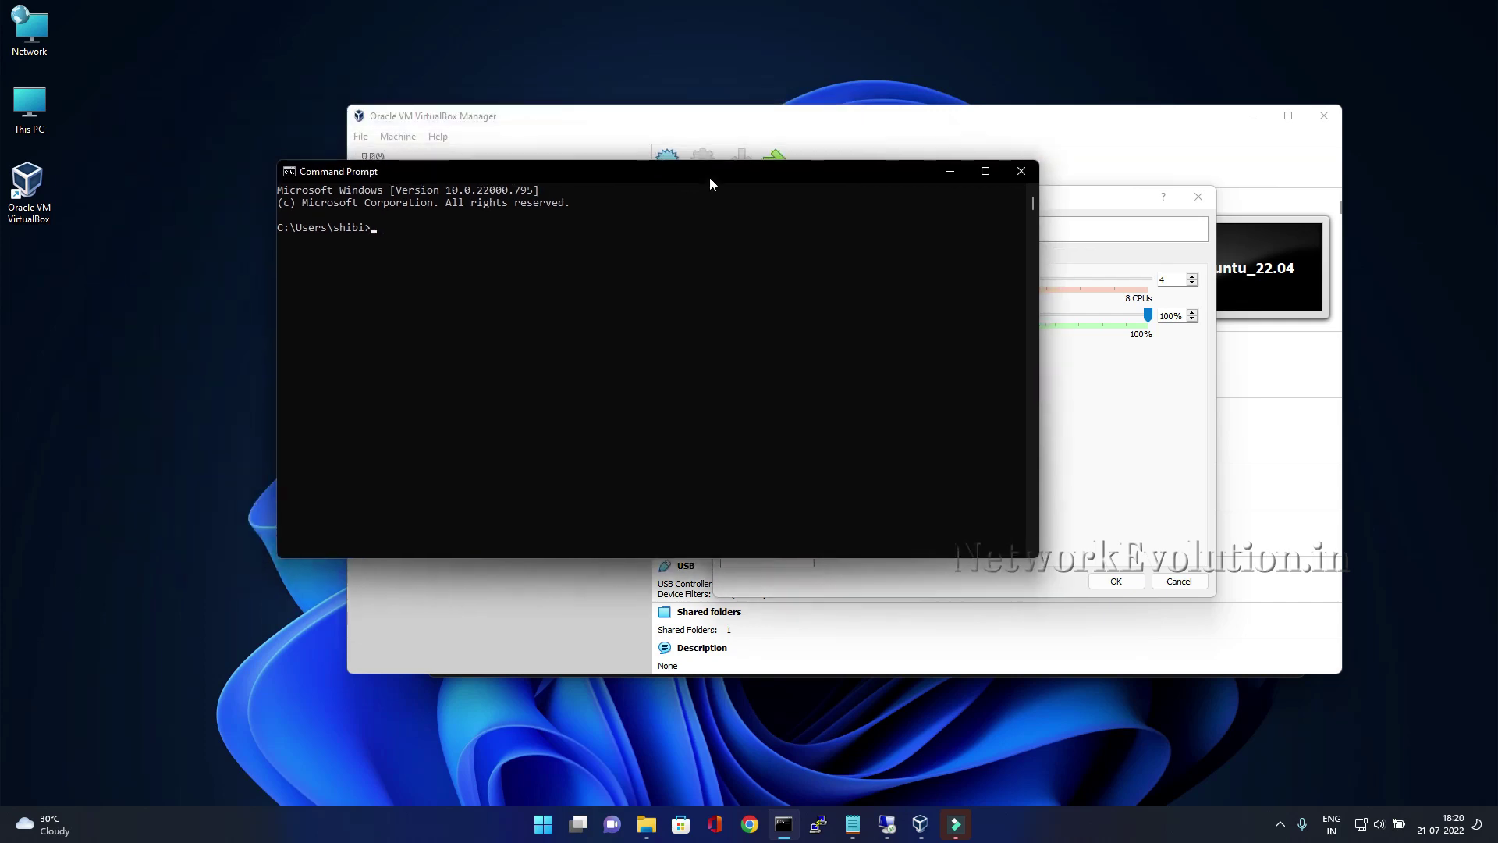
pyautogui.click(688, 297)
pyautogui.write('cd')
pyautogui.write(' "')
pyautogui.write('C')
pyautogui.write(':\\Pr')
pyautogui.press('Tab')
pyautogui.write('\\O')
pyautogui.press('Tab')
pyautogui.write('\\Vit')
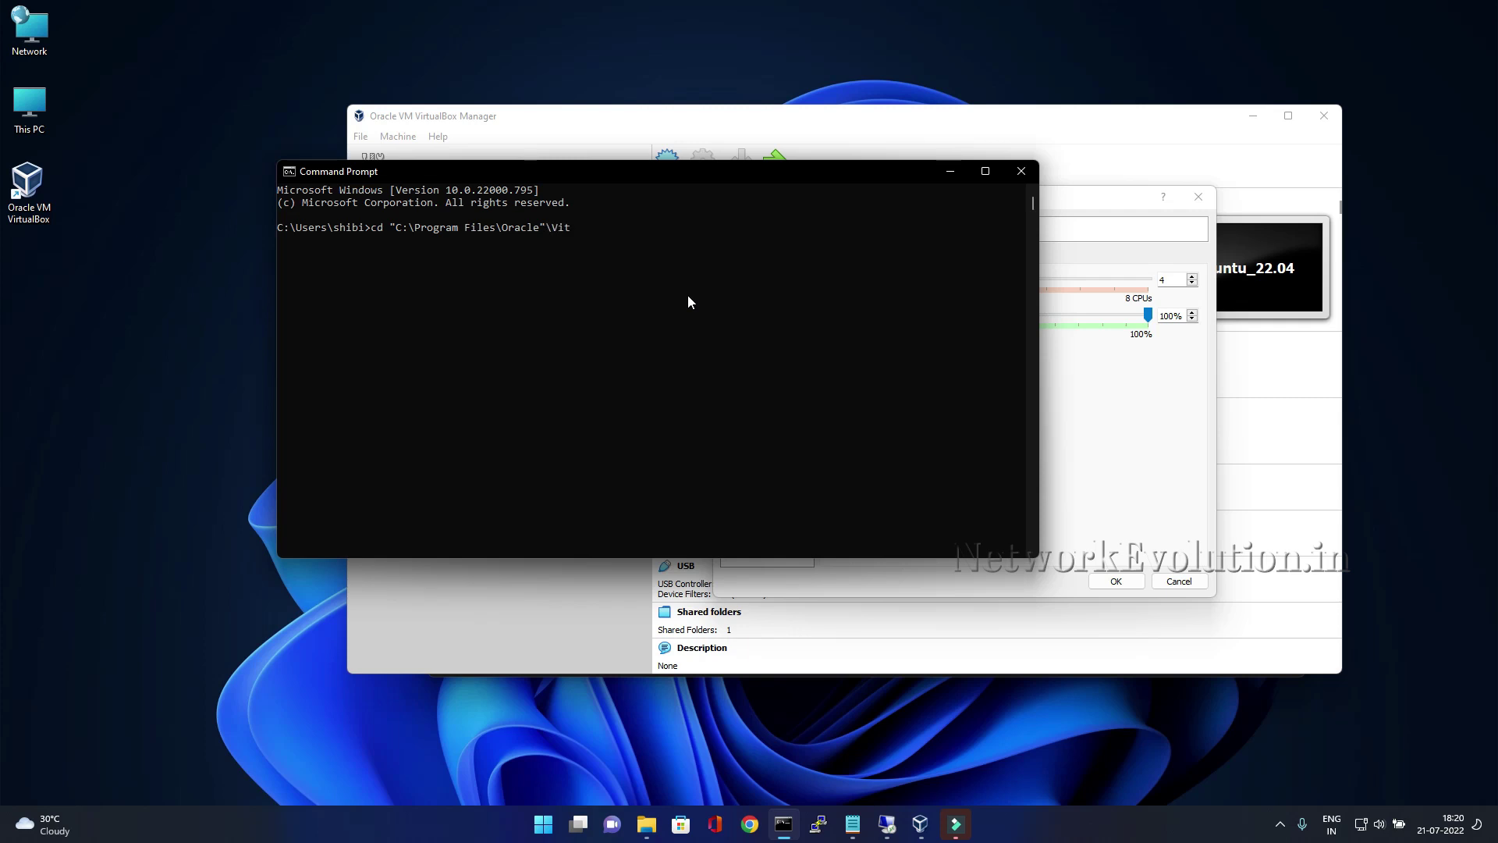
pyautogui.press('BackSpace')
pyautogui.write('rt')
pyautogui.press('Tab')
pyautogui.press('Return')
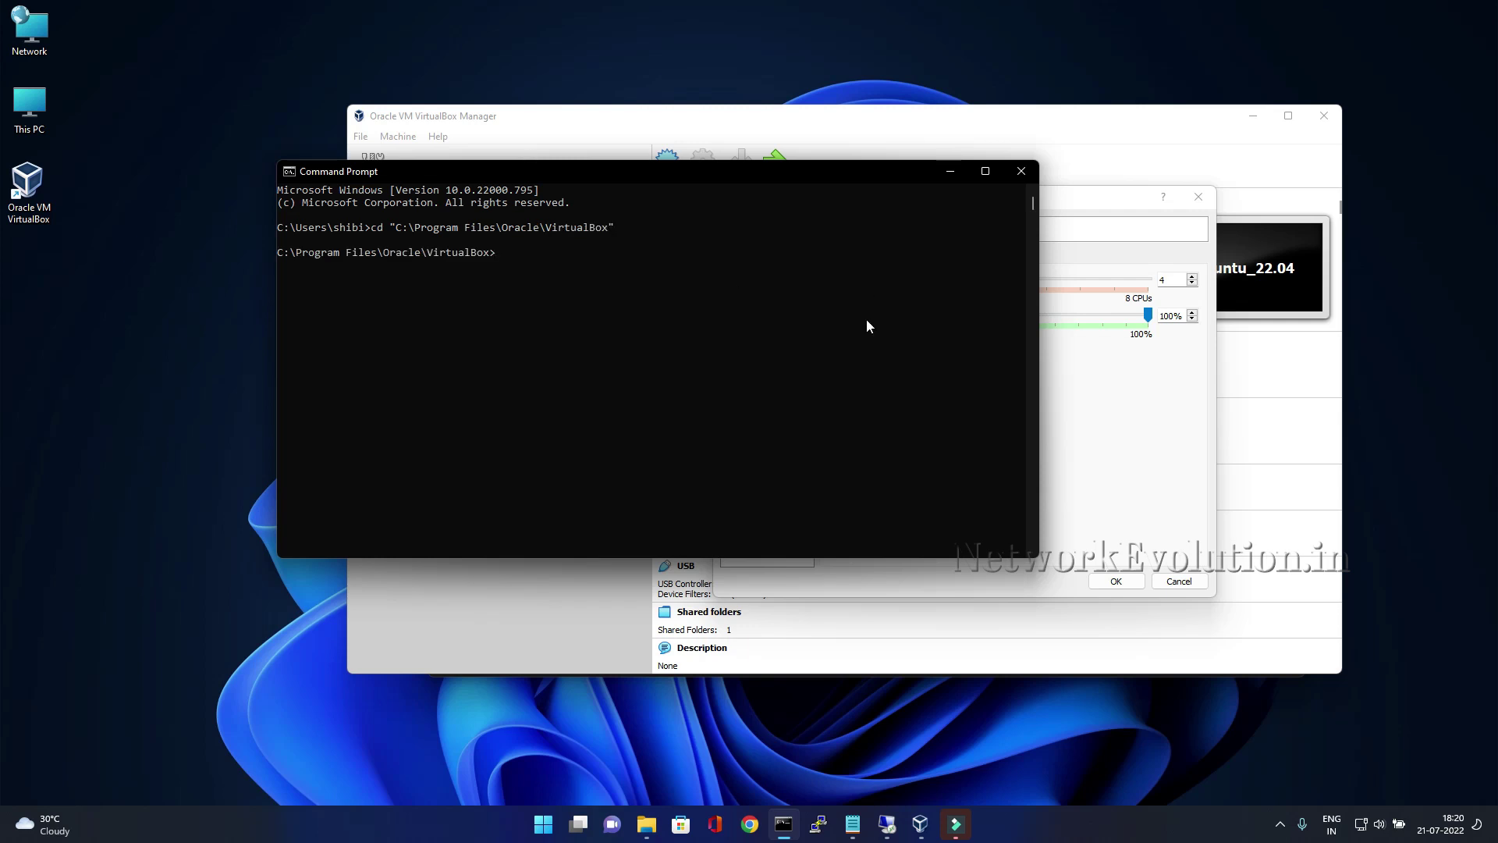
# Step: Run VBoxManage.exe list vms and select the Ubuntu_22.04 name in the output
pyautogui.write('Virtu')
pyautogui.press('BackSpace')
pyautogui.press('BackSpace')
pyautogui.press('BackSpace')
pyautogui.write('Box')
pyautogui.press('Tab')
pyautogui.write('list vms')
pyautogui.press('Return')
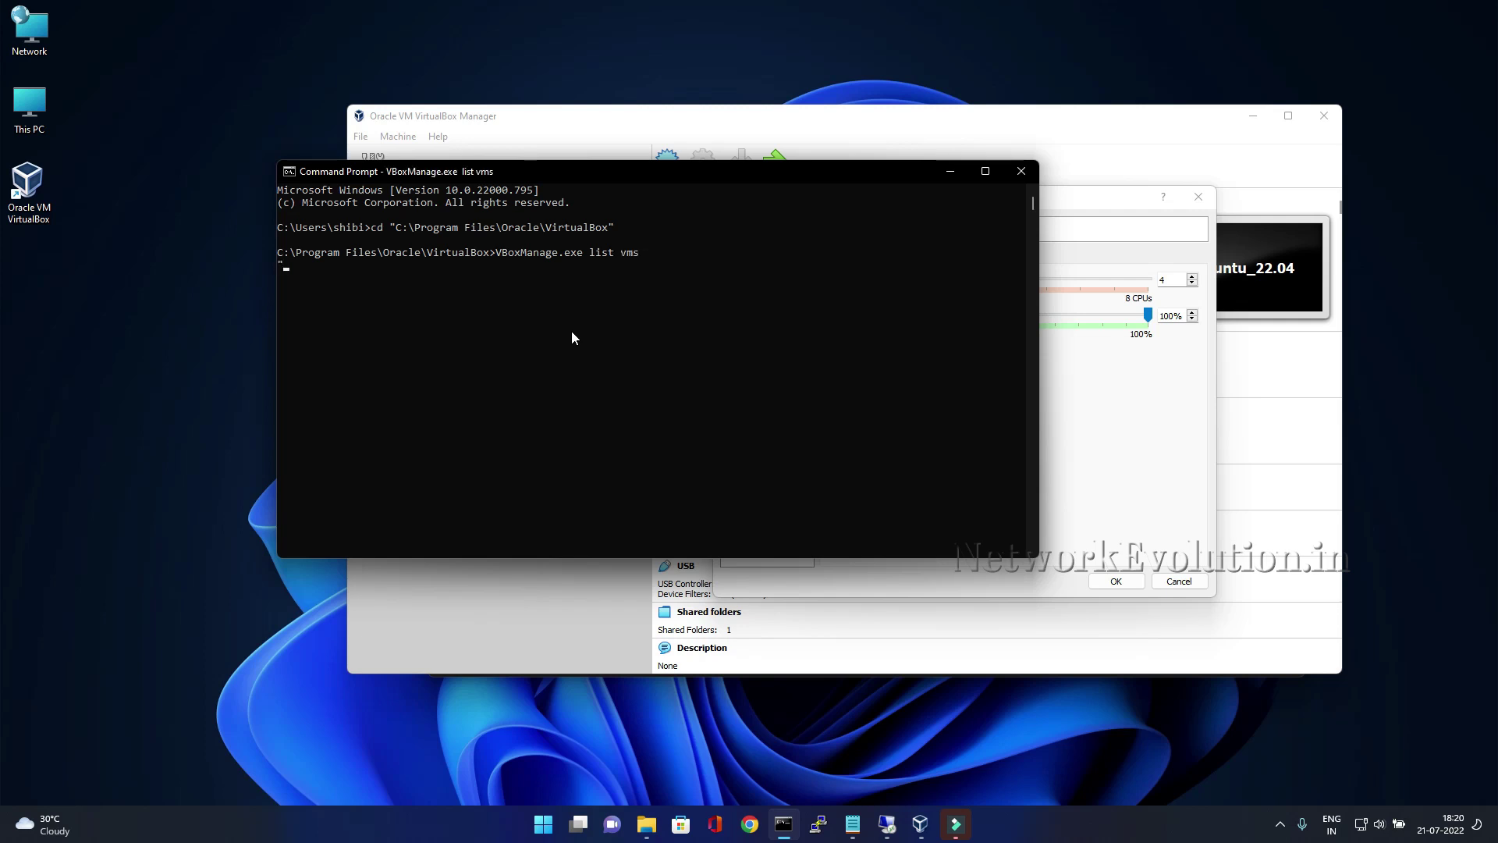
pyautogui.moveTo(364, 265); pyautogui.dragTo(278, 266)
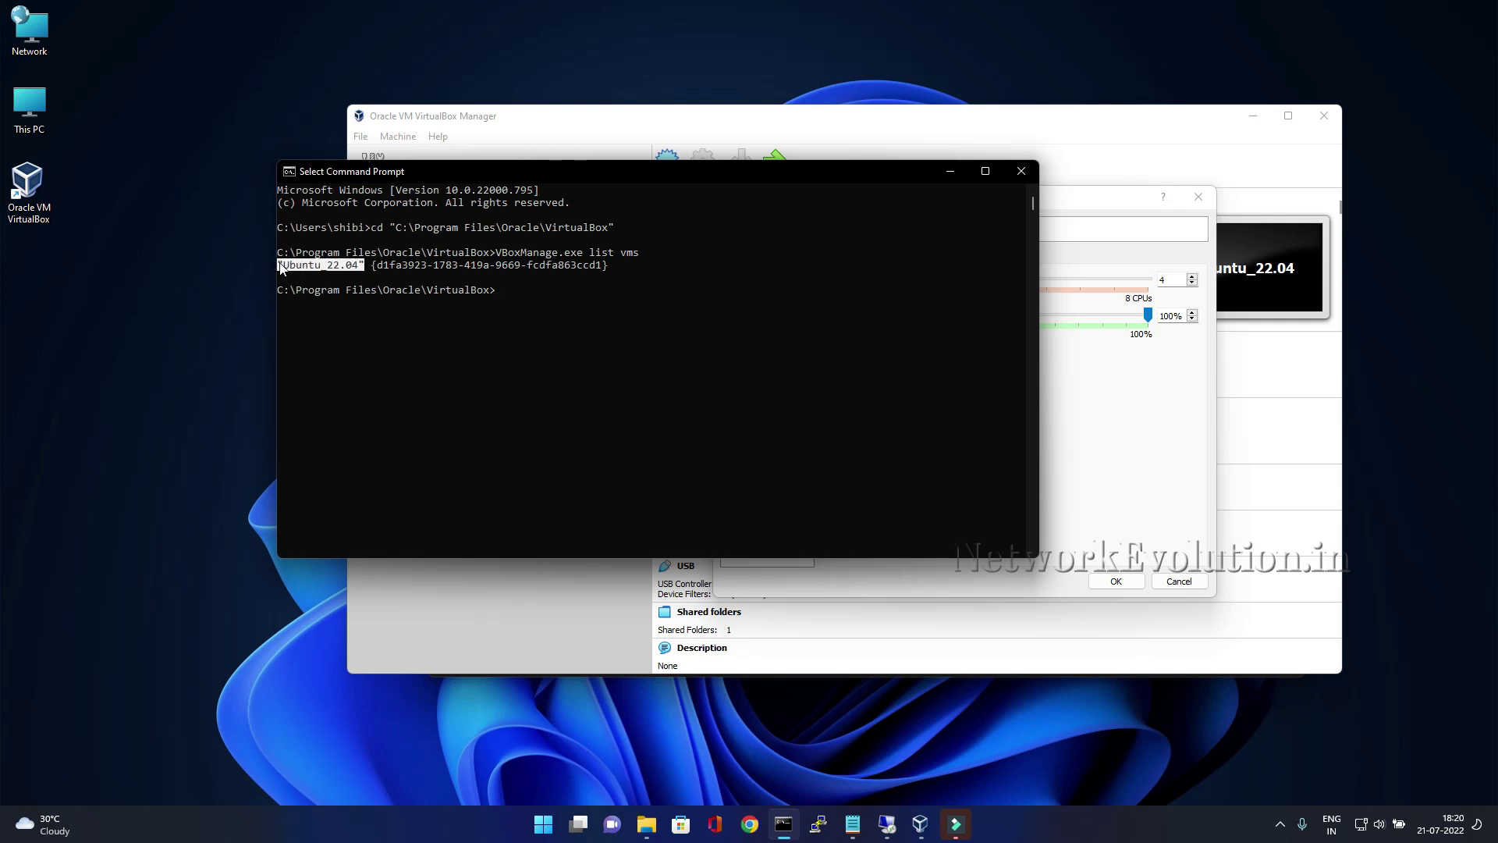
# Step: Recall the previous VBoxManage command and replace 'list vms' with 'modifyvm'
pyautogui.click(568, 329)
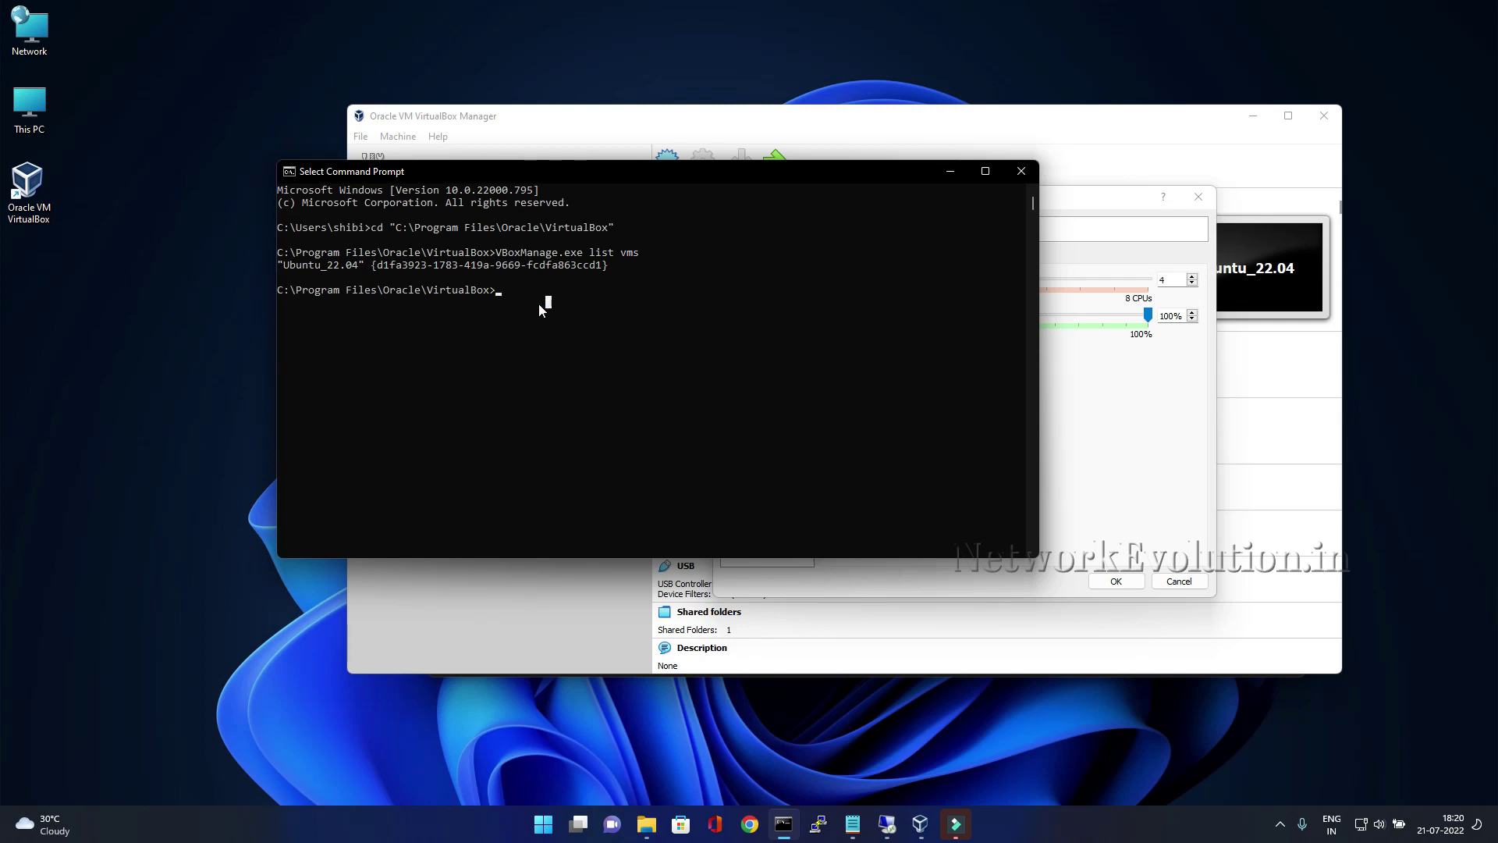
pyautogui.press('Escape')
pyautogui.press('Up')
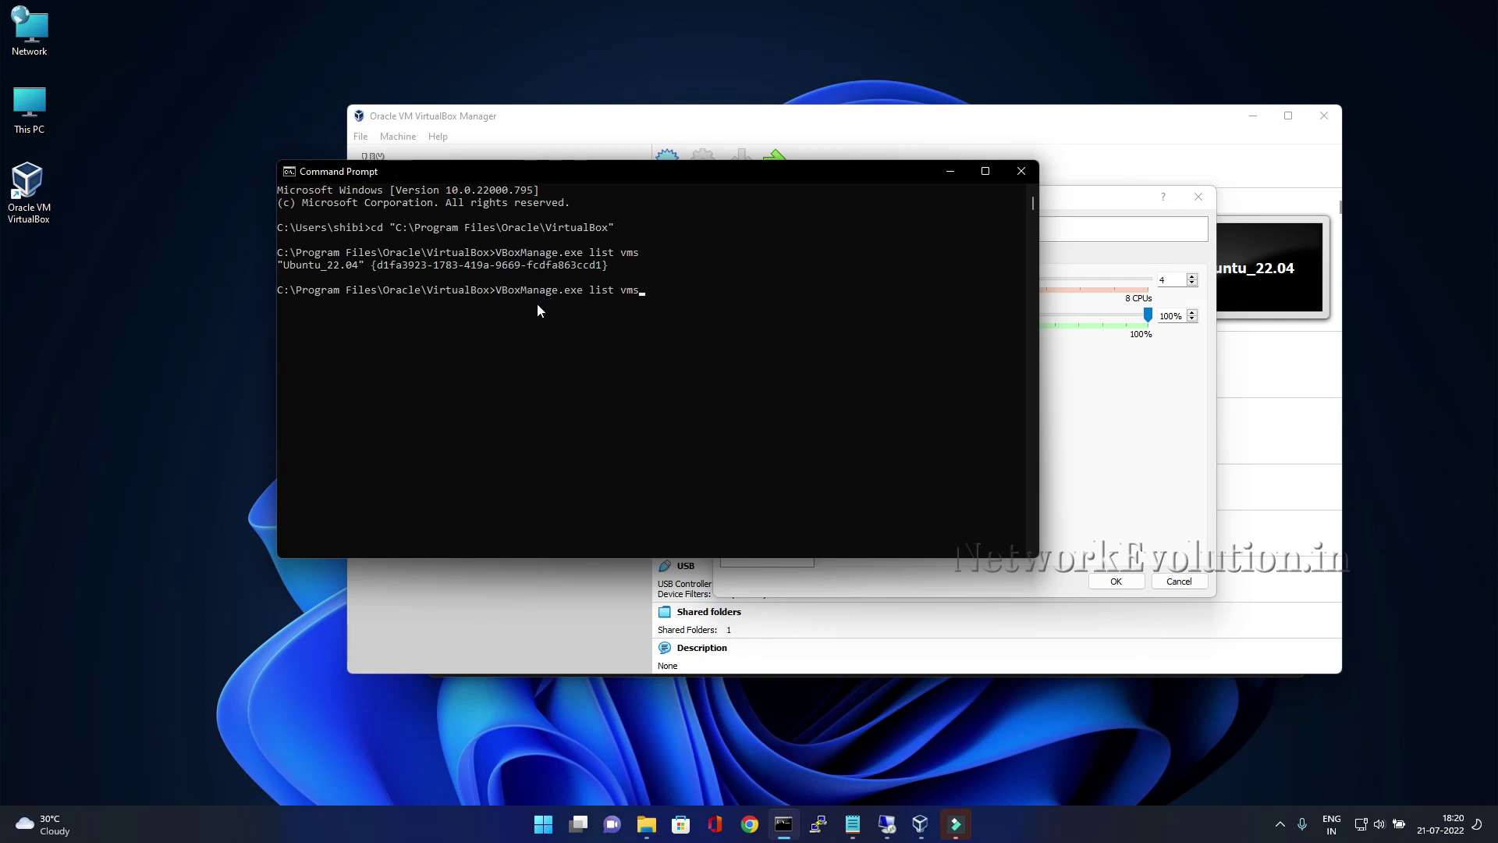
pyautogui.press('BackSpace')
pyautogui.press('BackSpace')
pyautogui.press('BackSpace')
pyautogui.press('BackSpace')
pyautogui.press('BackSpace')
pyautogui.press('BackSpace')
pyautogui.press('BackSpace')
pyautogui.press('BackSpace')
pyautogui.click(673, 340)
pyautogui.write('modifyvm')
# Step: Add the copied "Ubuntu_22.04" name and '--nested-hw-virt on' to the modifyvm command
pyautogui.click(362, 265)
pyautogui.moveTo(361, 265); pyautogui.dragTo(280, 266)
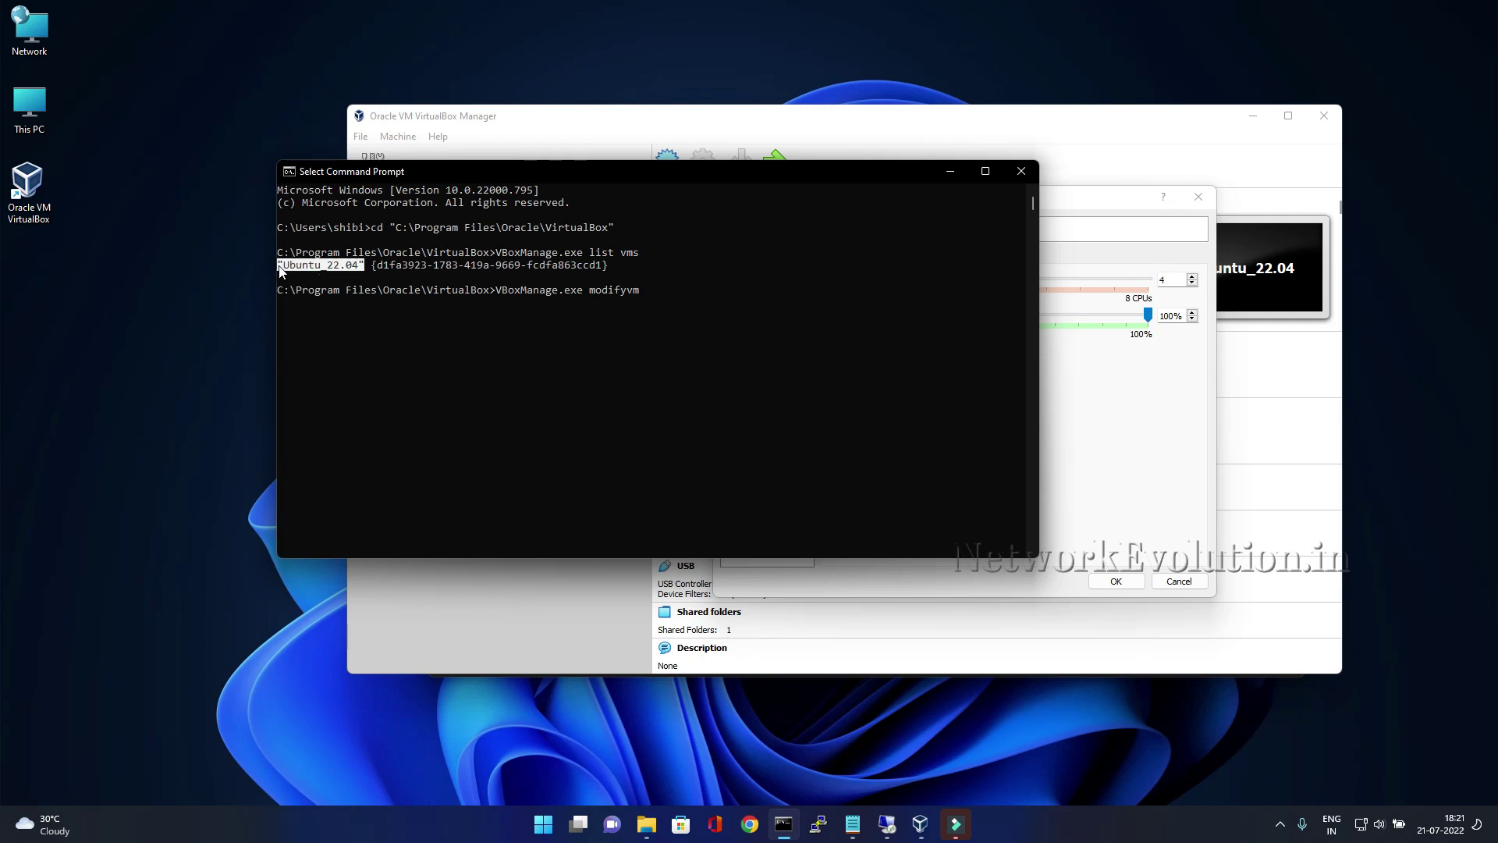
pyautogui.rightClick(298, 263)
pyautogui.click(657, 292)
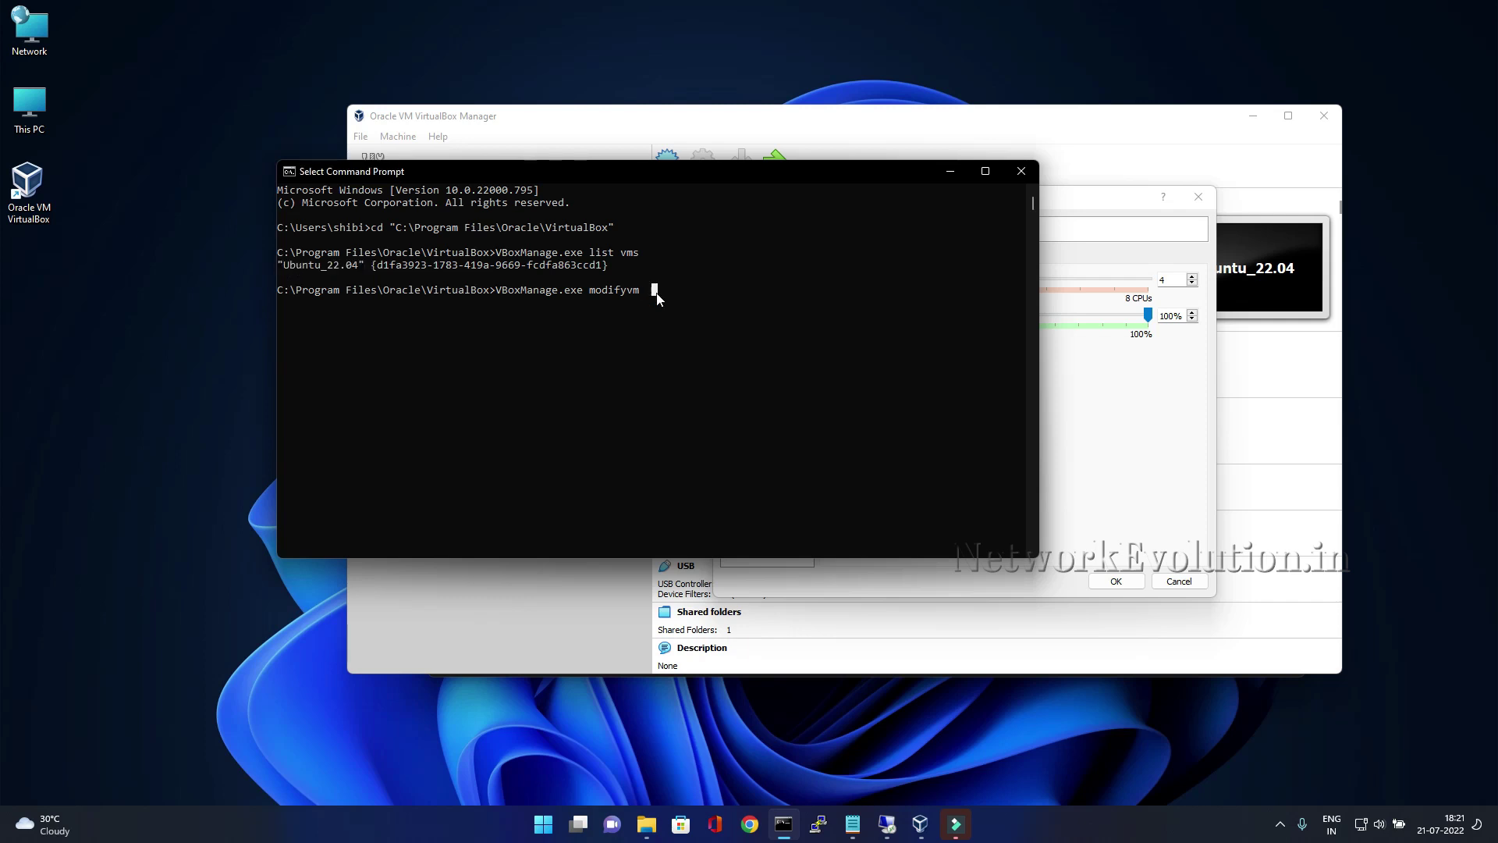
pyautogui.rightClick(657, 292)
pyautogui.moveTo(364, 264); pyautogui.dragTo(278, 265)
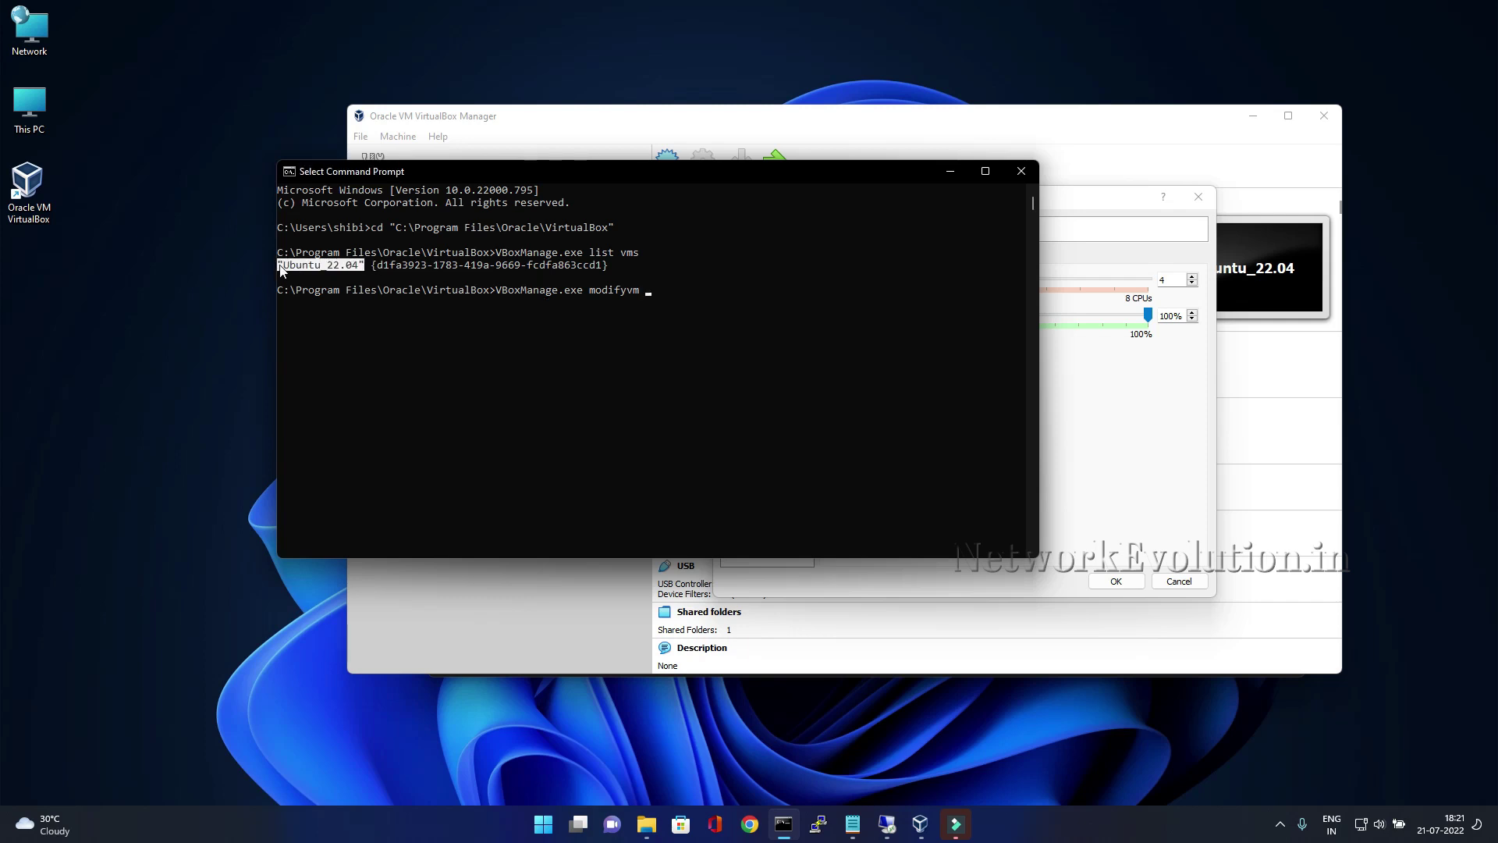
pyautogui.rightClick(682, 297)
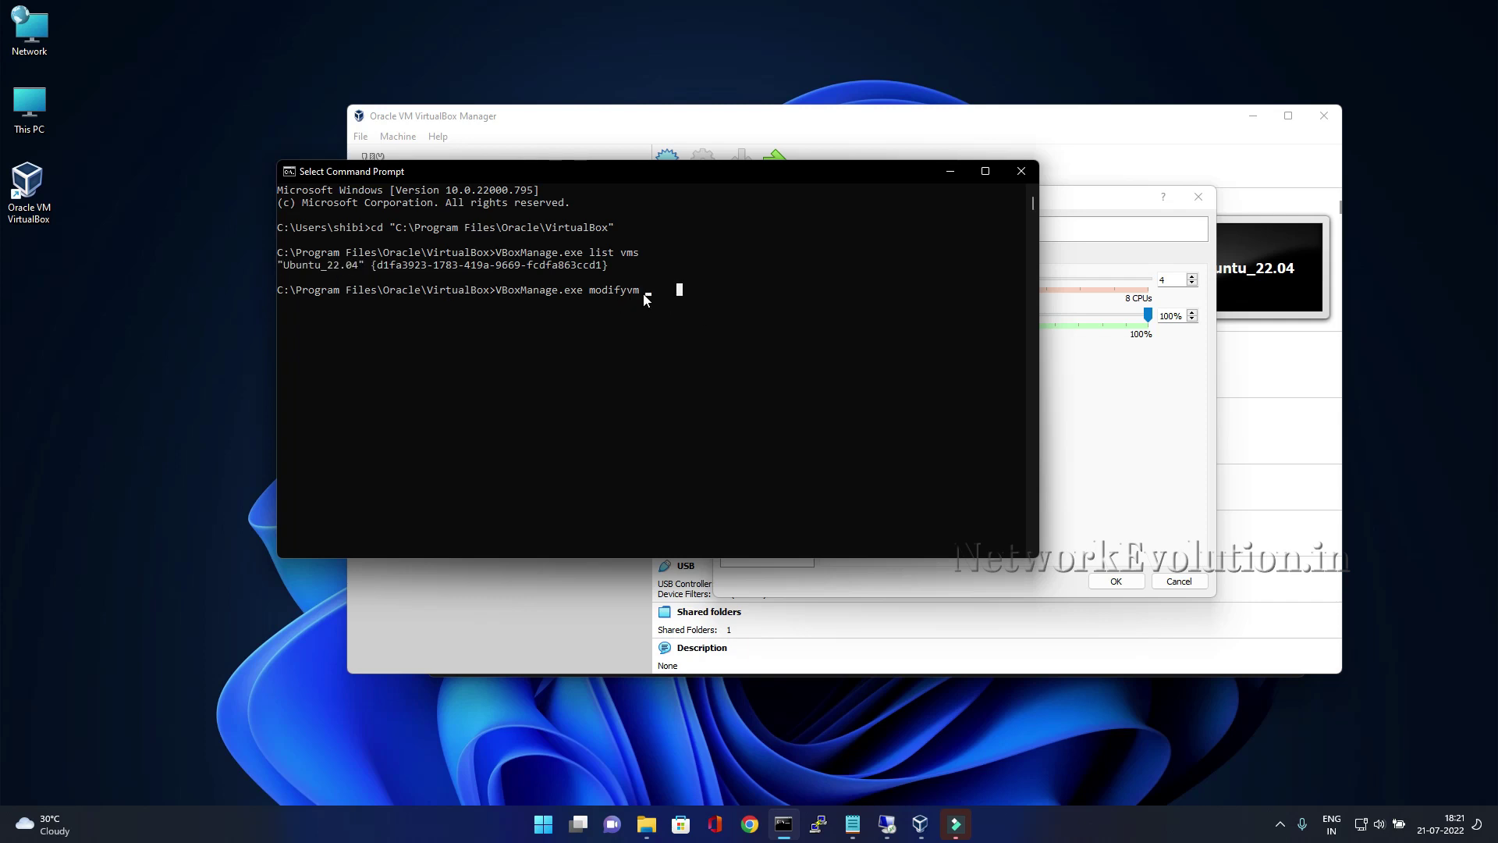
pyautogui.press('BackSpace')
pyautogui.press('BackSpace')
pyautogui.press('BackSpace')
pyautogui.press('BackSpace')
pyautogui.press('BackSpace')
pyautogui.press('BackSpace')
pyautogui.press('Escape')
pyautogui.write('ntu_22.04" --nested')
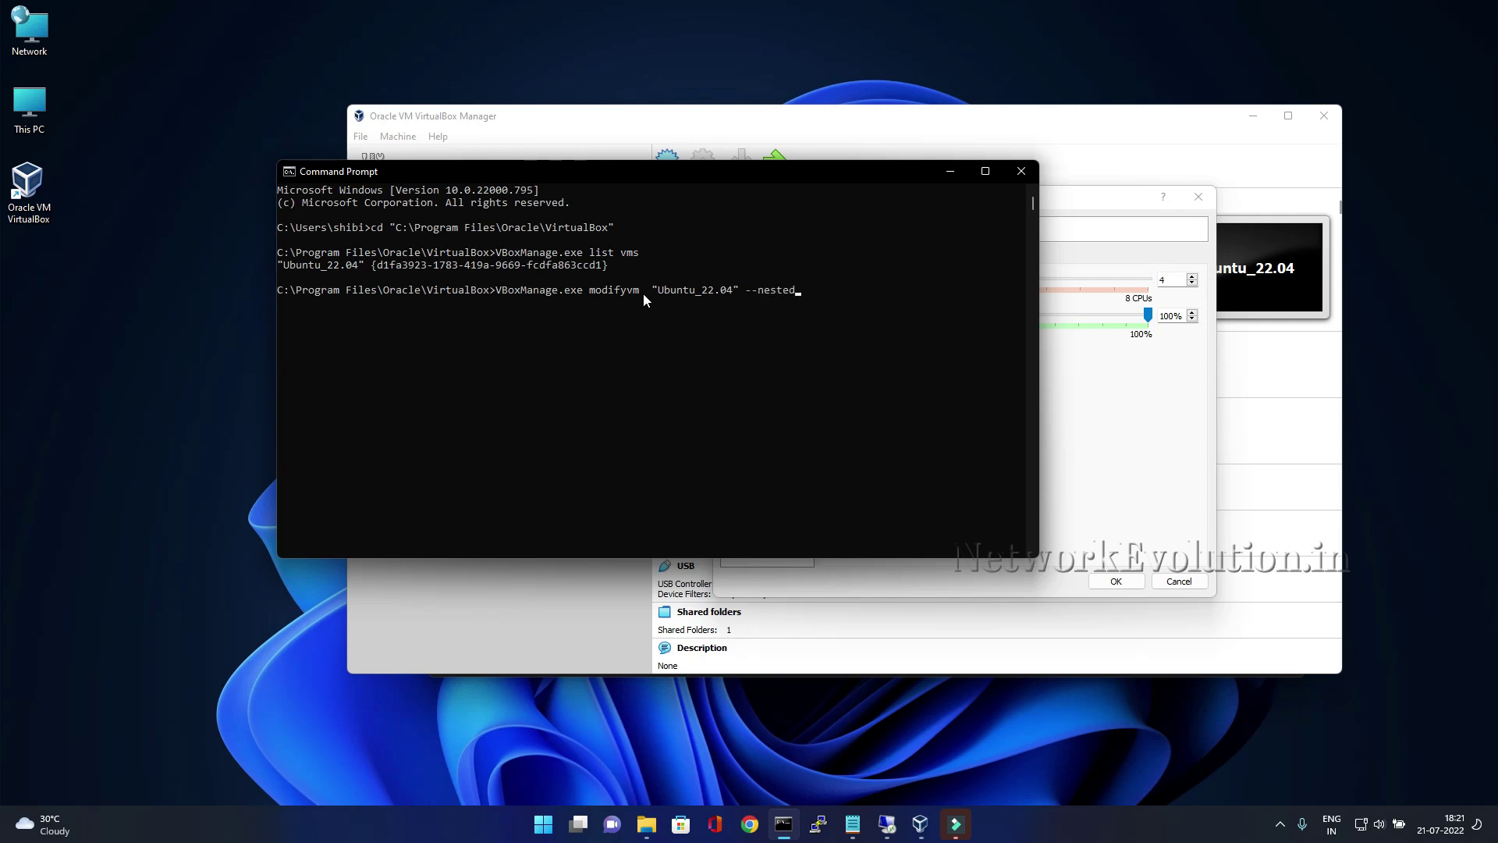
pyautogui.write('-hw-virt on')
# Step: Run the modifyvm command, reload the VM settings, and close Settings with Nested VT-x/AMD-V enabled
pyautogui.press('Return')
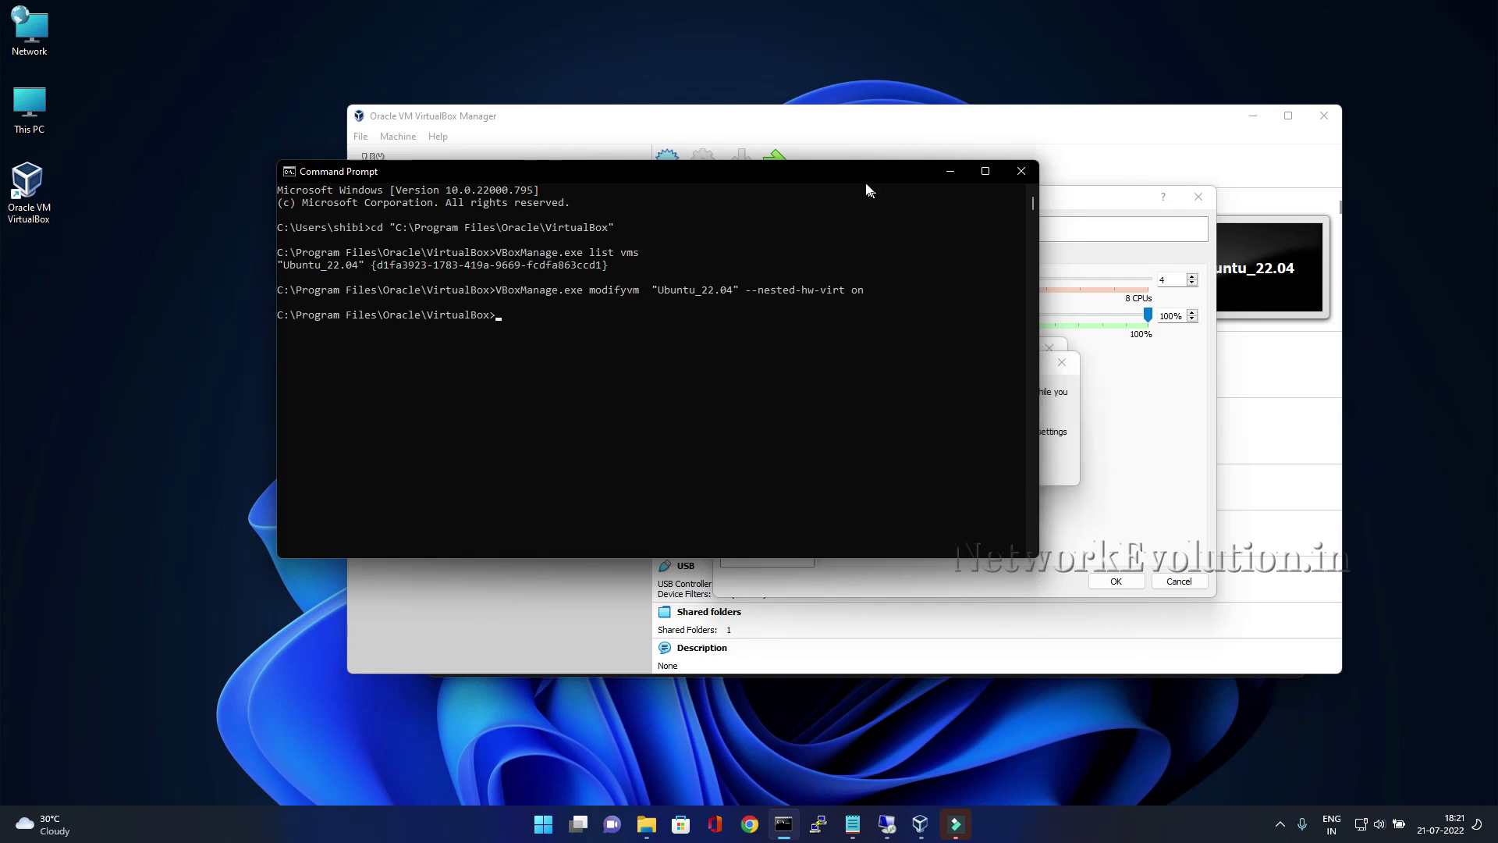
pyautogui.moveTo(860, 167); pyautogui.dragTo(601, 167)
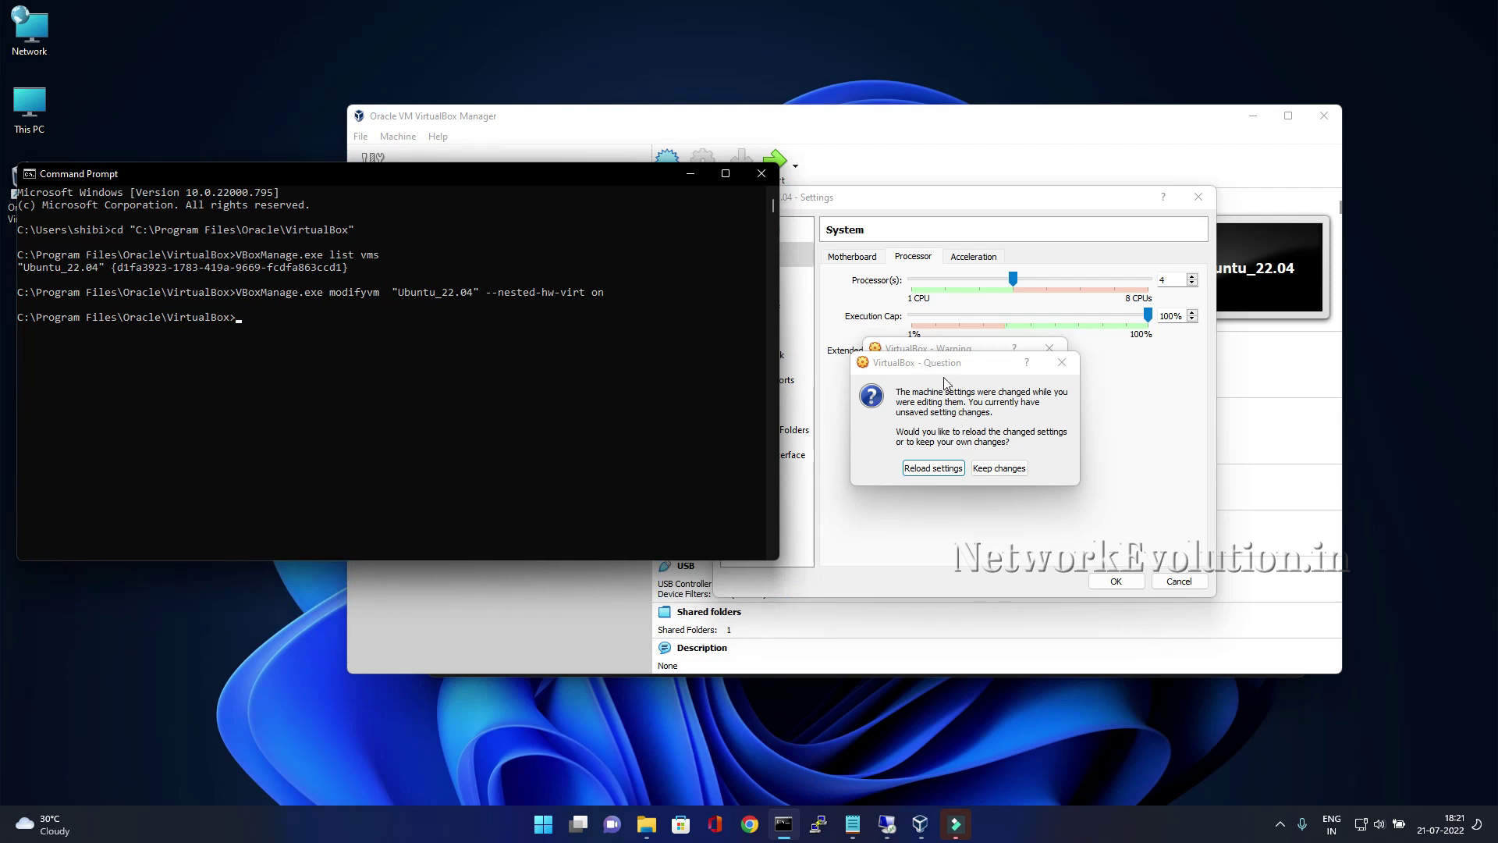
pyautogui.click(935, 469)
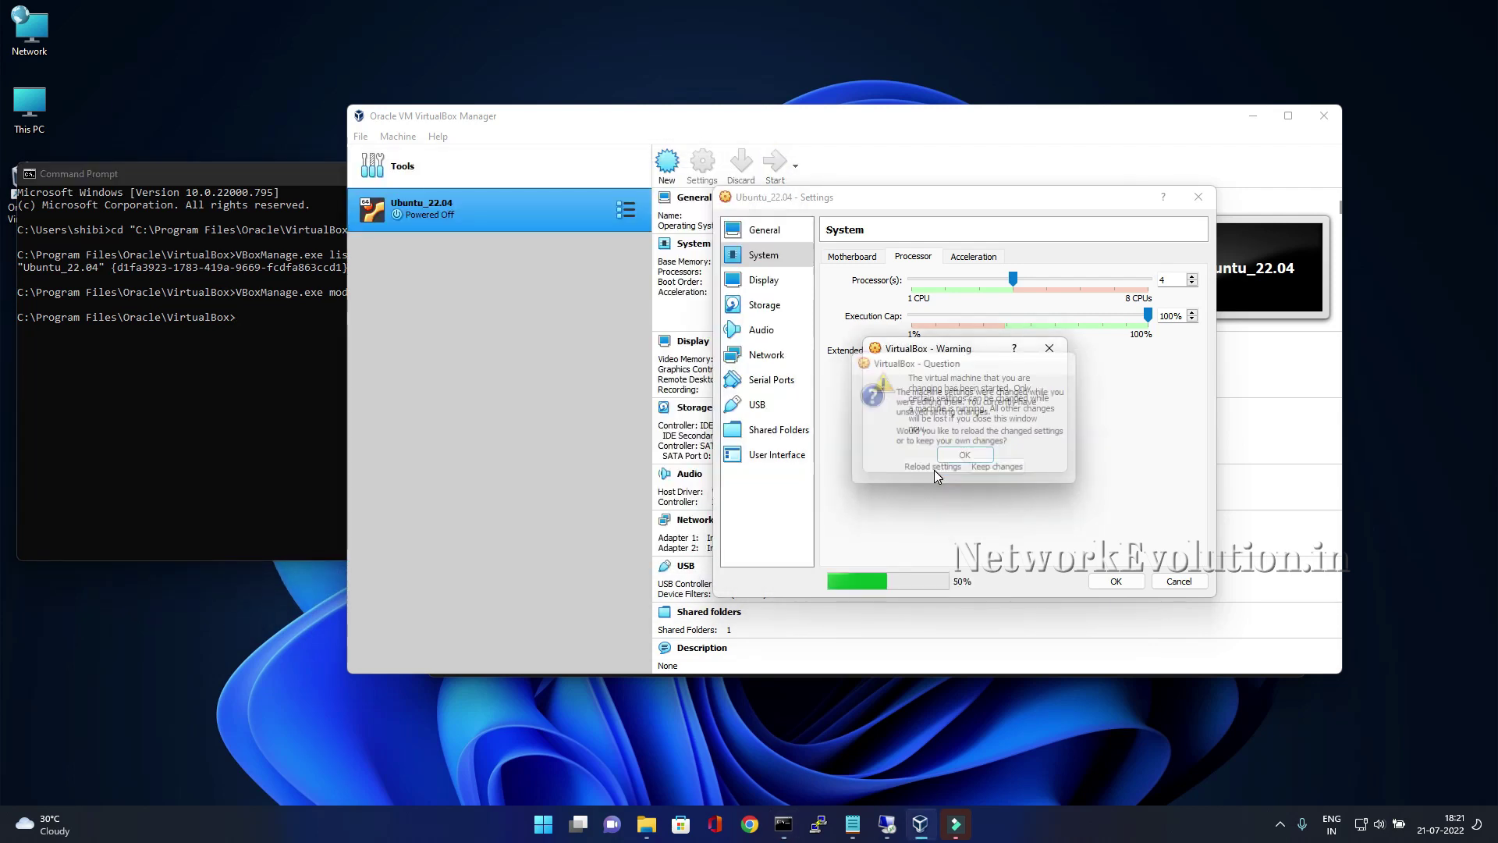
pyautogui.click(988, 454)
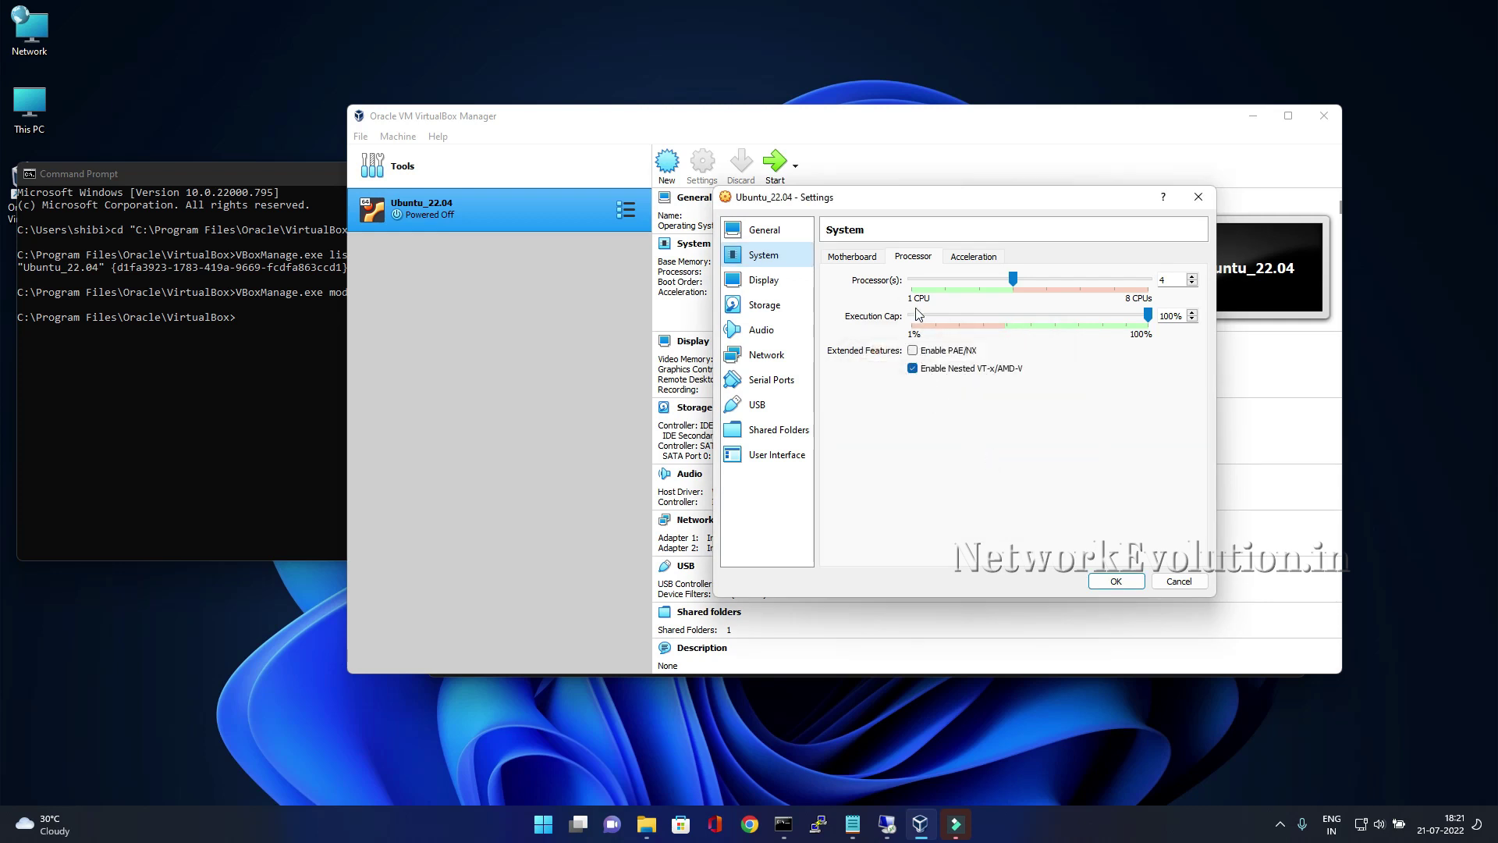
pyautogui.click(1115, 581)
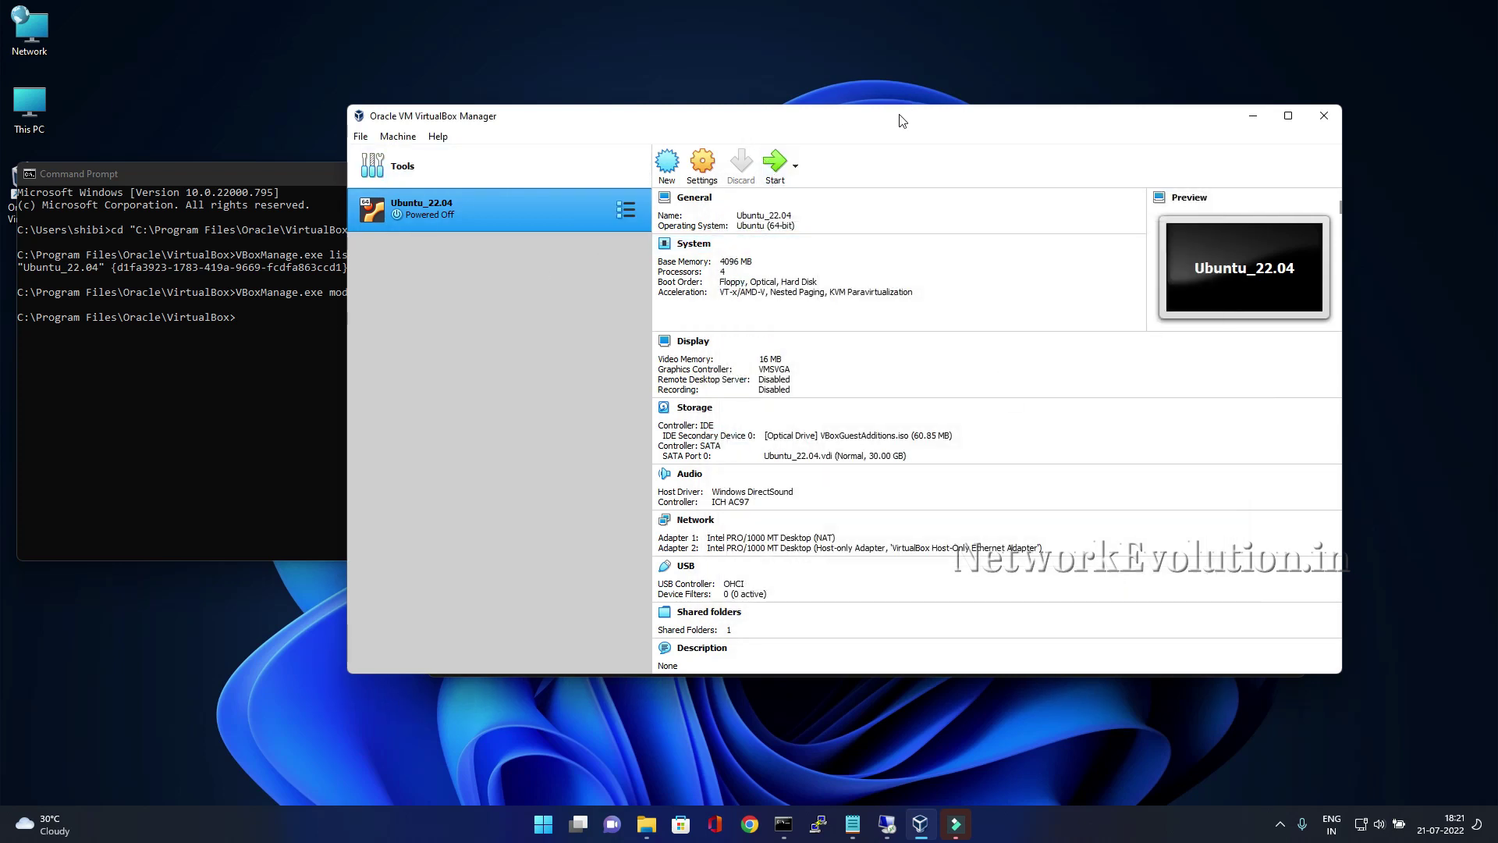
# Step: Rearrange the VirtualBox Manager and Command Prompt windows, then boot the Ubuntu_22.04 VM
pyautogui.moveTo(902, 121); pyautogui.dragTo(906, 80)
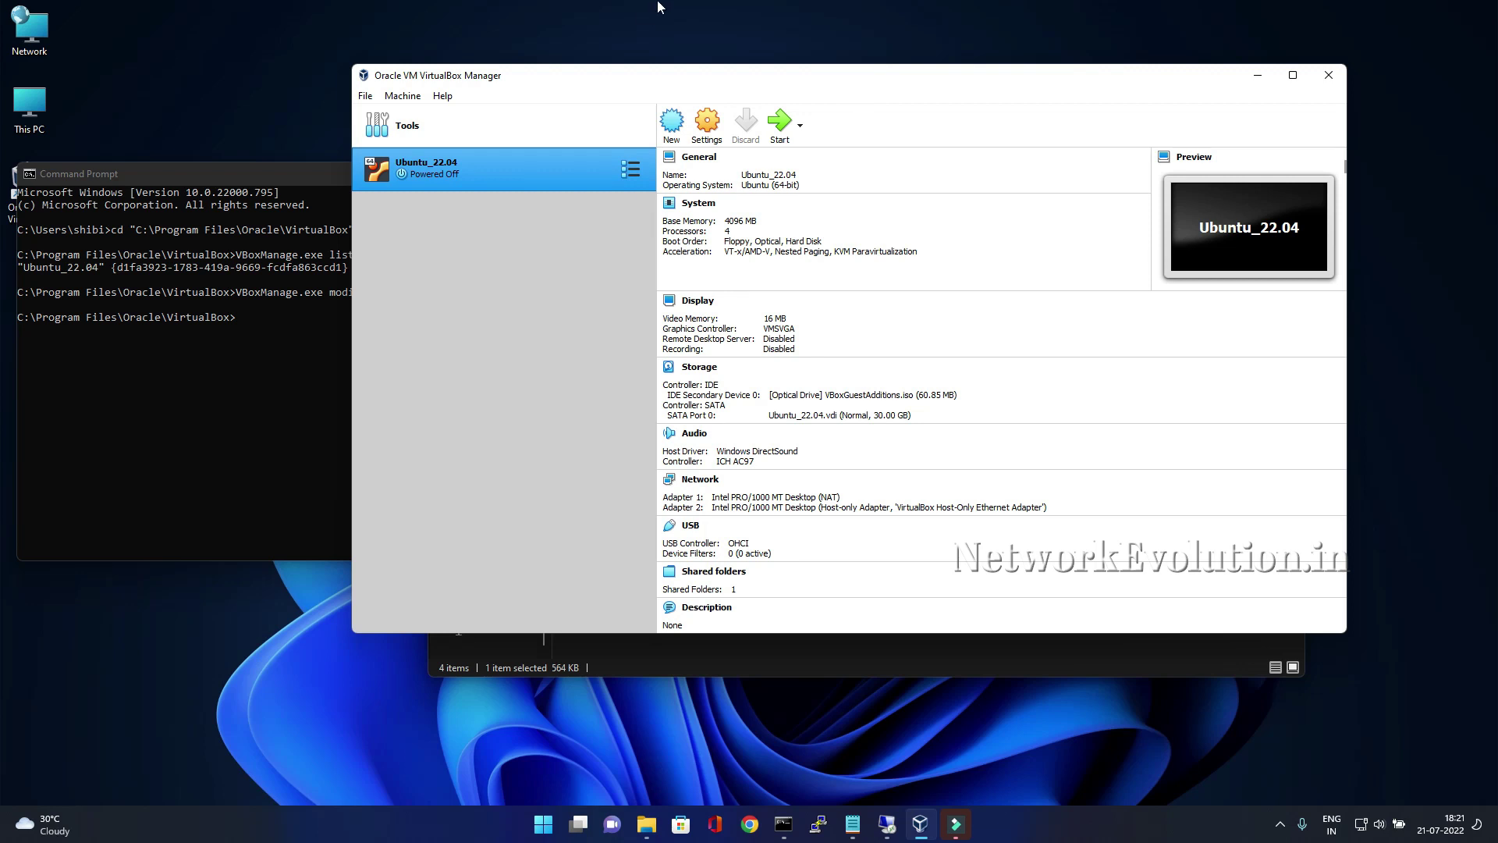
pyautogui.click(254, 321)
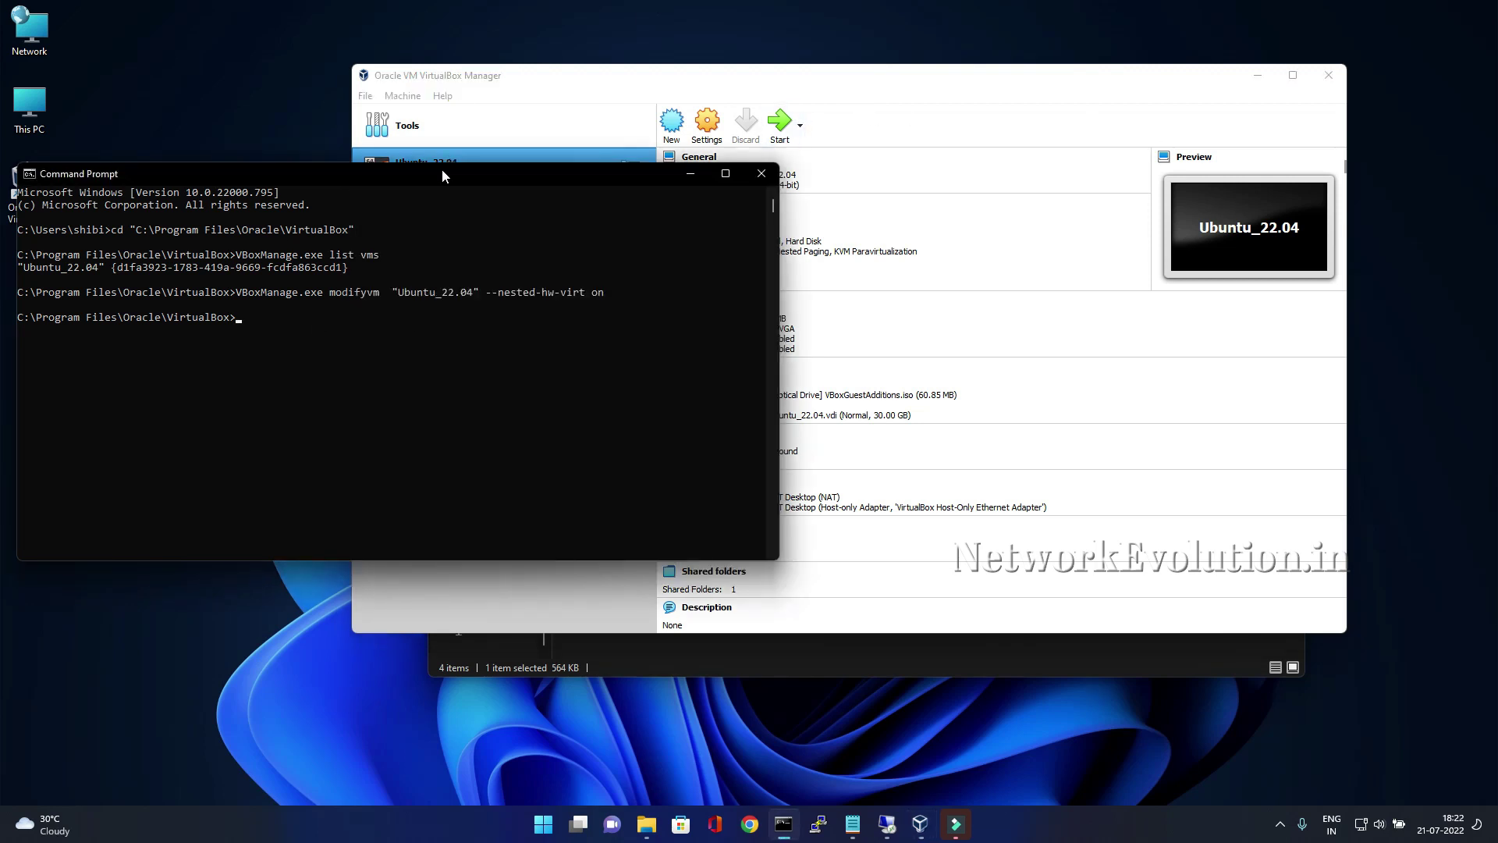
pyautogui.moveTo(442, 169); pyautogui.dragTo(479, 221)
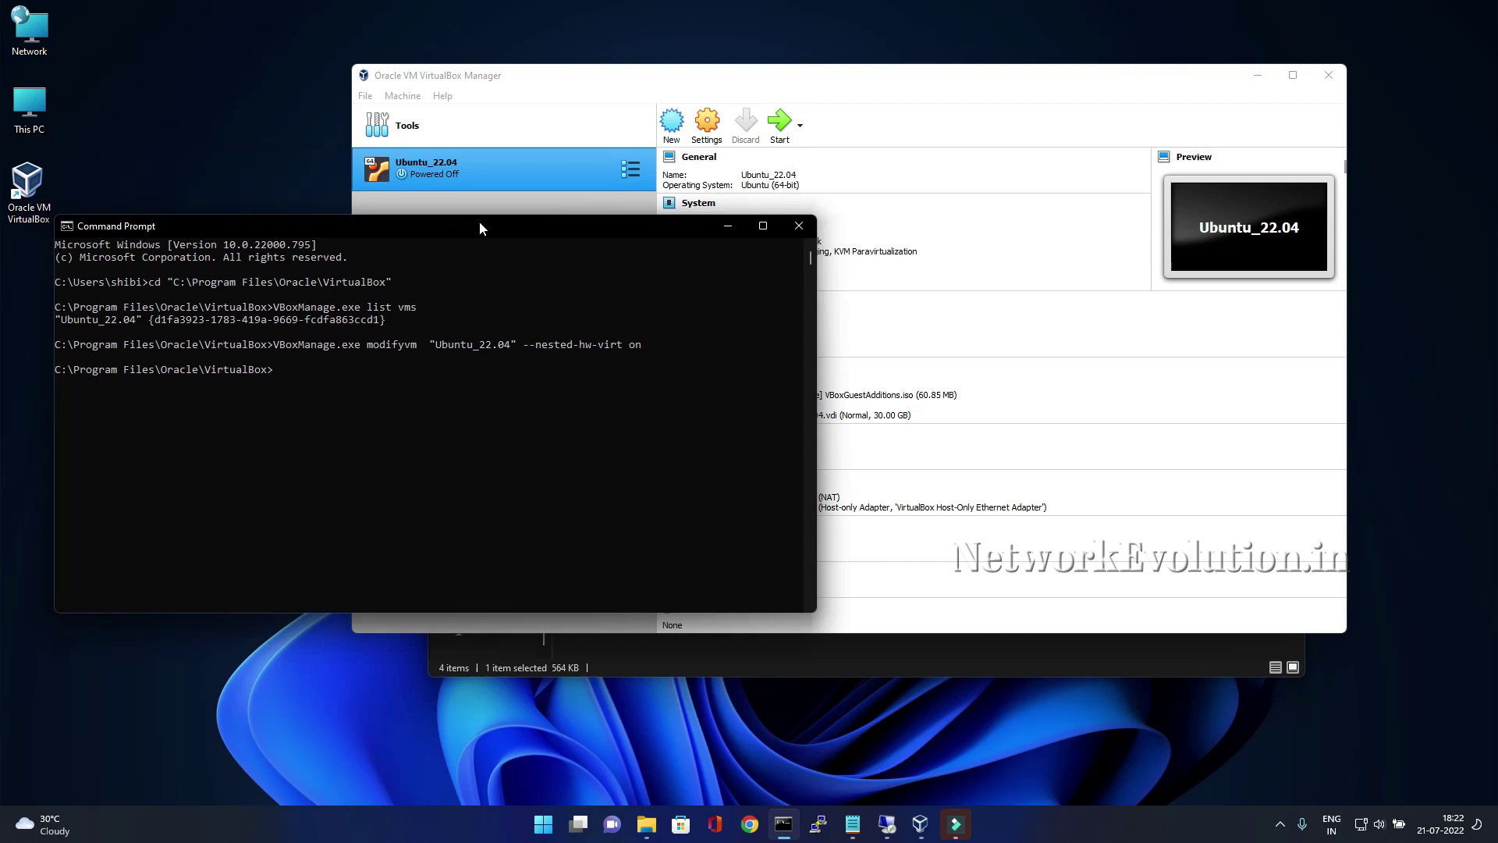
pyautogui.click(876, 92)
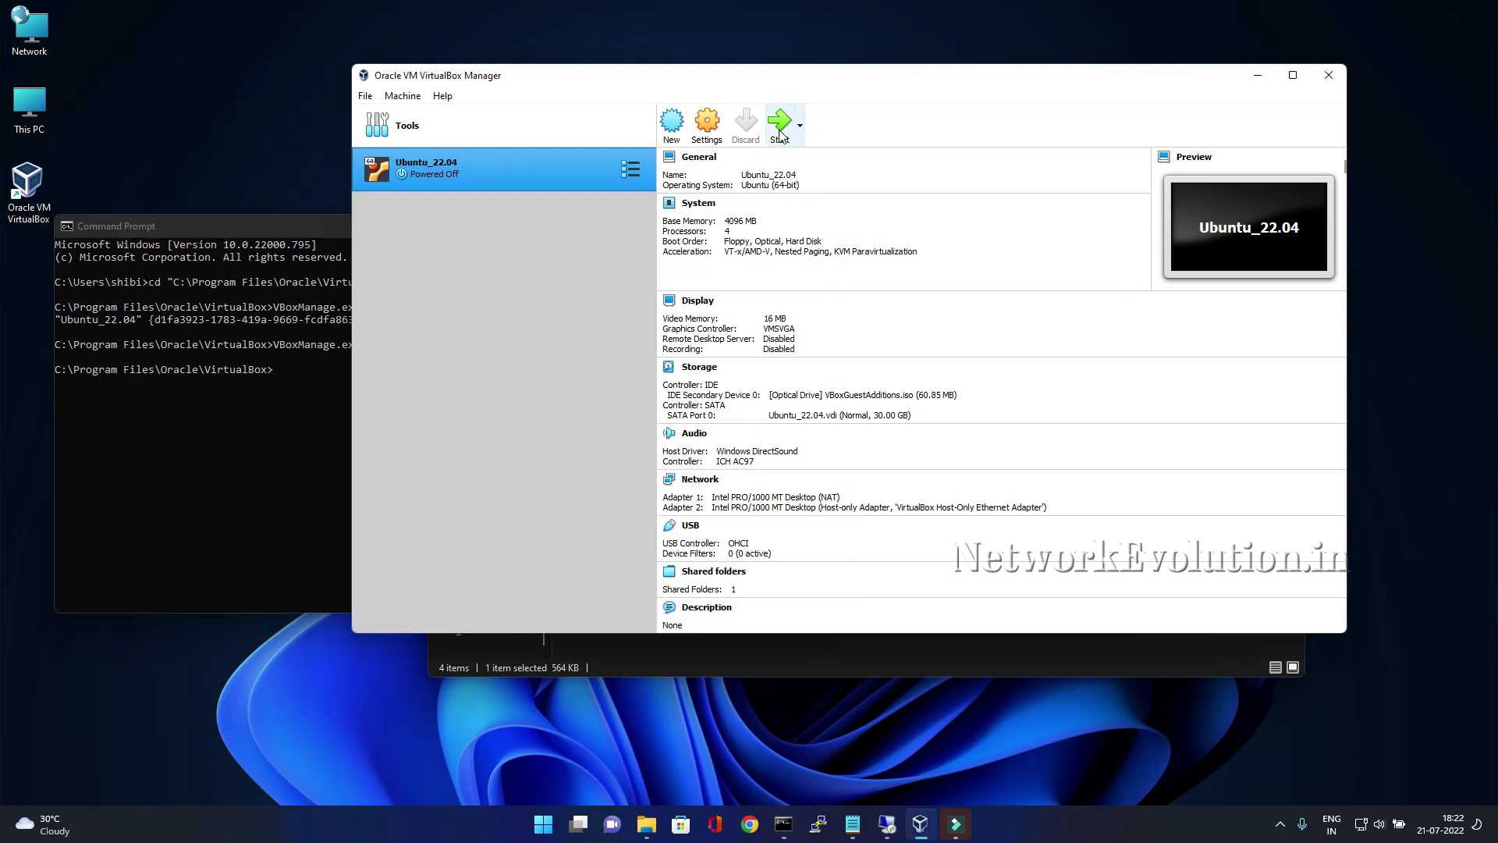
pyautogui.click(780, 134)
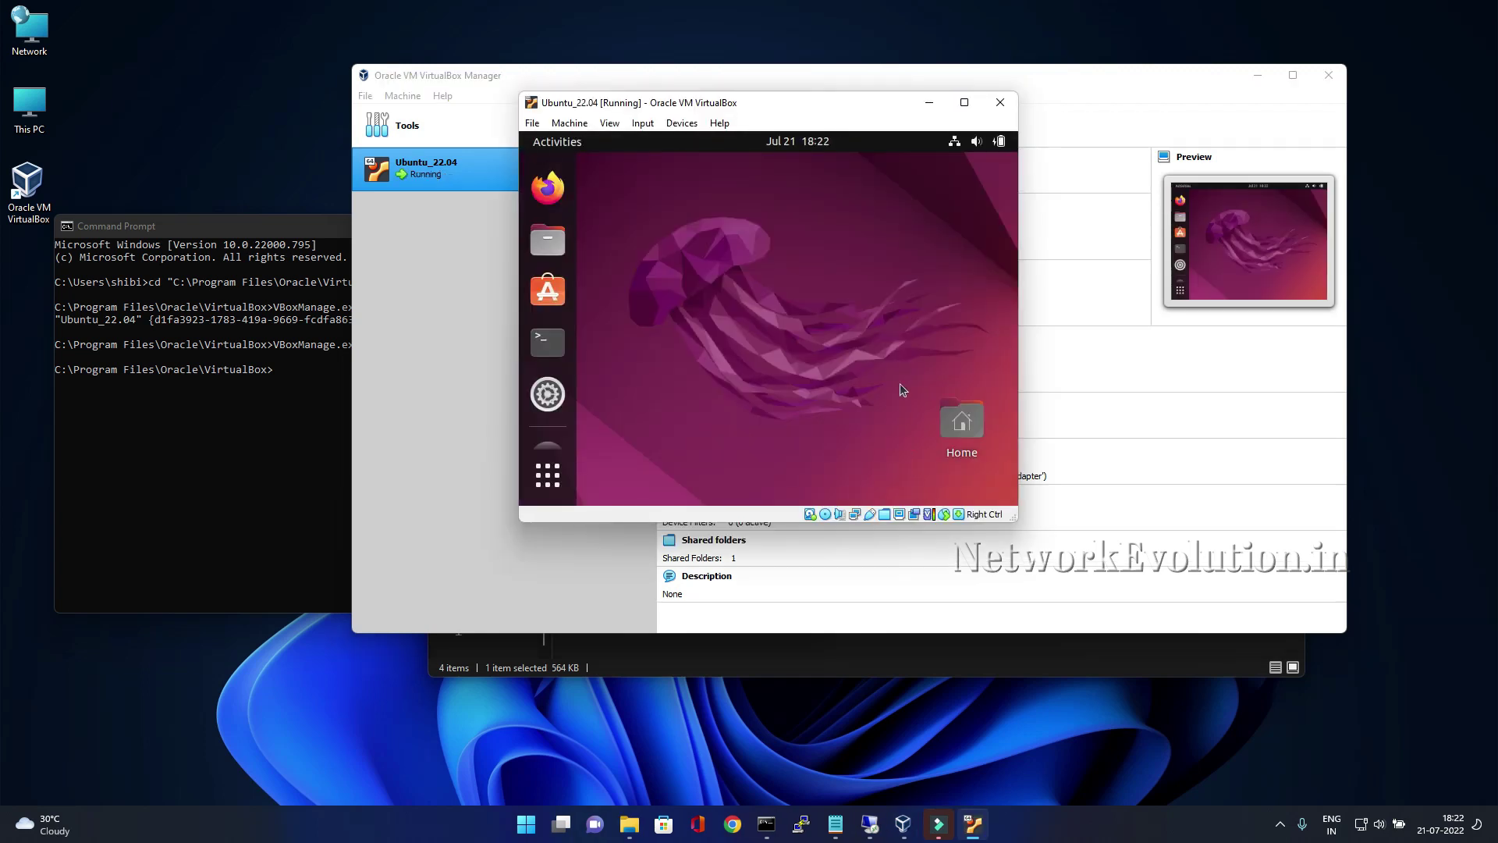
# Step: Sign in over Remote Desktop with a different account's user name and password, then open Ubuntu's Display settings
pyautogui.click(872, 826)
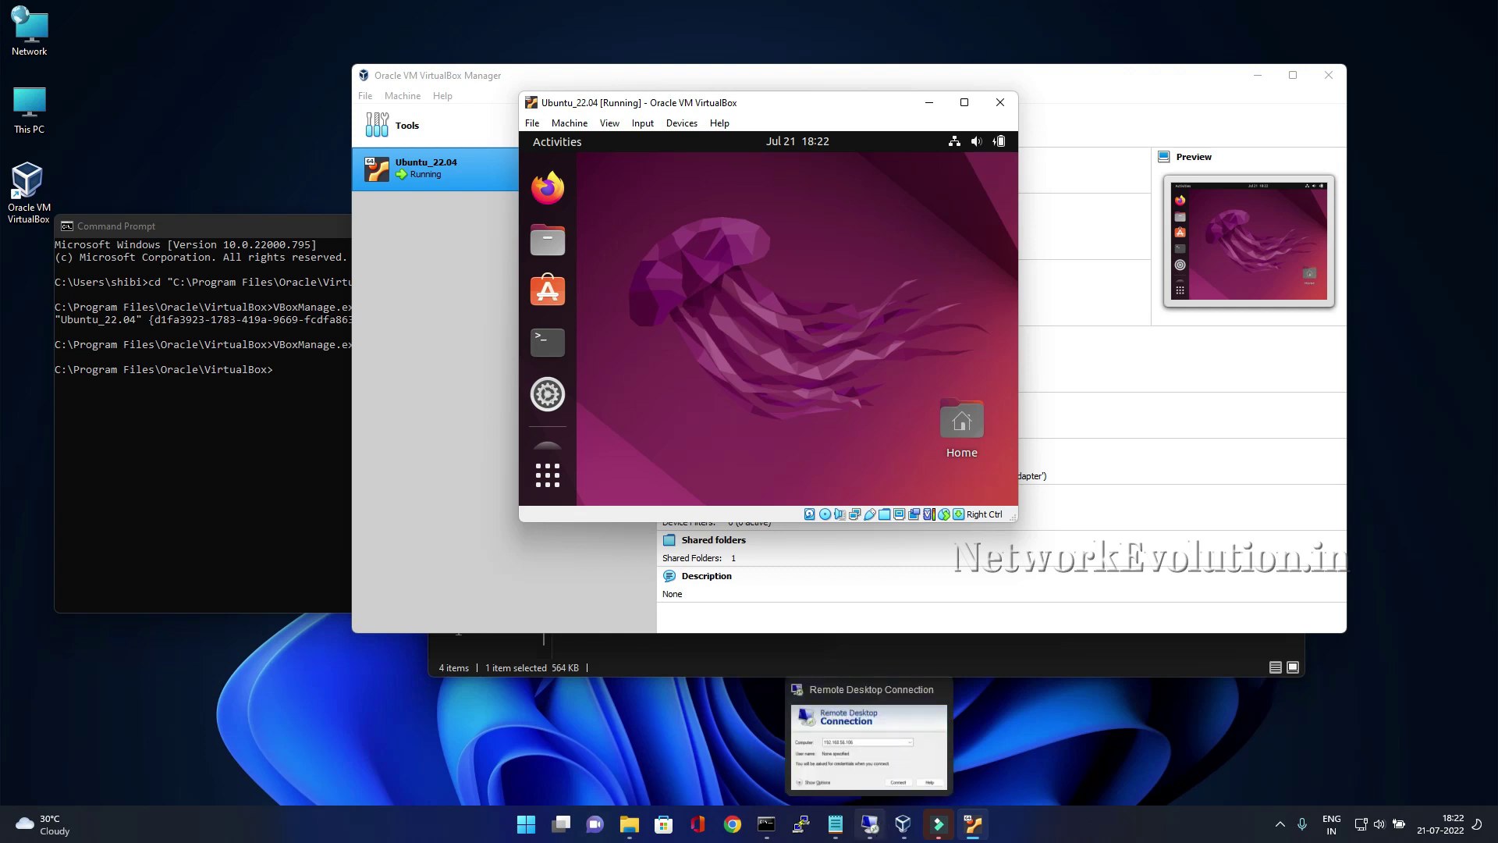
pyautogui.click(804, 330)
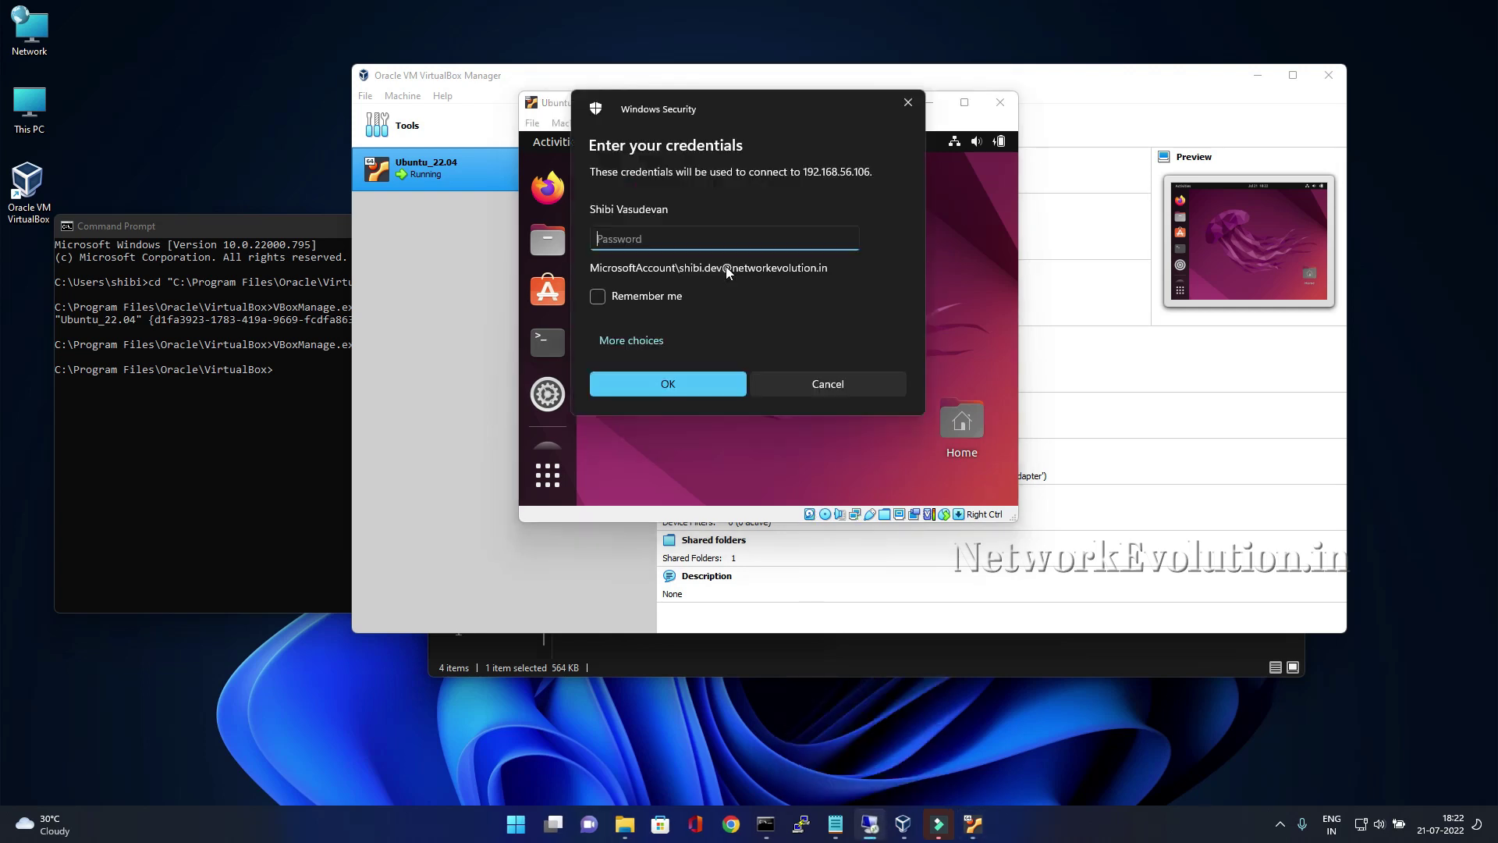
pyautogui.click(627, 340)
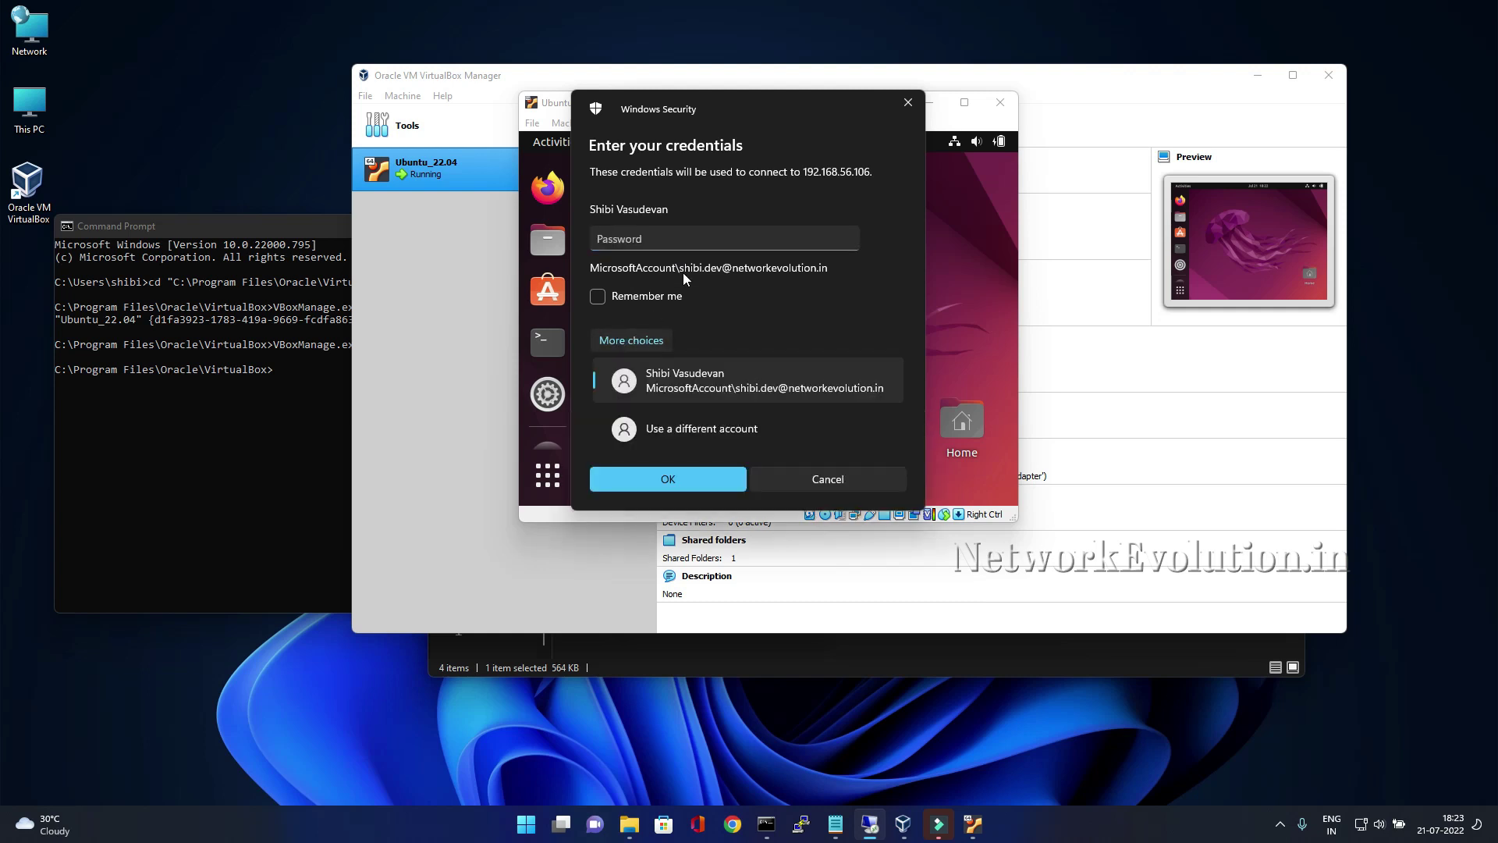
pyautogui.click(673, 435)
pyautogui.write('dev')
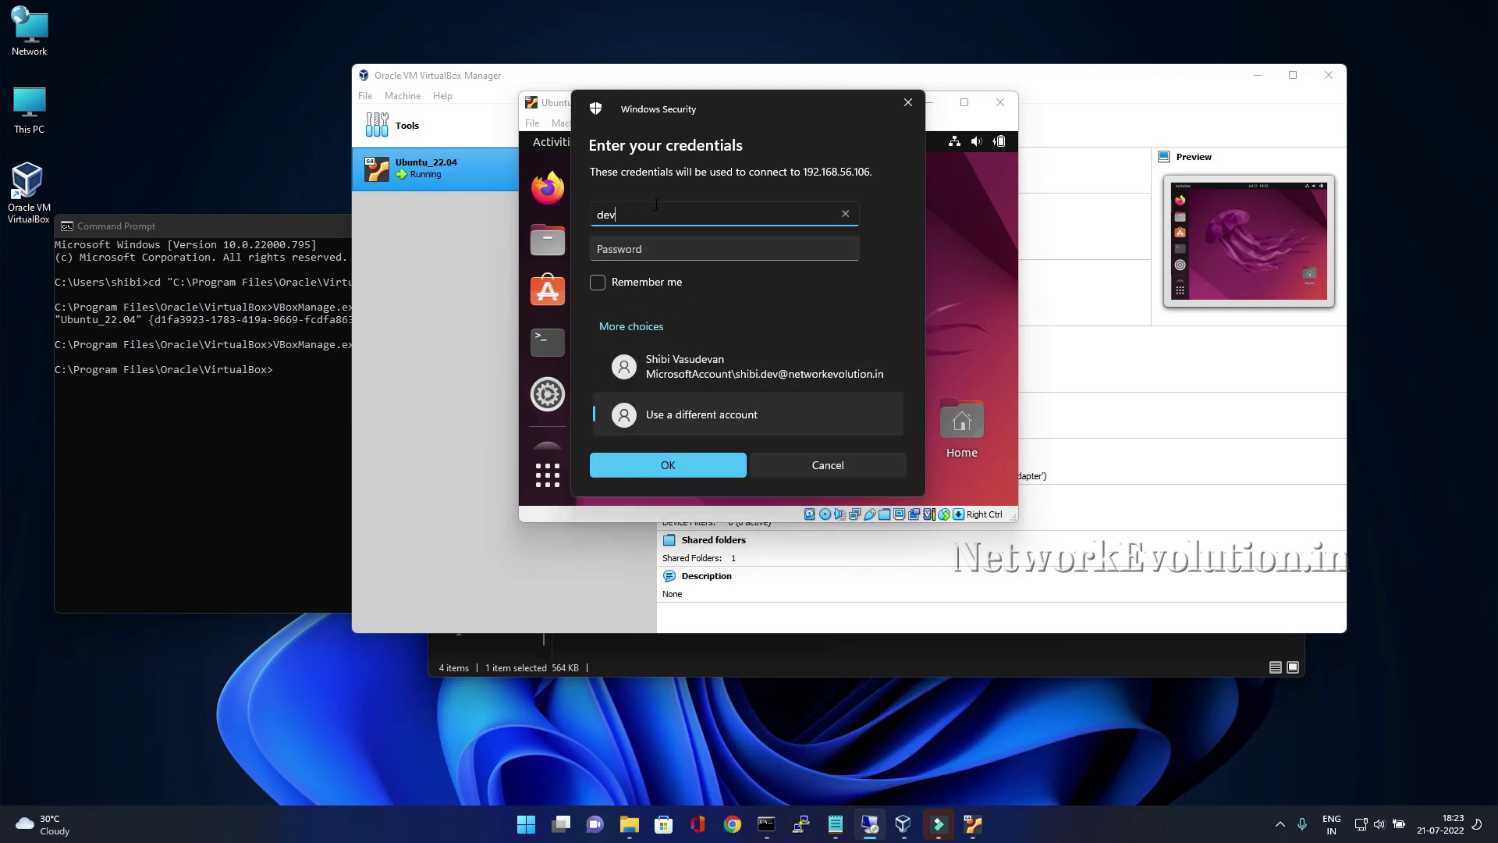
pyautogui.press('Tab')
pyautogui.write('*****')
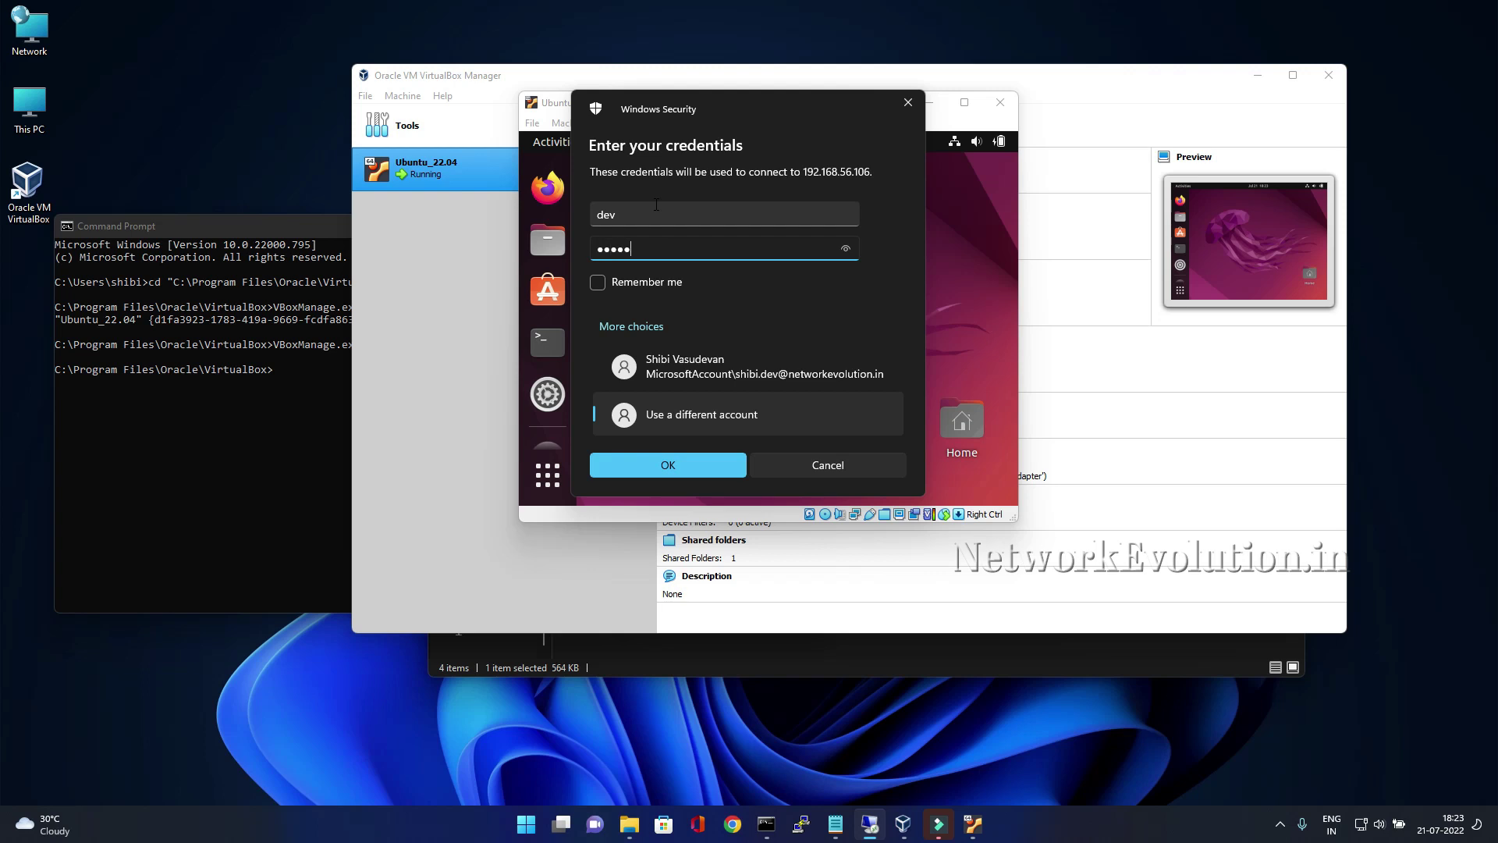
pyautogui.click(683, 465)
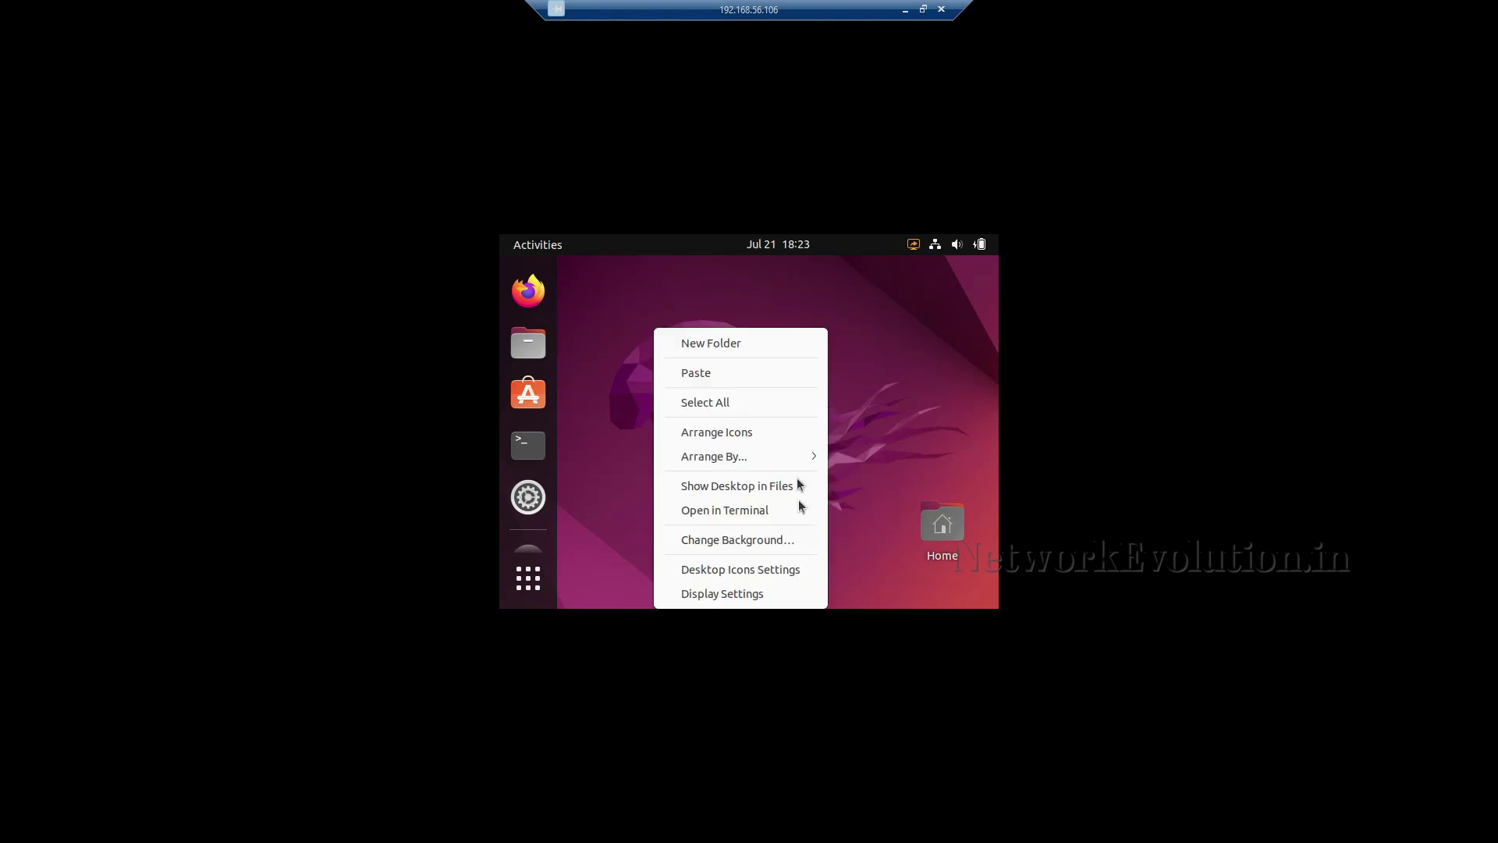
pyautogui.click(747, 602)
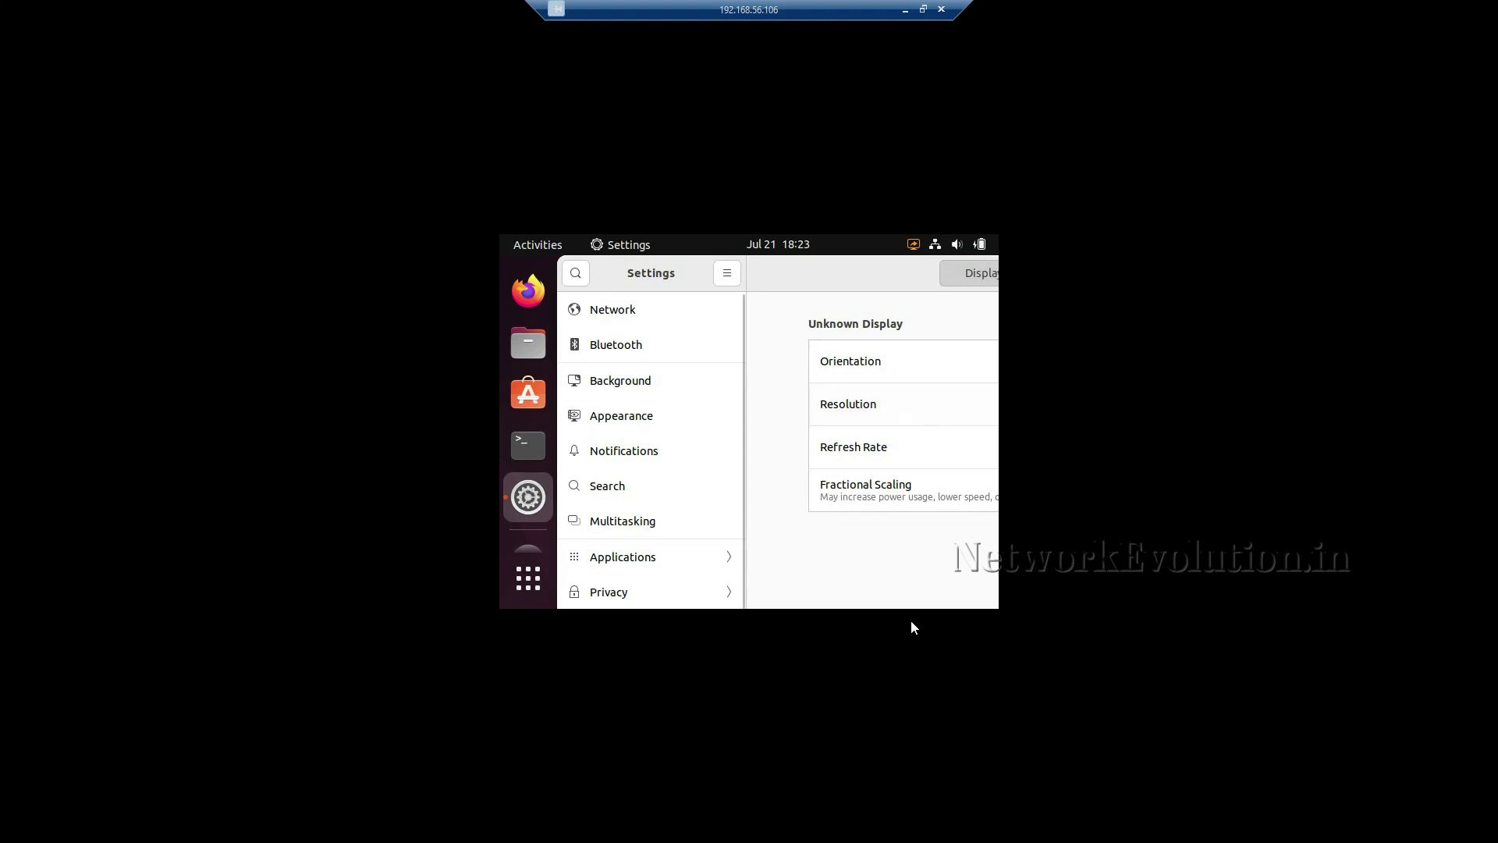
# Step: Exit full screen, maximize the Ubuntu VM window, and minimize the Remote Desktop window
pyautogui.click(923, 8)
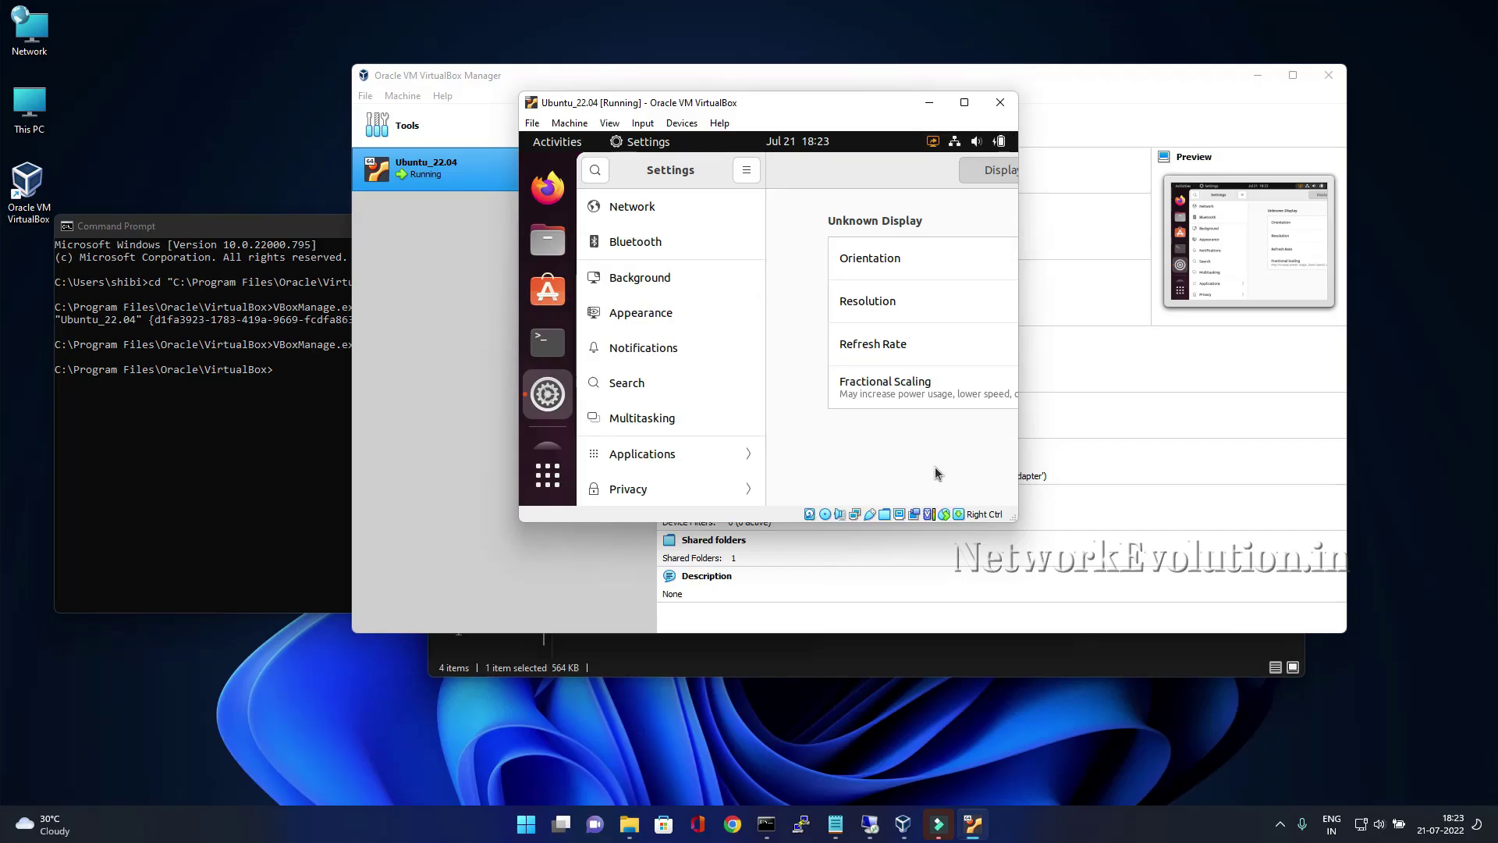
pyautogui.moveTo(1016, 520); pyautogui.dragTo(1318, 636)
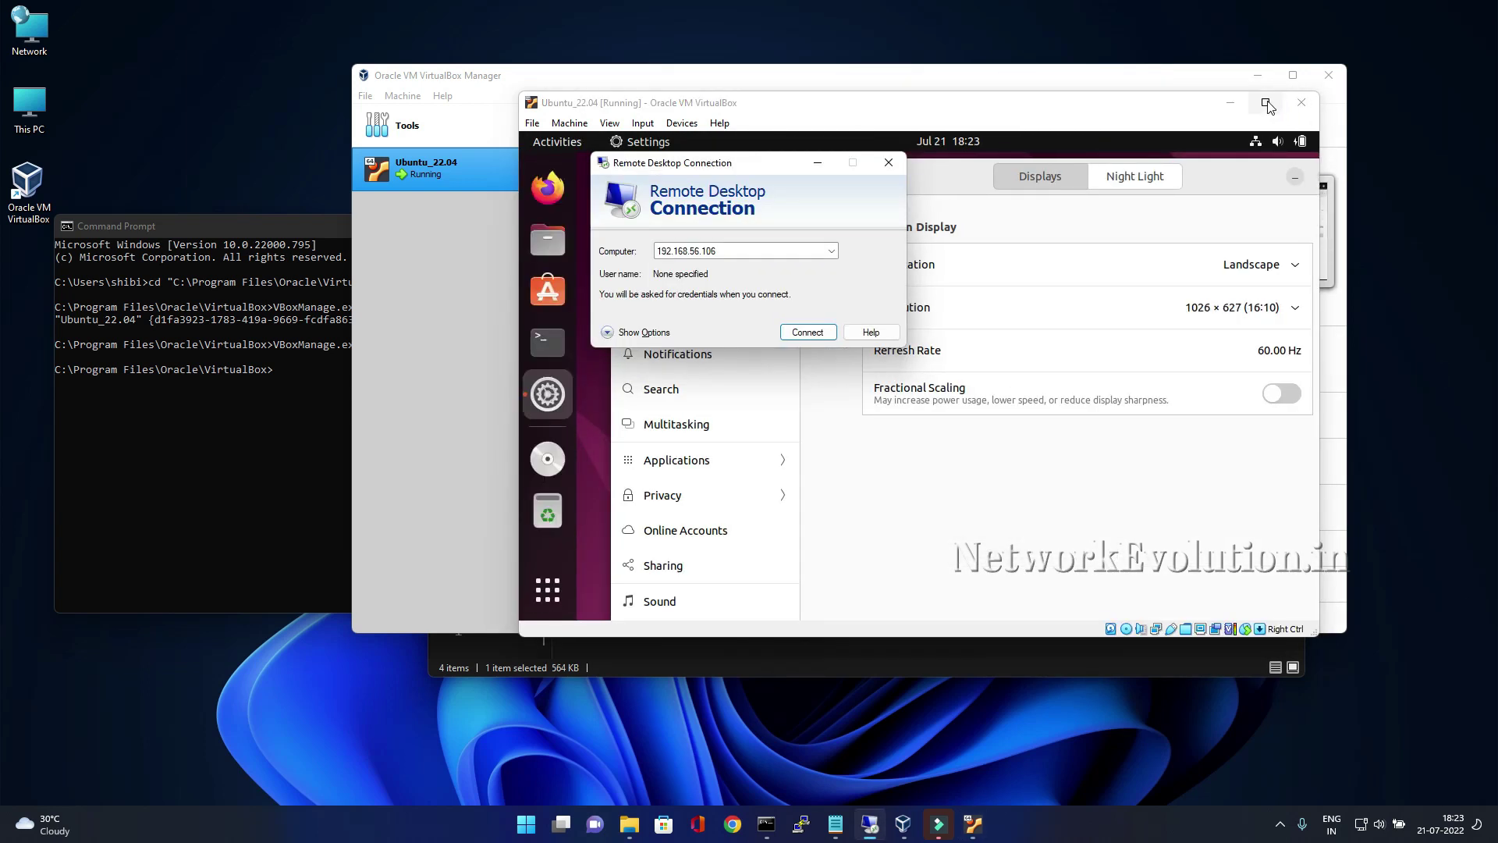
pyautogui.click(1264, 102)
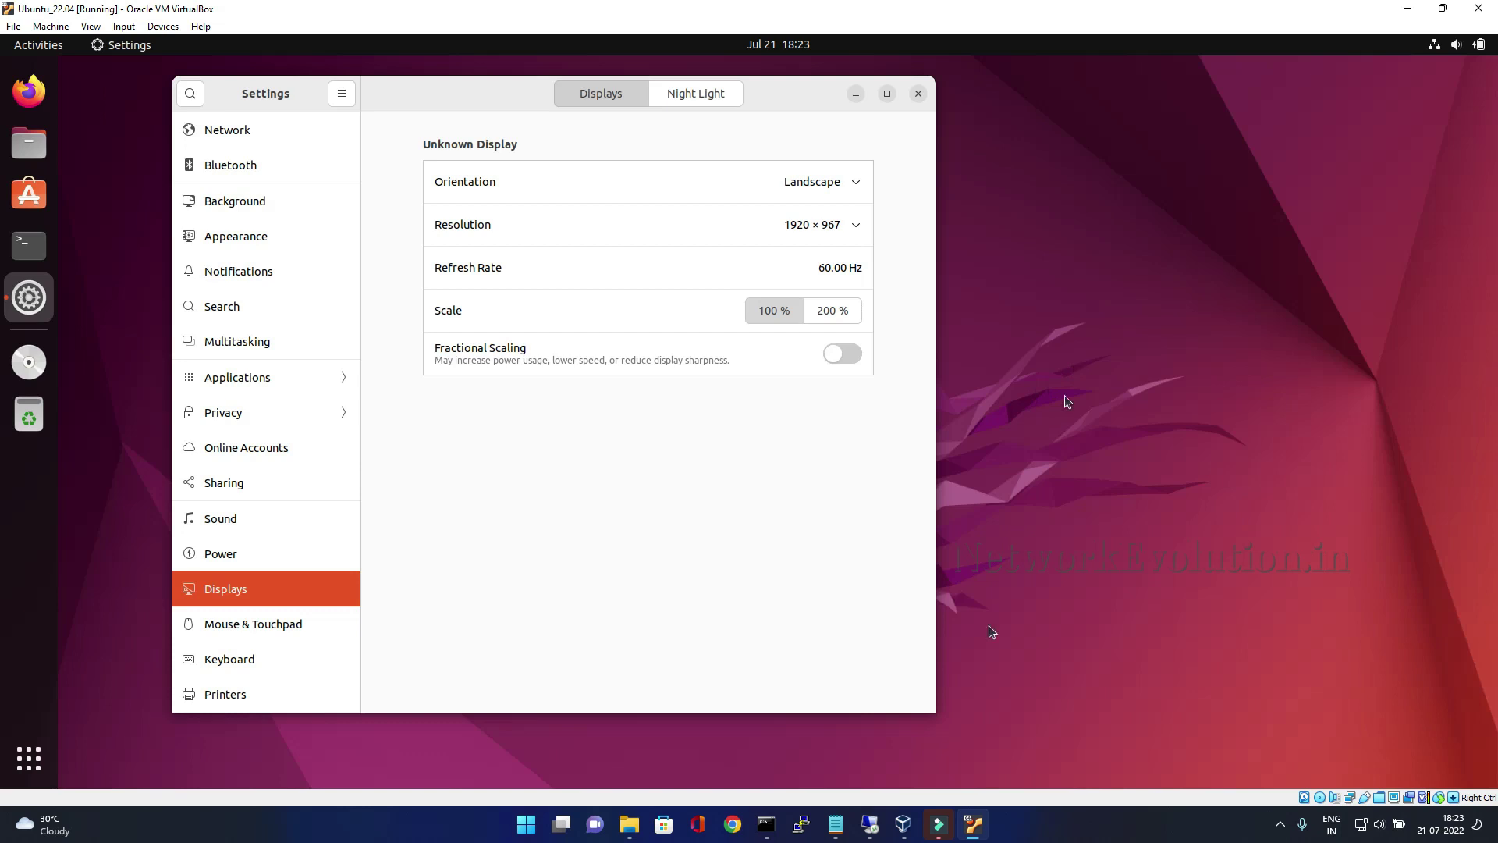
pyautogui.click(871, 825)
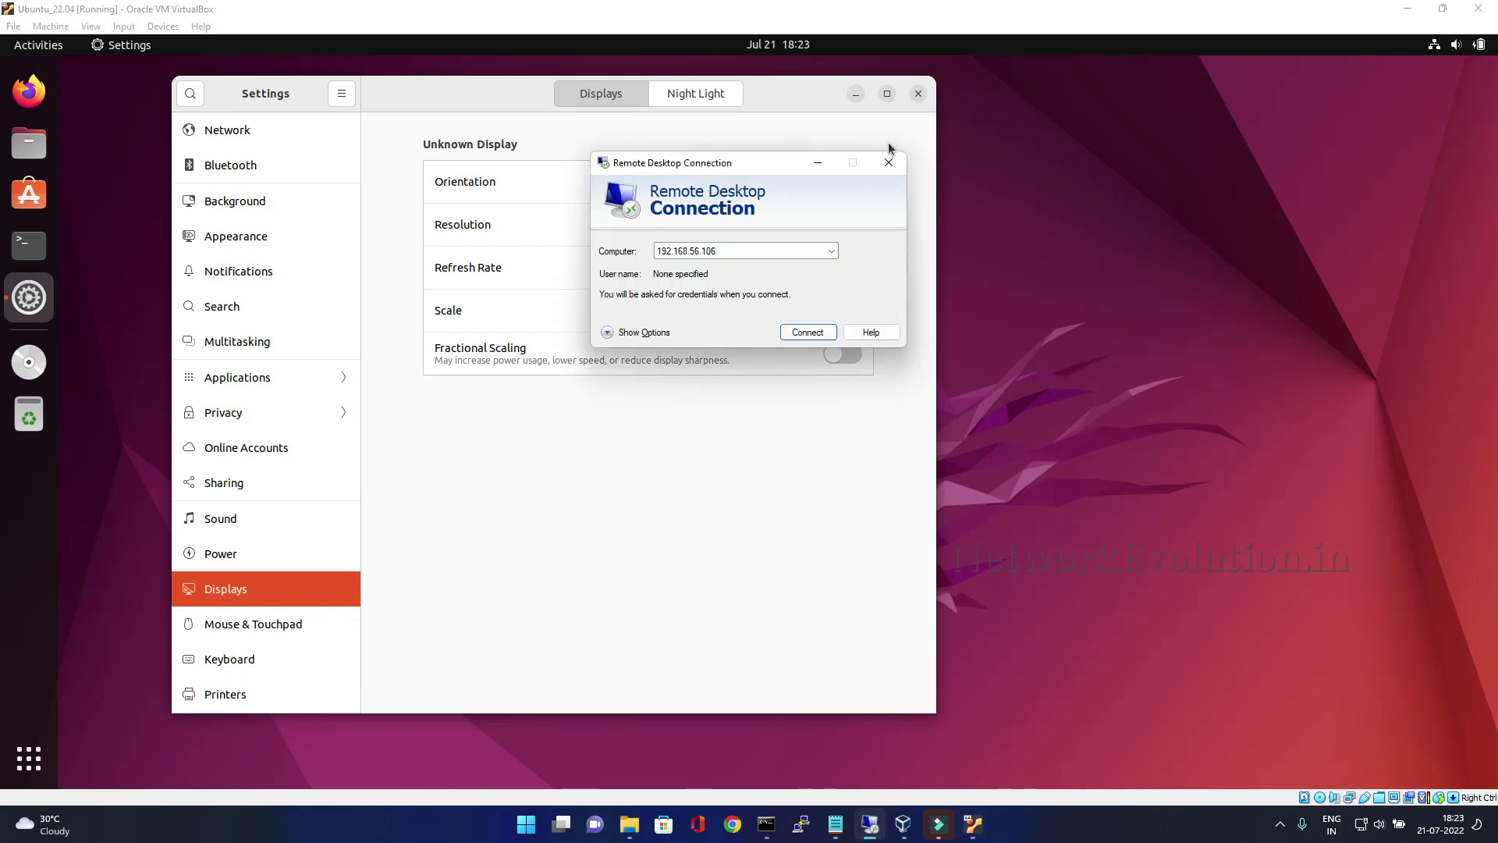
pyautogui.click(818, 162)
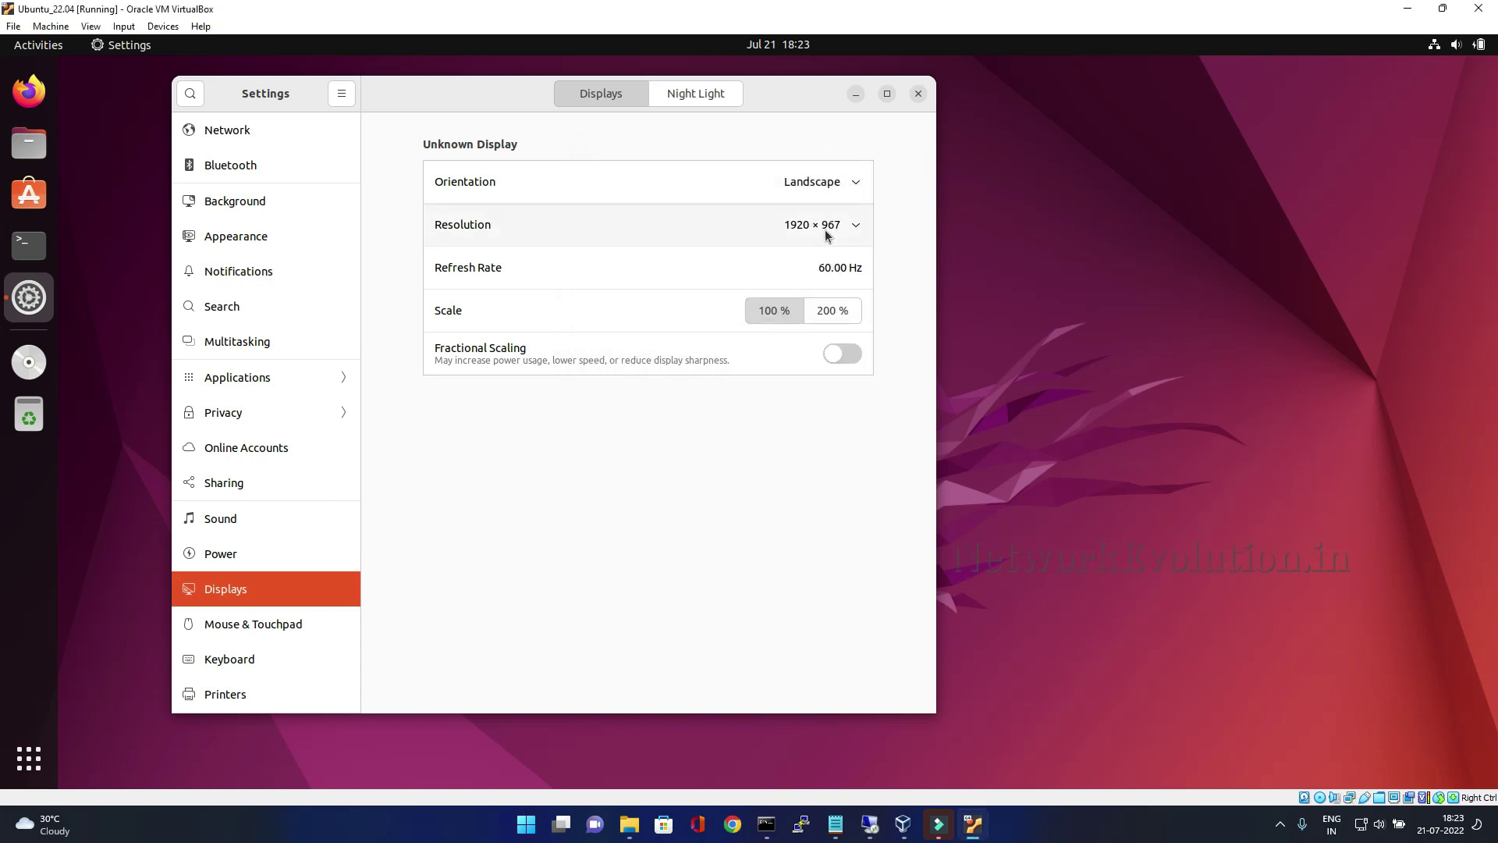
# Step: Set Ubuntu's display resolution to 1920 × 1080 (16:9) and apply it
pyautogui.click(825, 233)
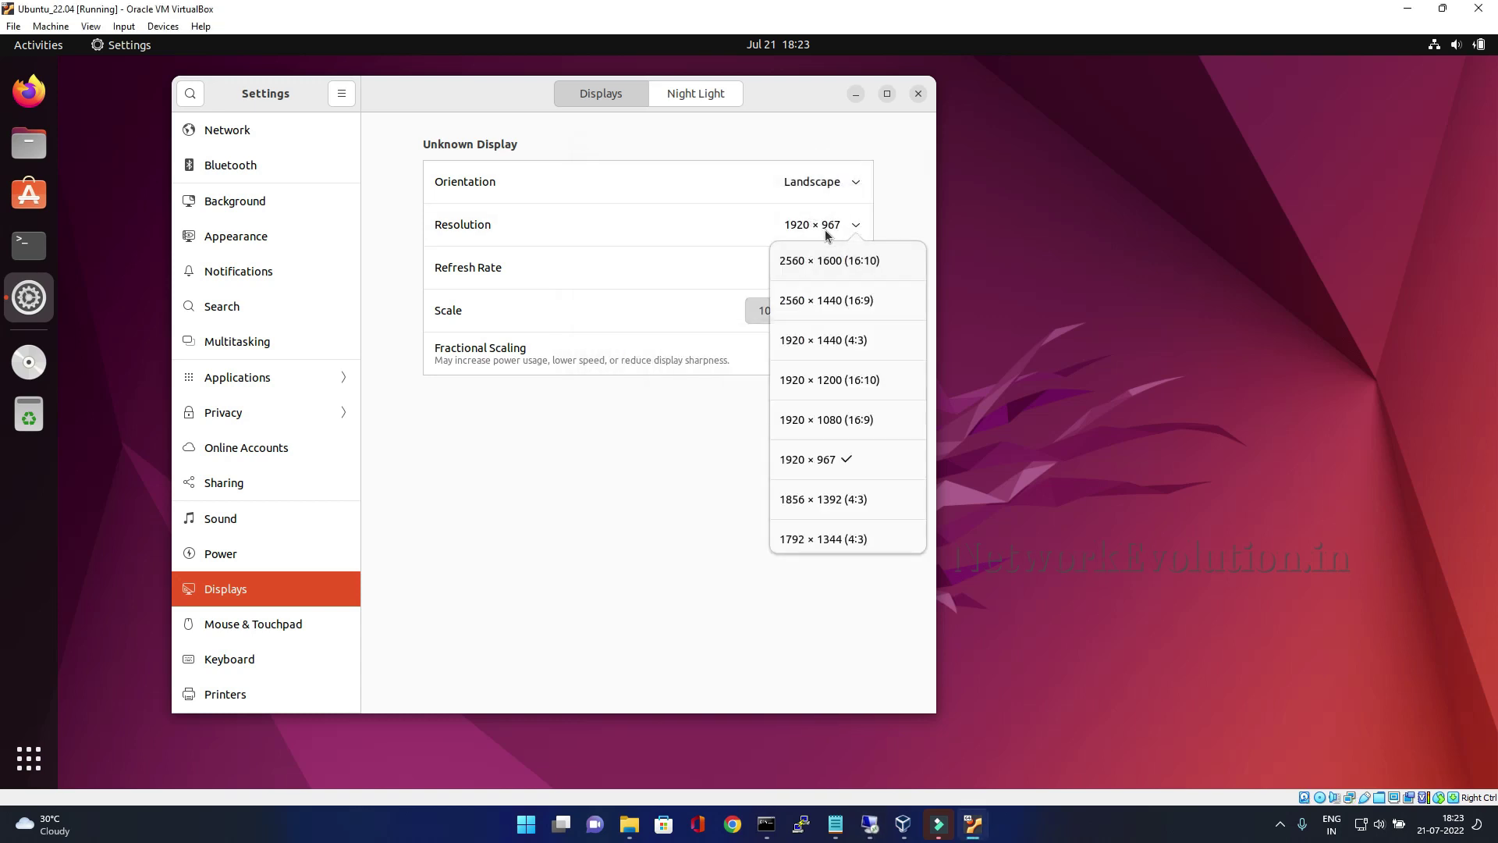
pyautogui.click(821, 436)
pyautogui.click(903, 93)
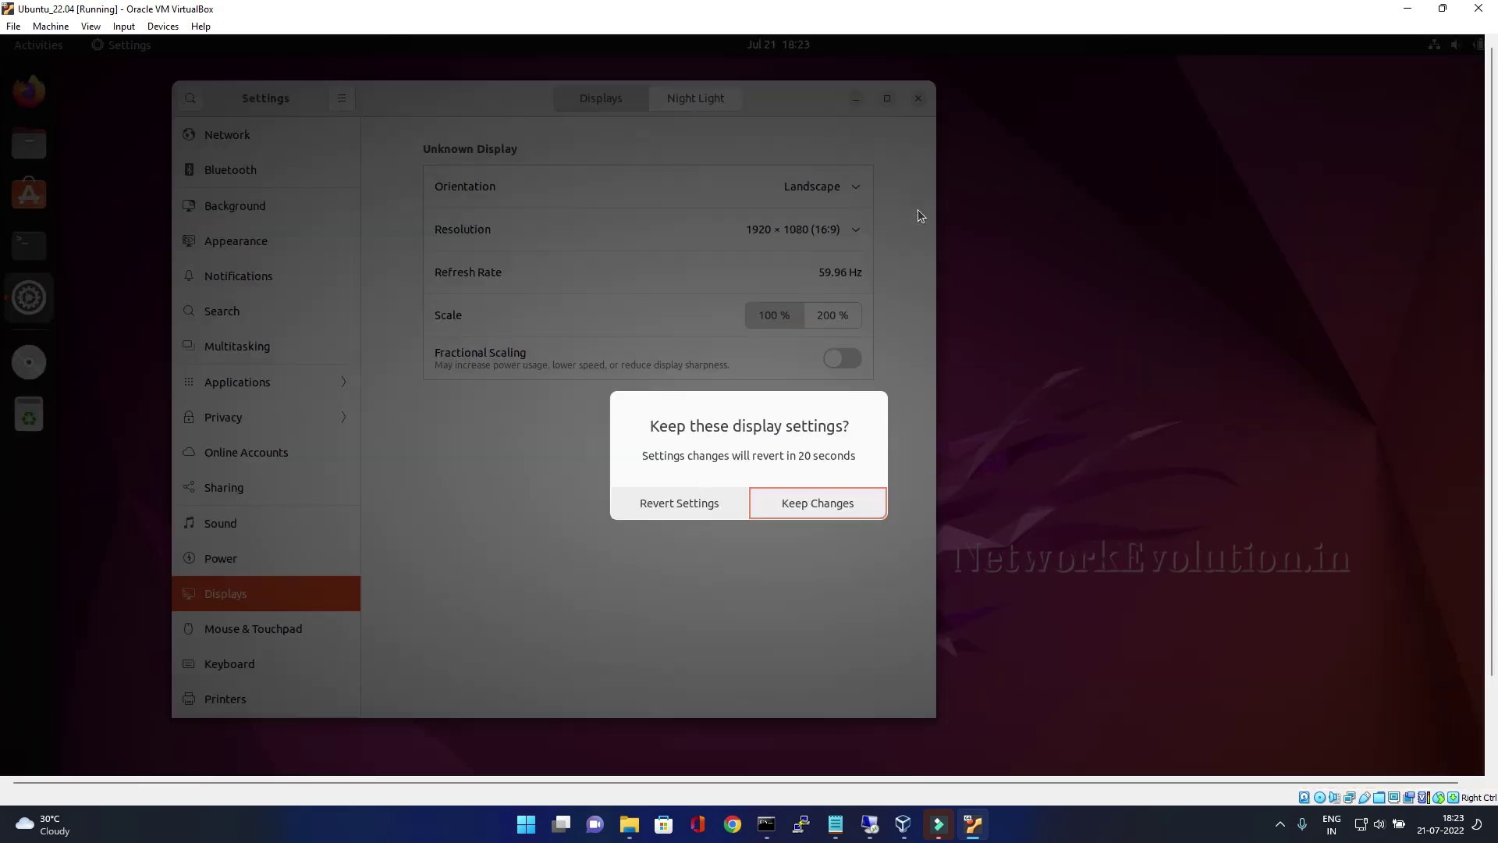
# Step: Keep the new resolution and start a fresh Remote Desktop connection to 192.168.56.106 with the user name preset
pyautogui.click(822, 495)
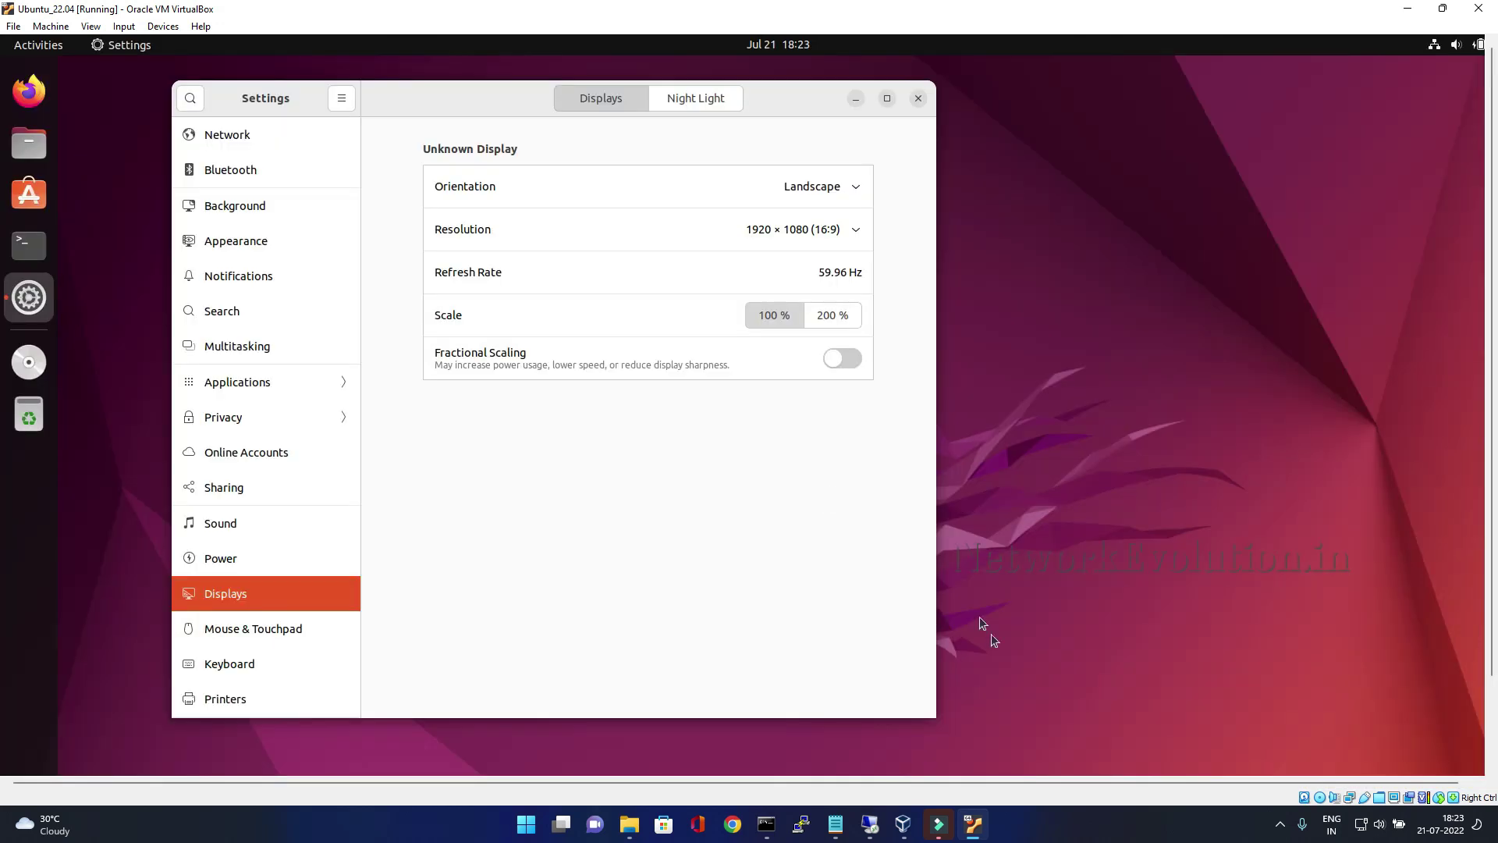
pyautogui.click(870, 824)
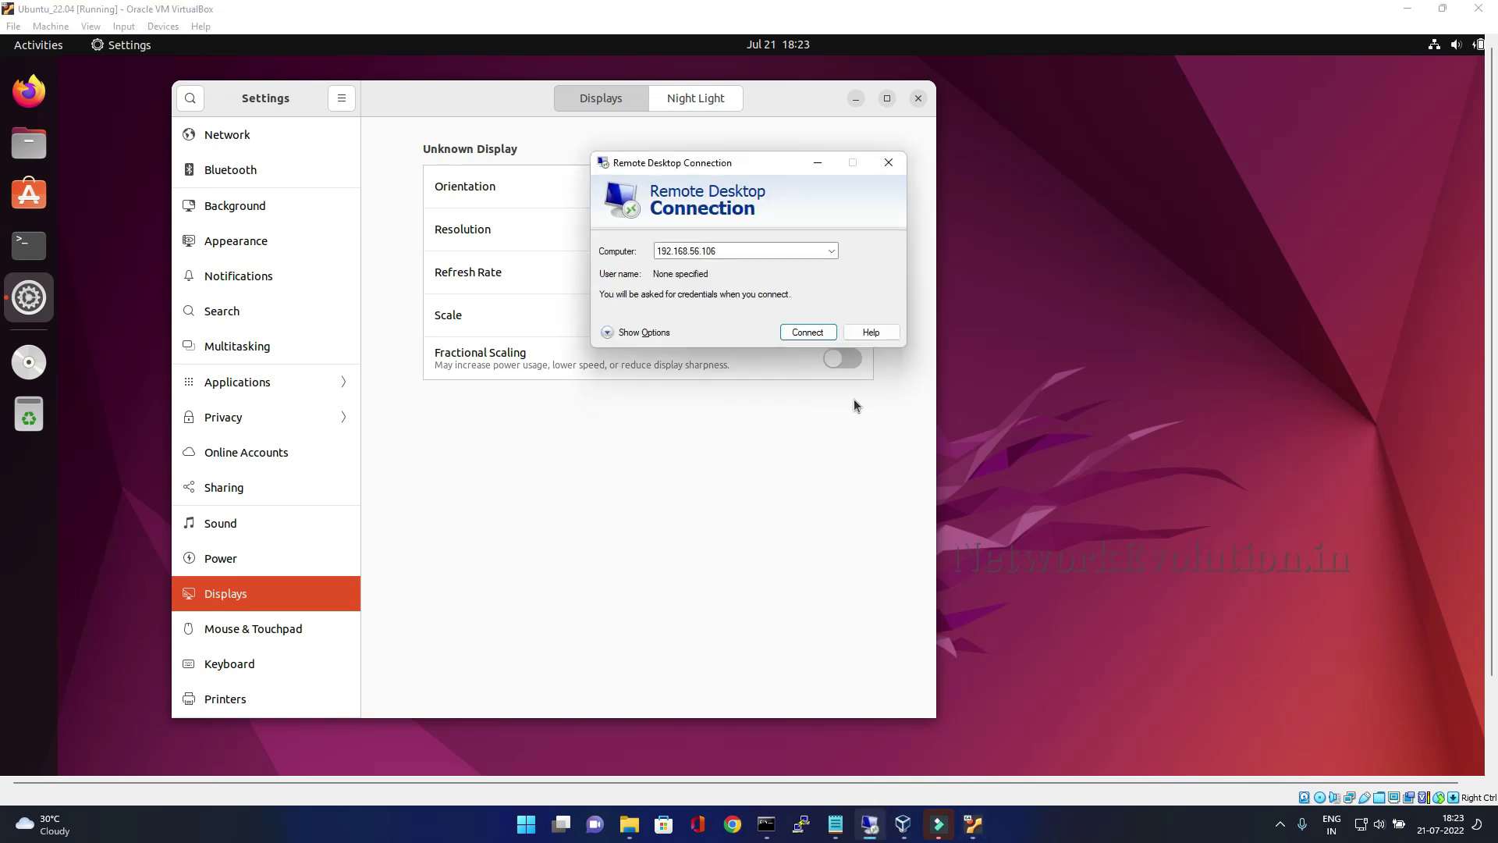
pyautogui.click(610, 332)
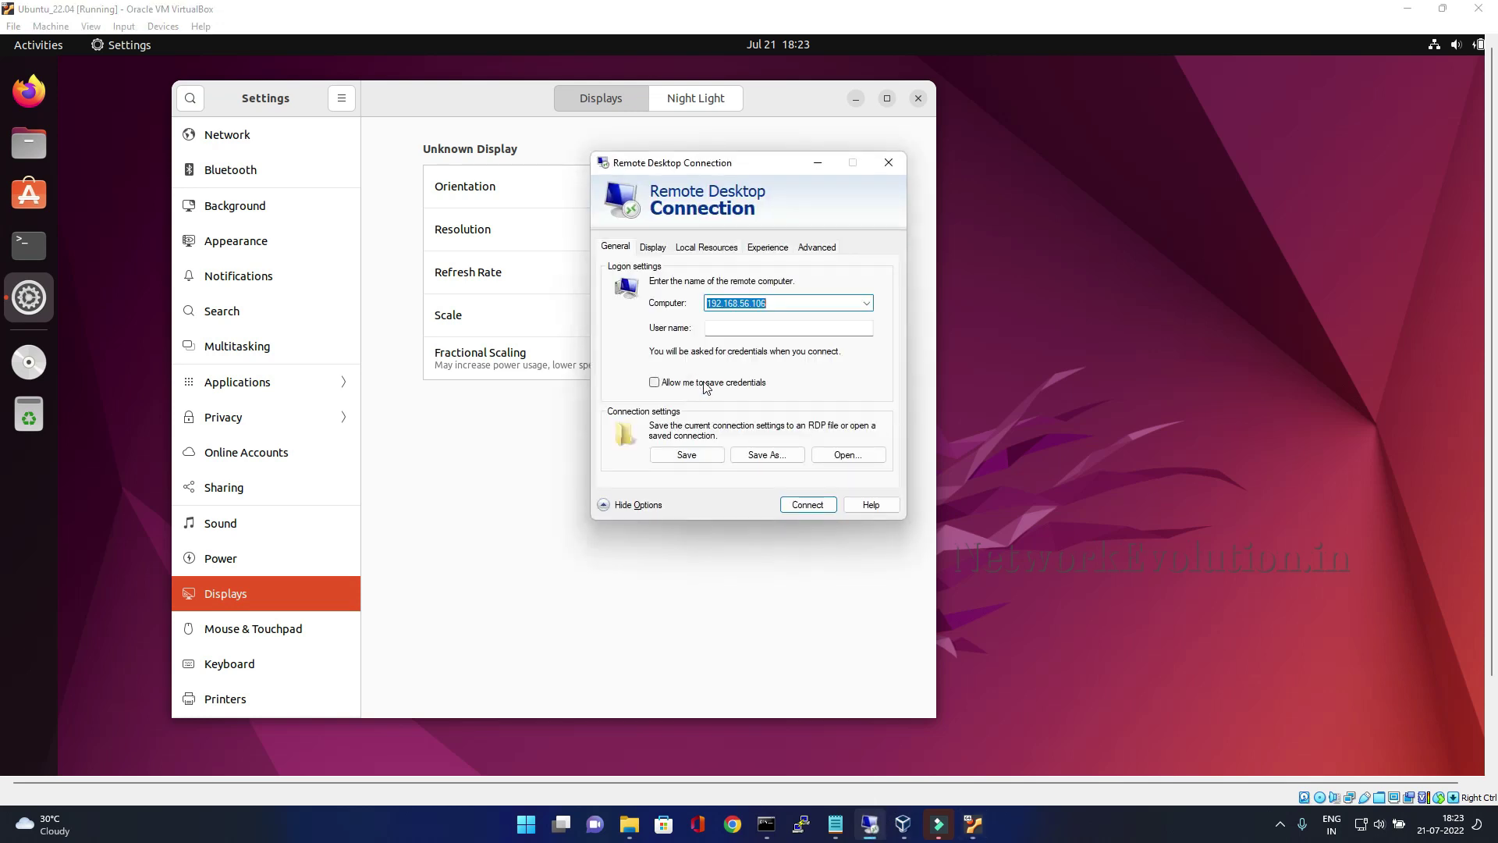
pyautogui.click(738, 325)
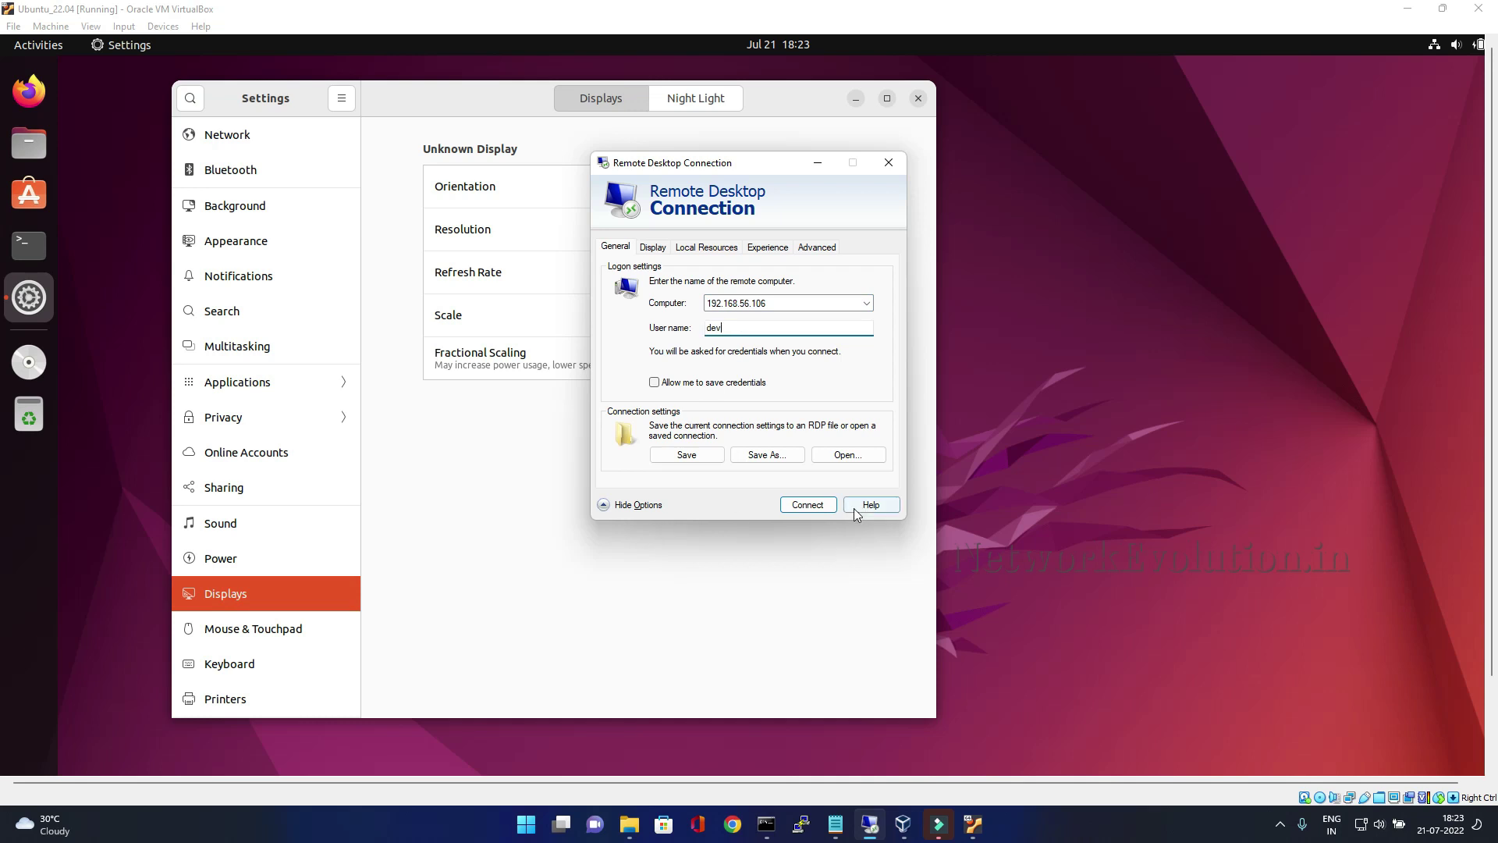
pyautogui.click(826, 507)
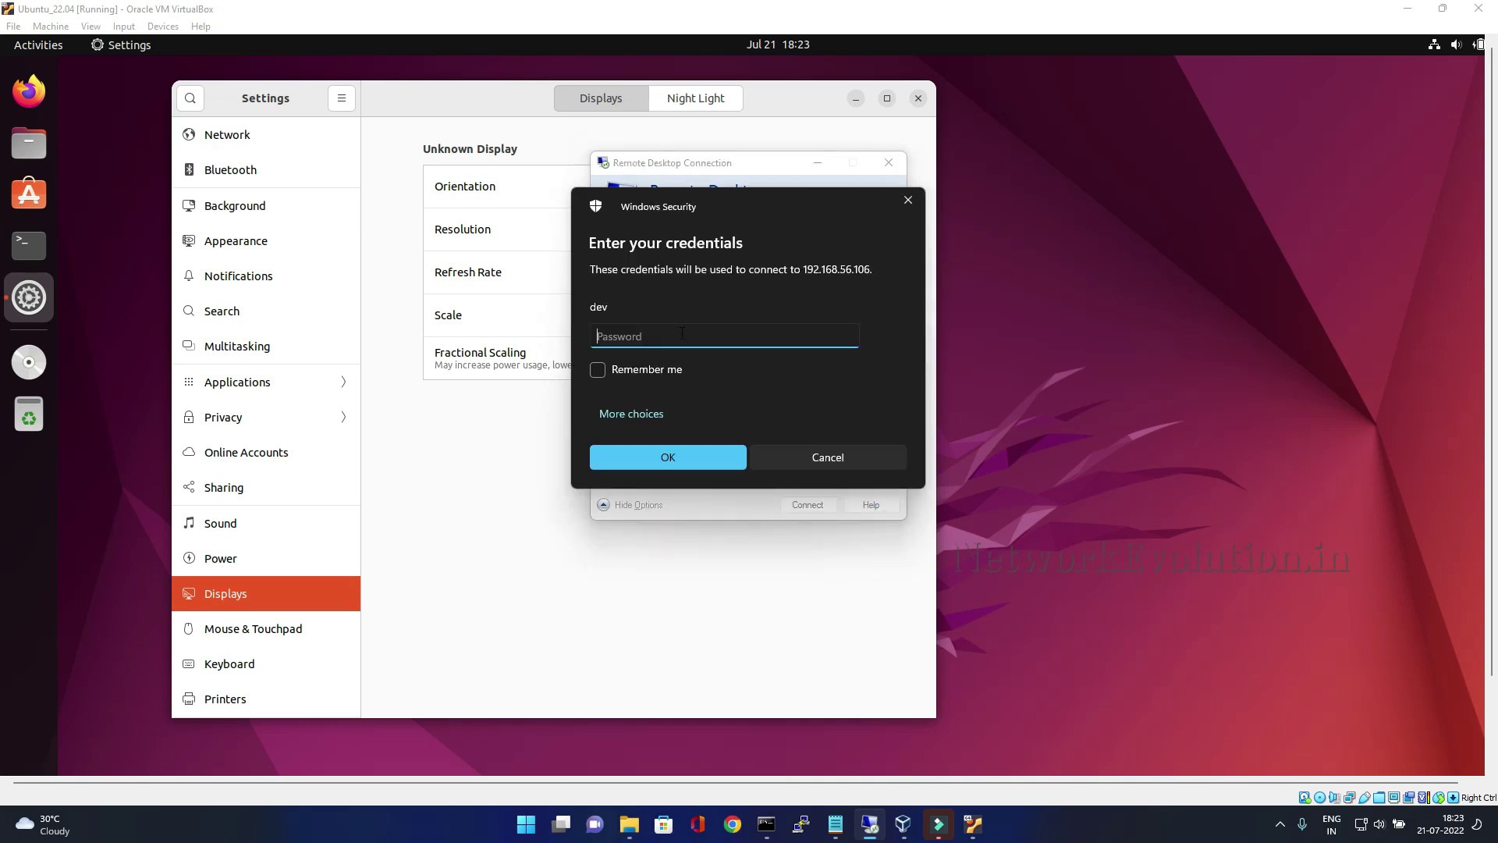
pyautogui.write('••')
pyautogui.press('BackSpace')
pyautogui.press('BackSpace')
# Step: Finish entering the password to log in, minimize Settings, and open a Terminal from the dock
pyautogui.write('•')
pyautogui.press('Return')
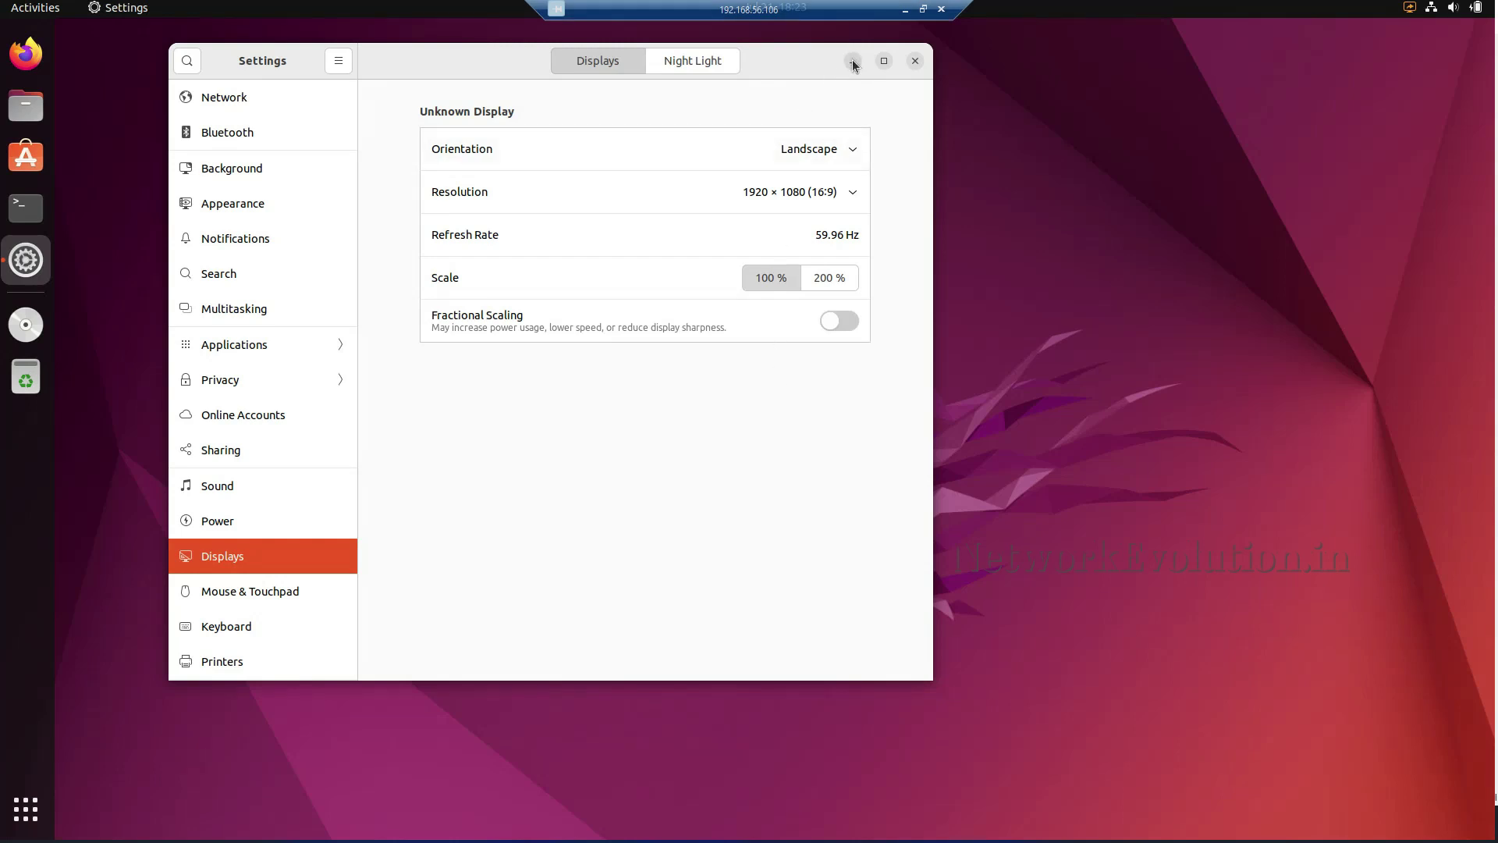
pyautogui.click(853, 63)
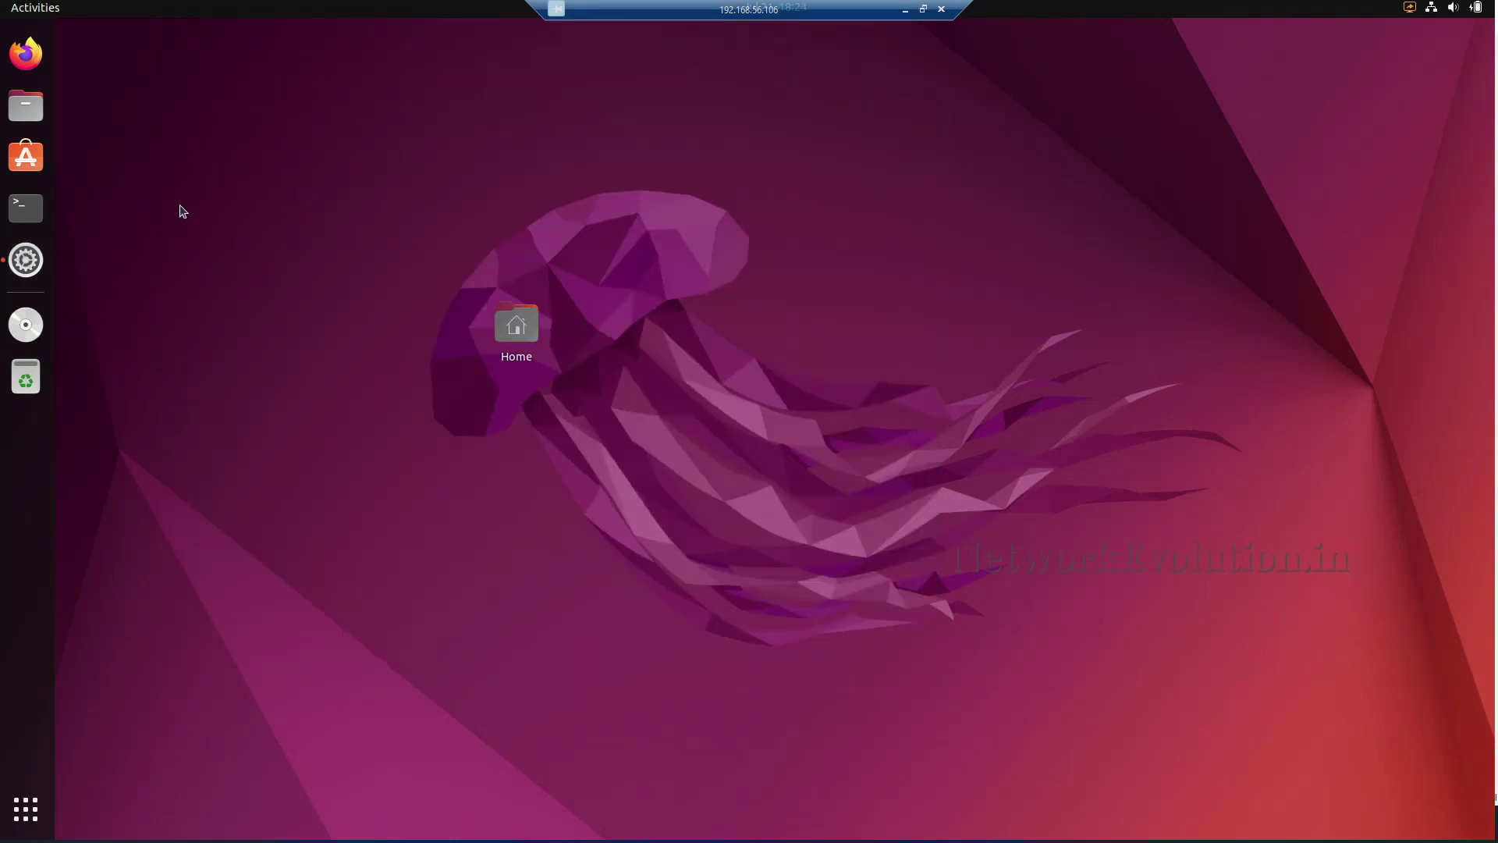
pyautogui.click(26, 208)
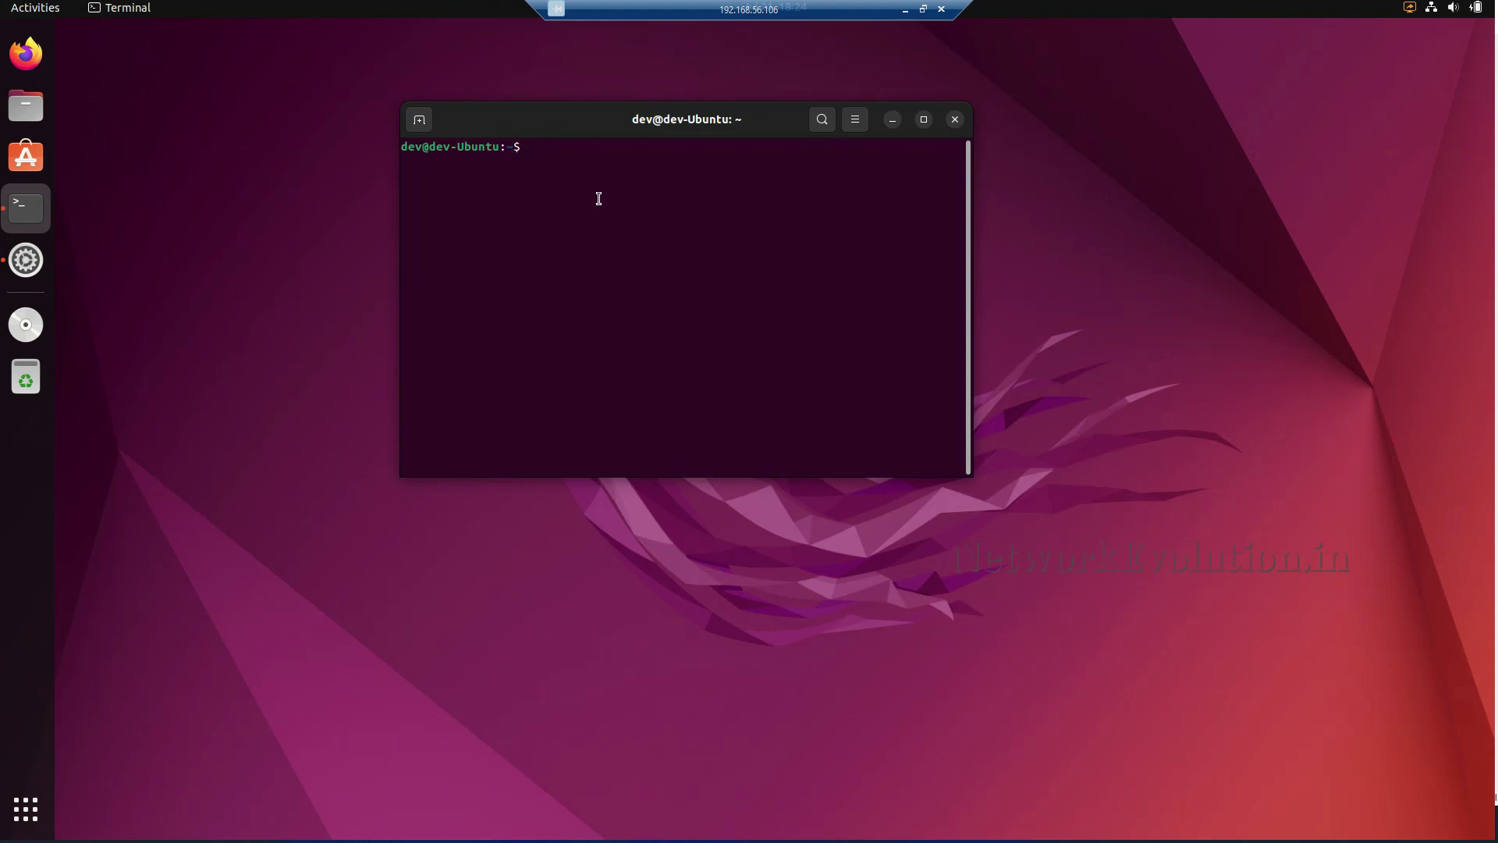
# Step: Run sudo apt-add-repository ppa:gns3/ppa with the sudo password, confirm, and enlarge the terminal
pyautogui.write('sudo apt-add-repository ')
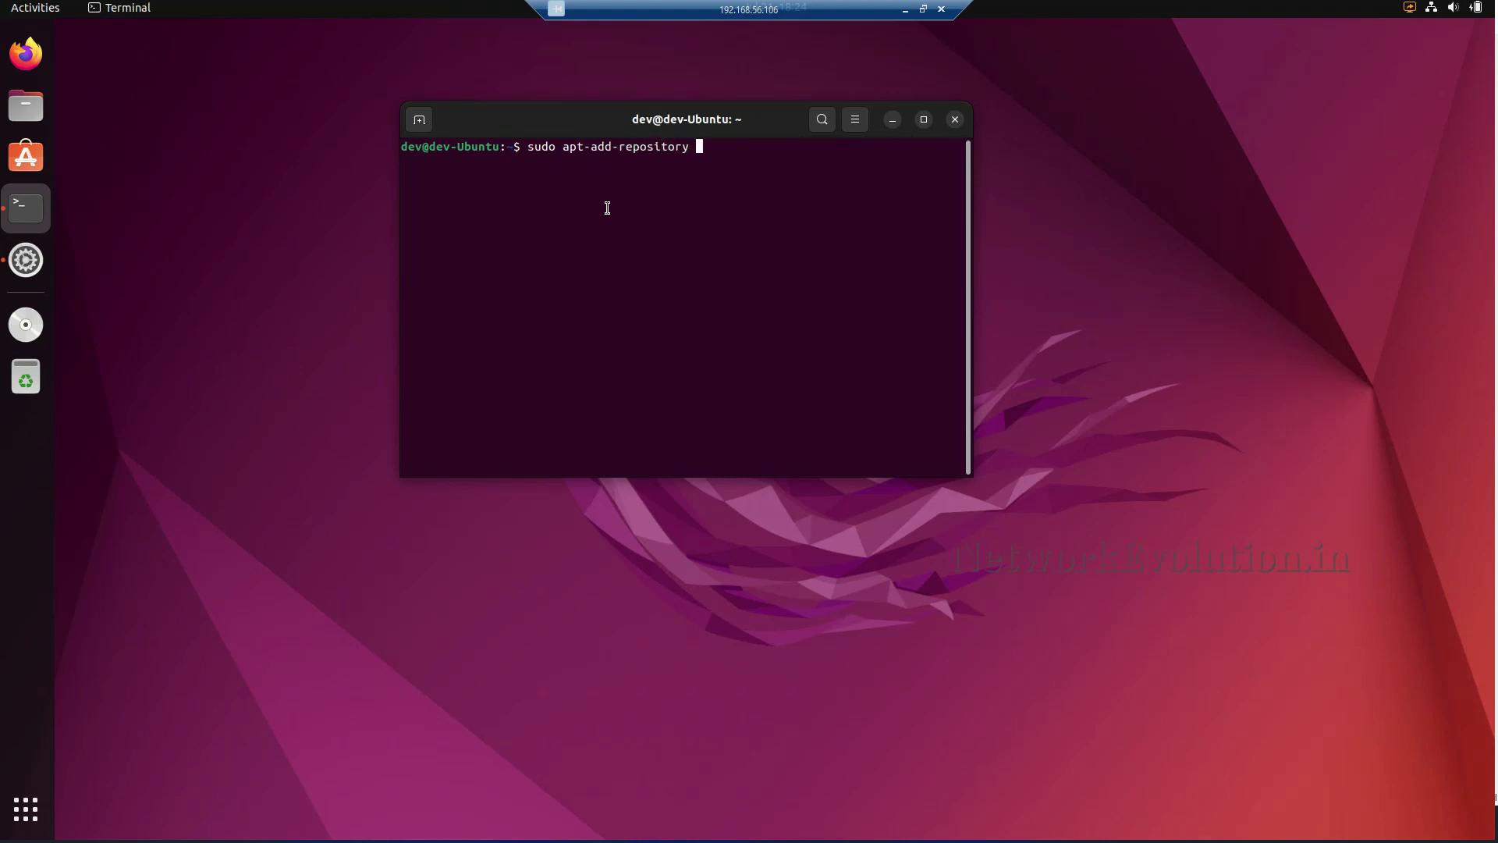
pyautogui.write('ppa:gns3/ppa')
pyautogui.press('Return')
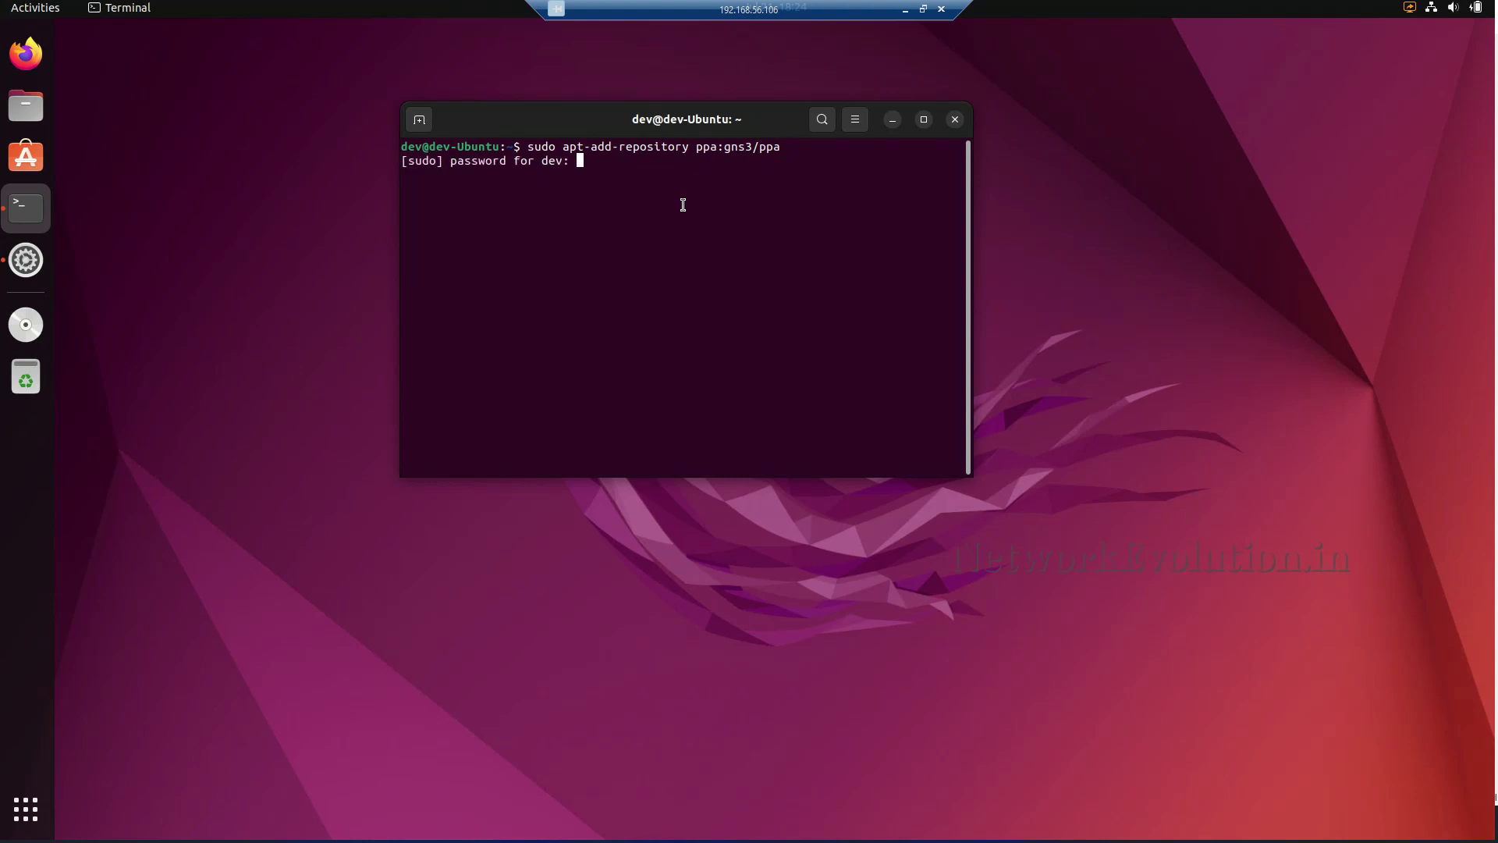
pyautogui.press('Return')
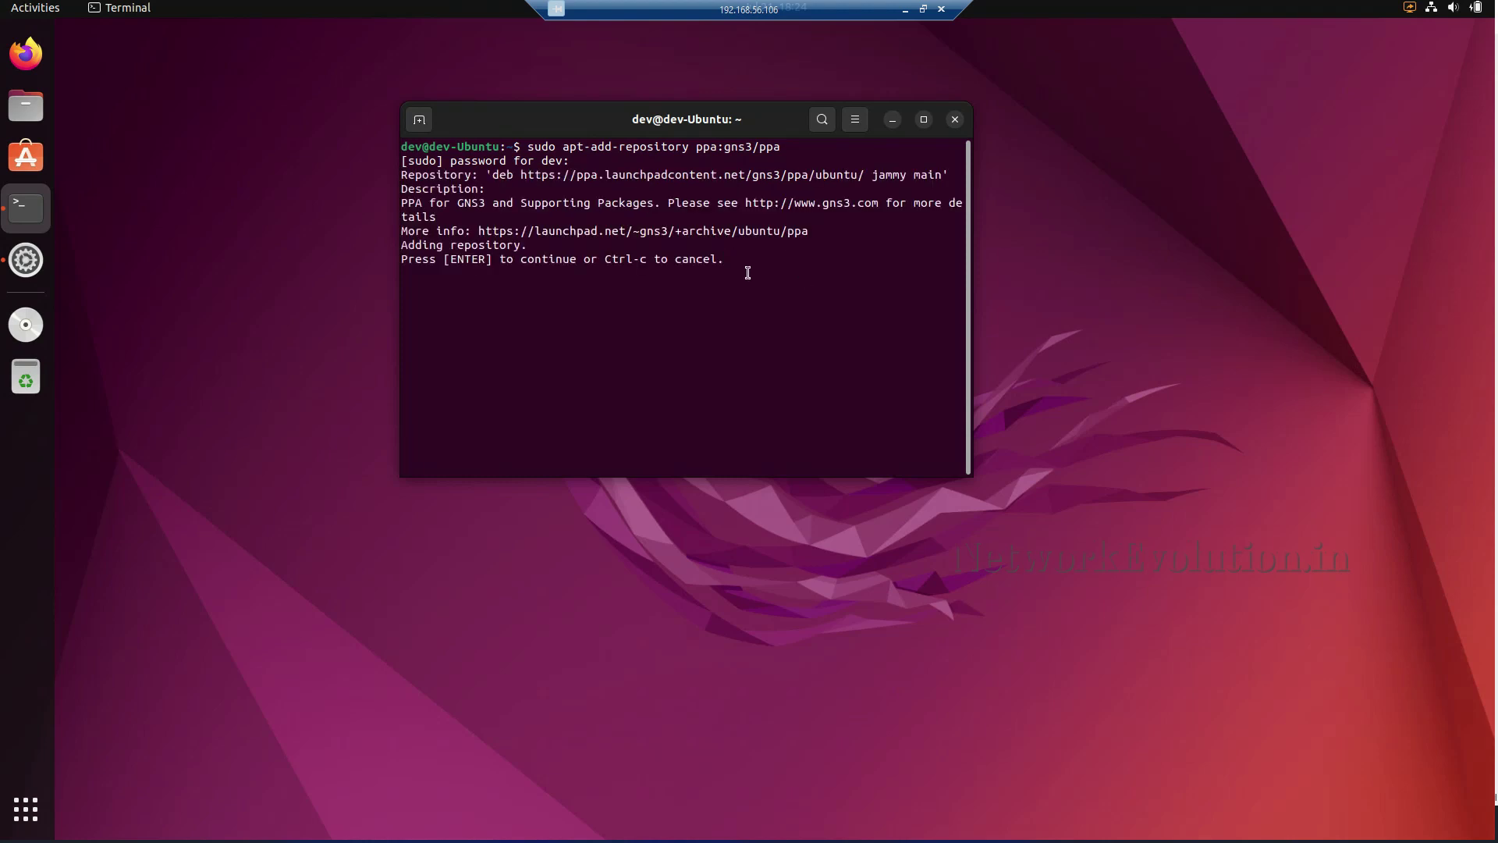
pyautogui.press('Return')
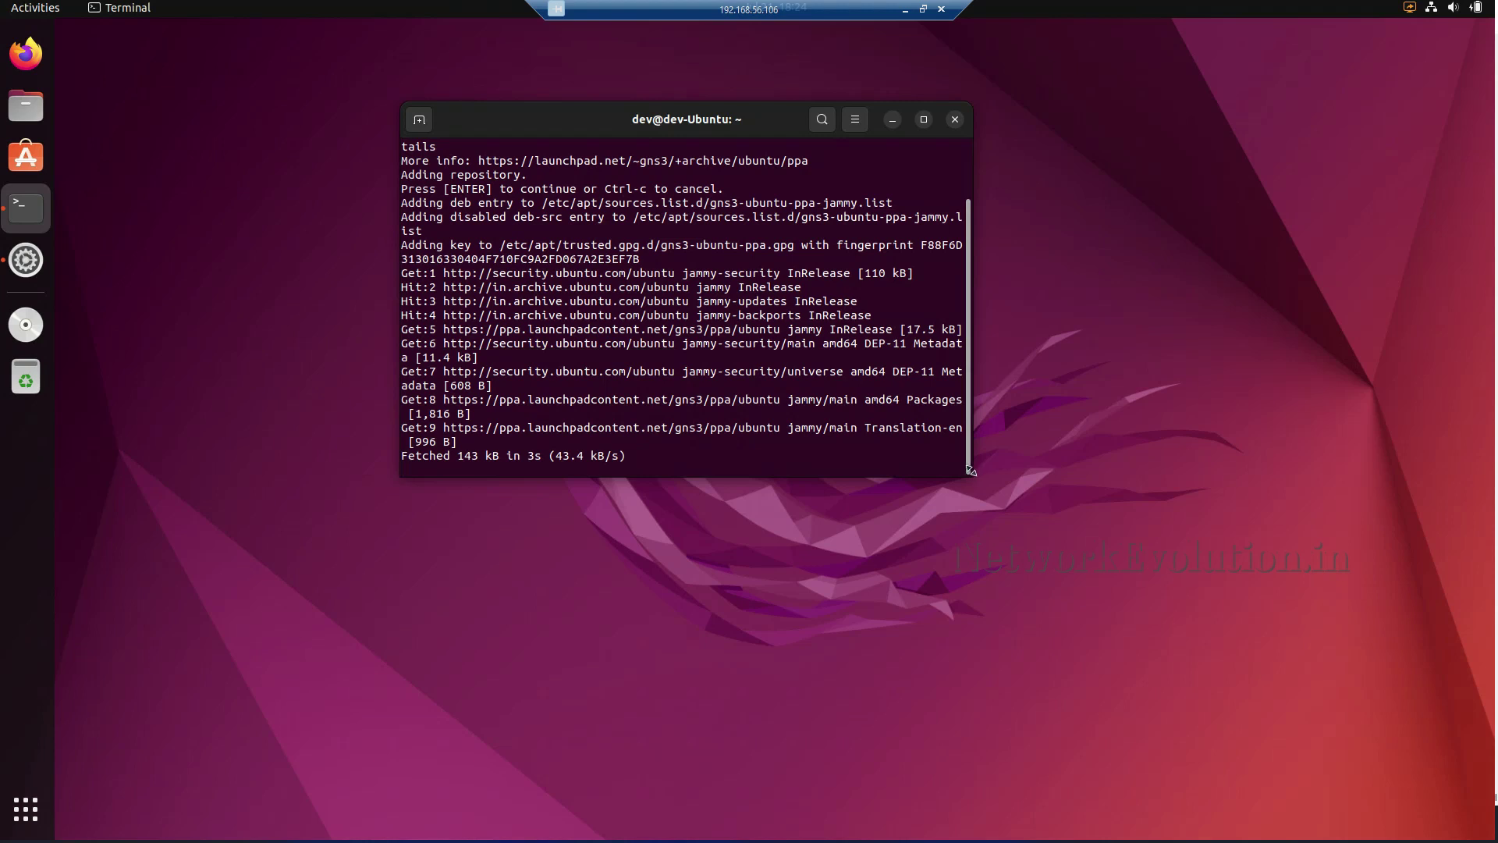
pyautogui.moveTo(970, 469); pyautogui.dragTo(1153, 596)
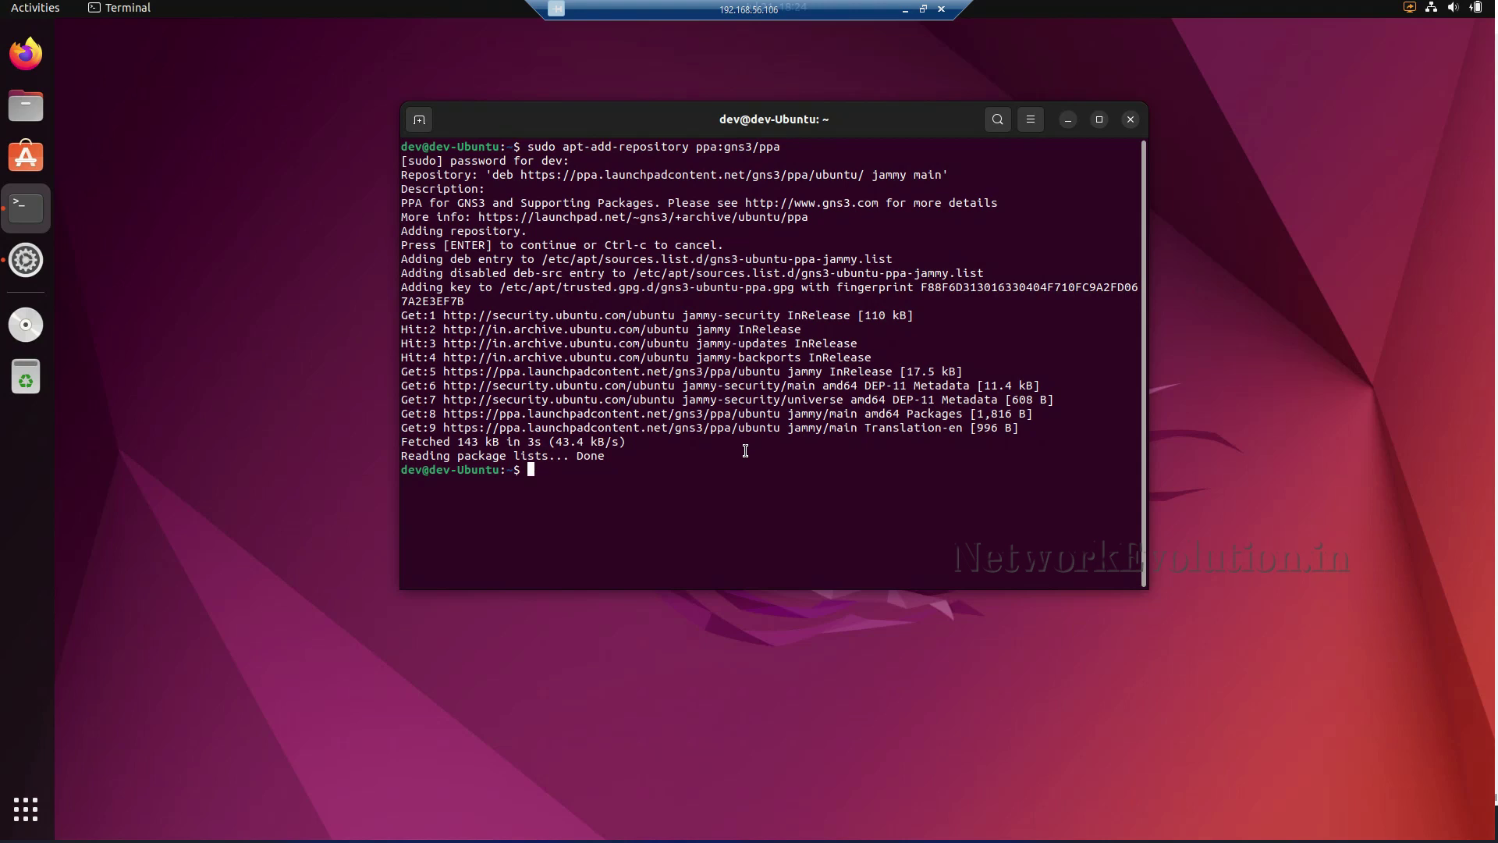
# Step: Refresh the package lists and start installing gns3-gui and gns3-server with apt
pyautogui.write('sudo apt update')
pyautogui.press('Return')
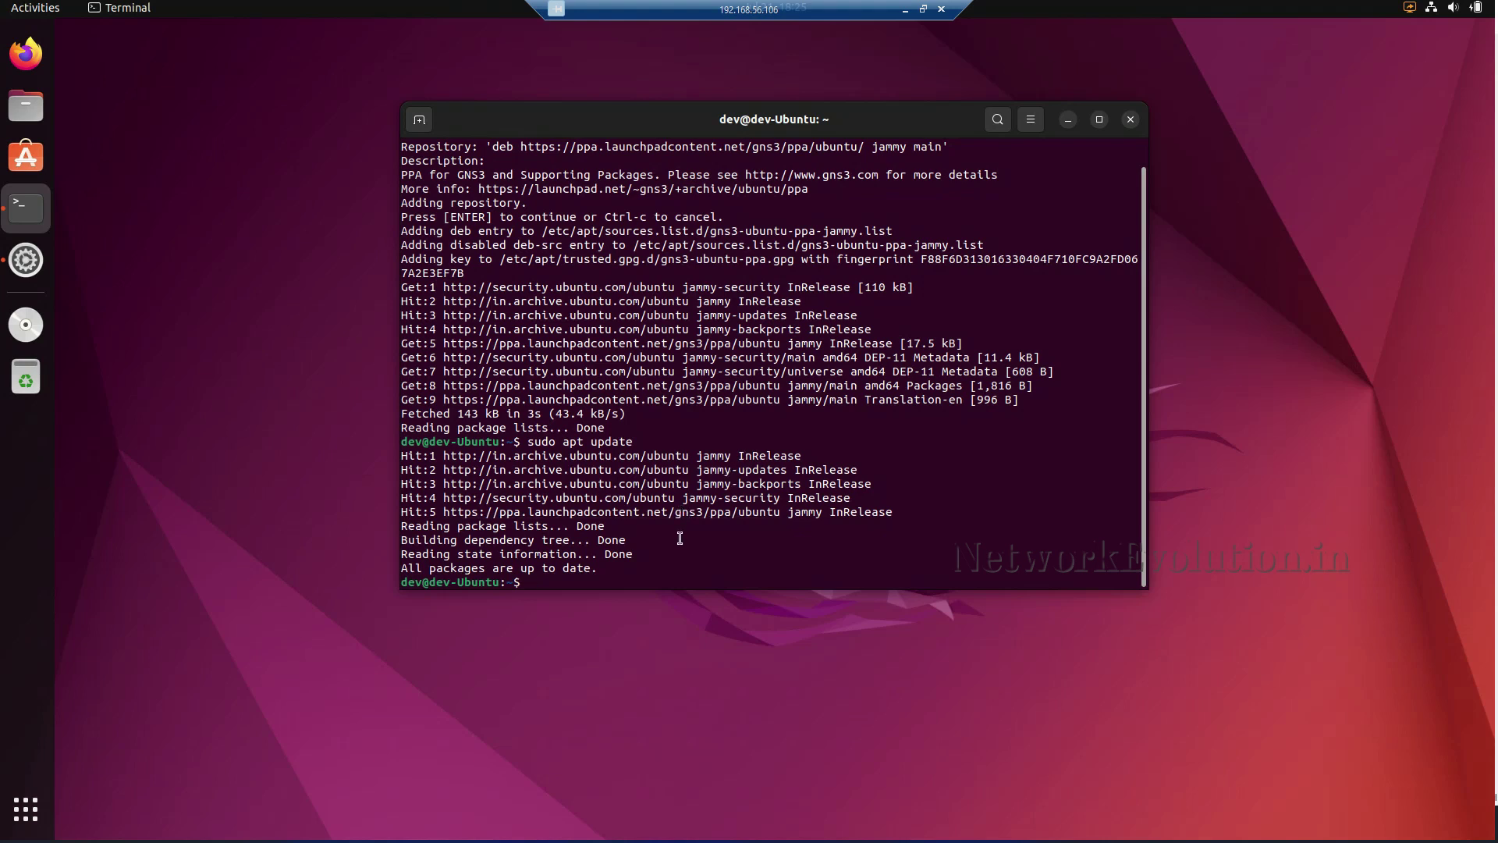
pyautogui.write('sudo apt install gns3-gui gns3-se')
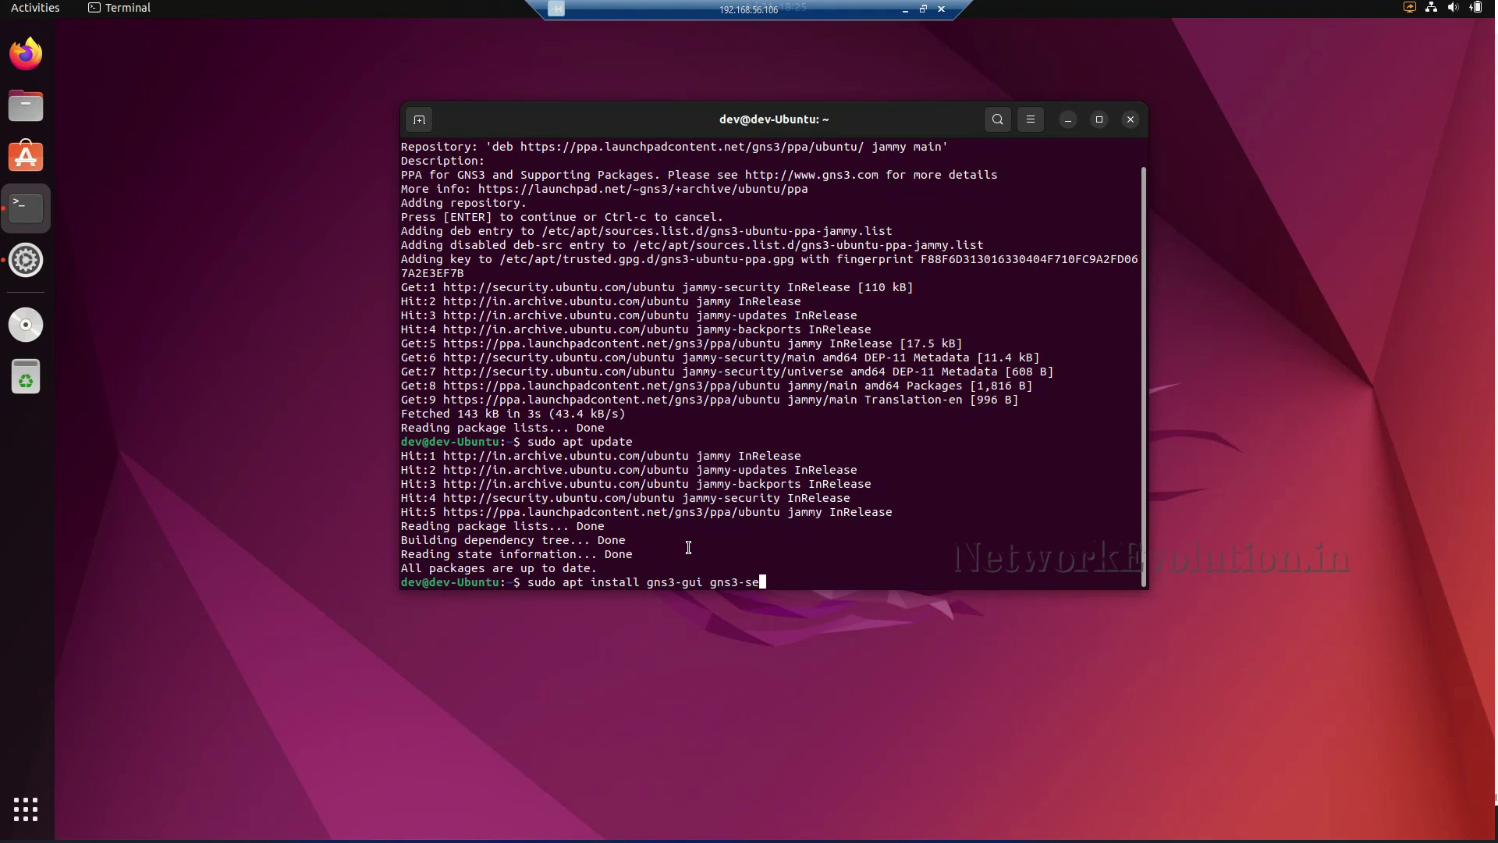
pyautogui.write('rver')
pyautogui.press('Return')
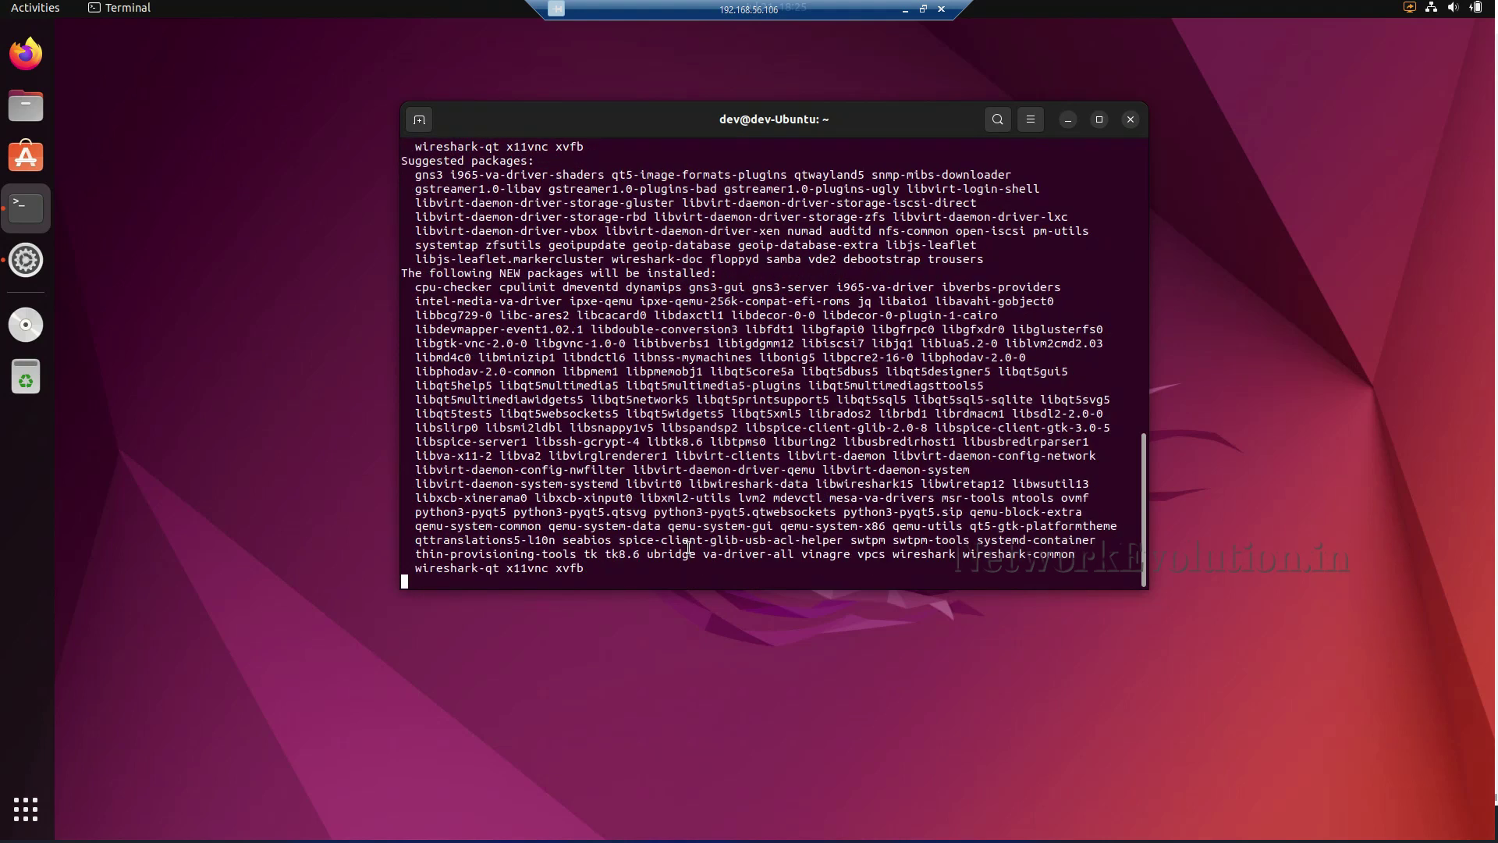
# Step: Confirm the install with Y, letting non-superusers run GNS3 via ubridge and capture packets
pyautogui.write('Y')
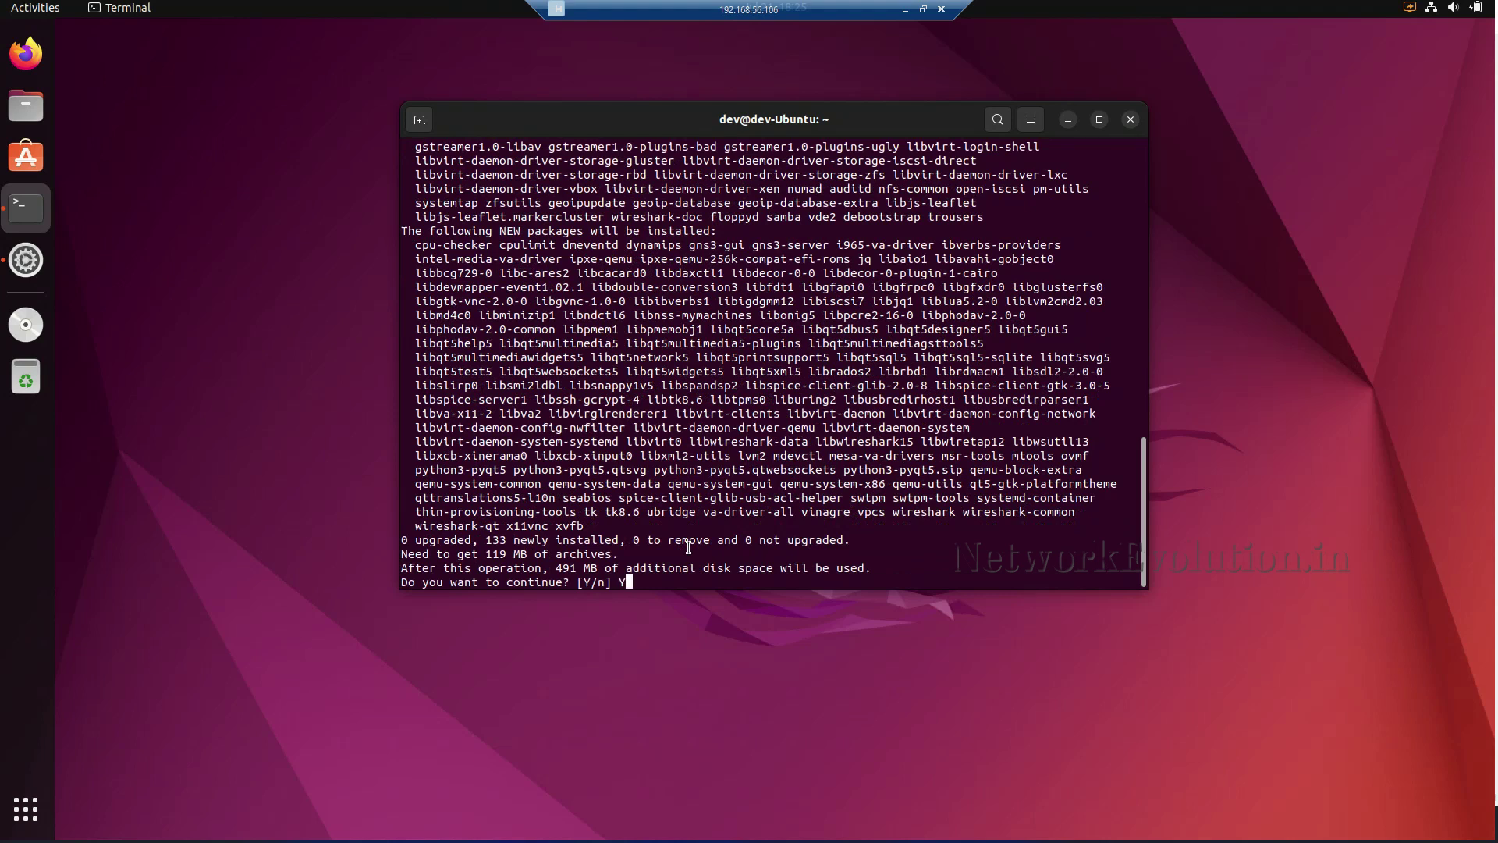
pyautogui.press('Return')
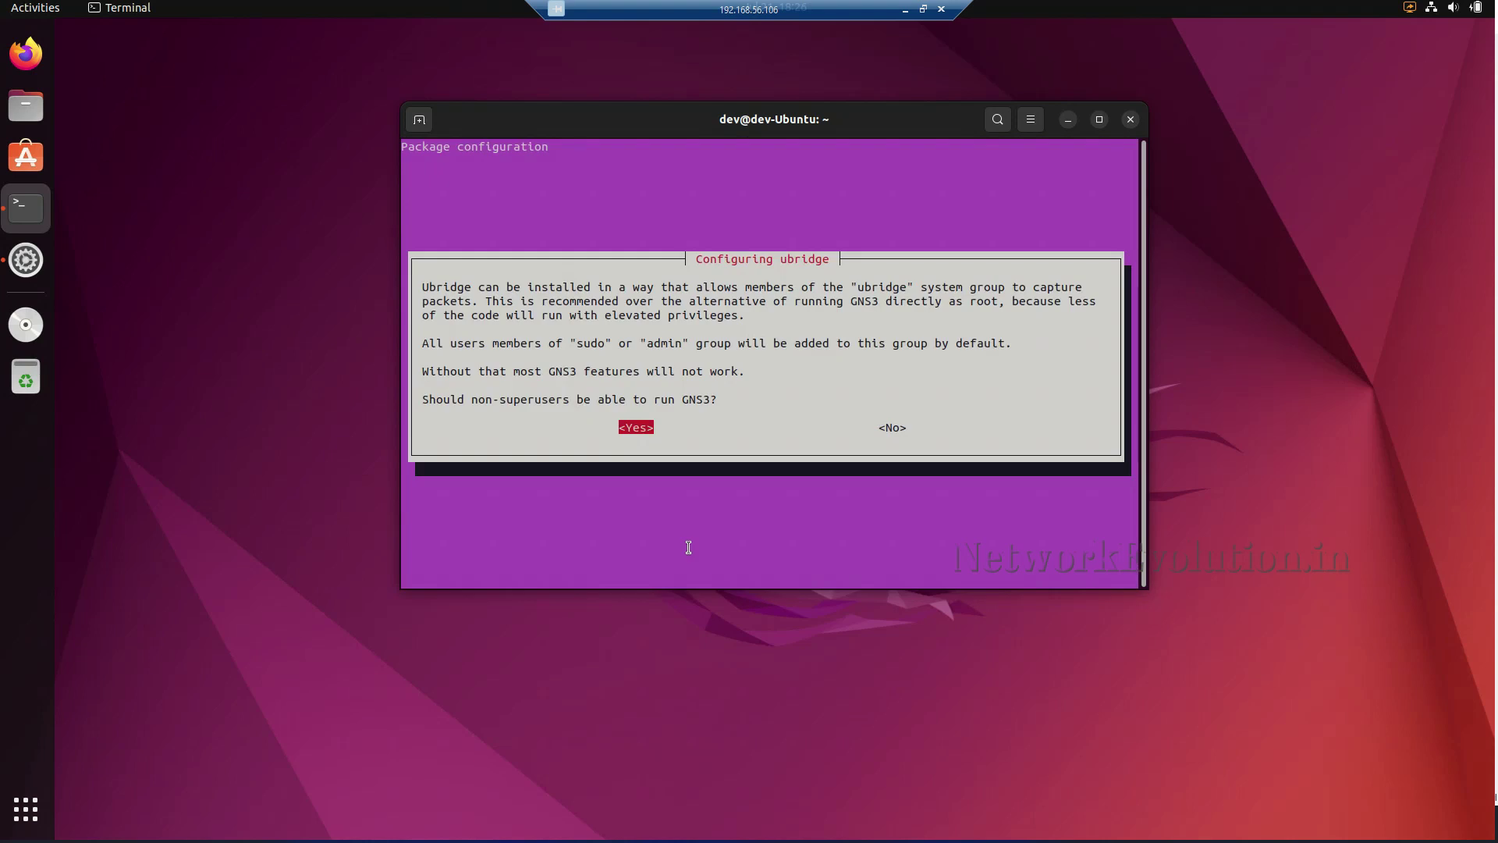
pyautogui.press('Return')
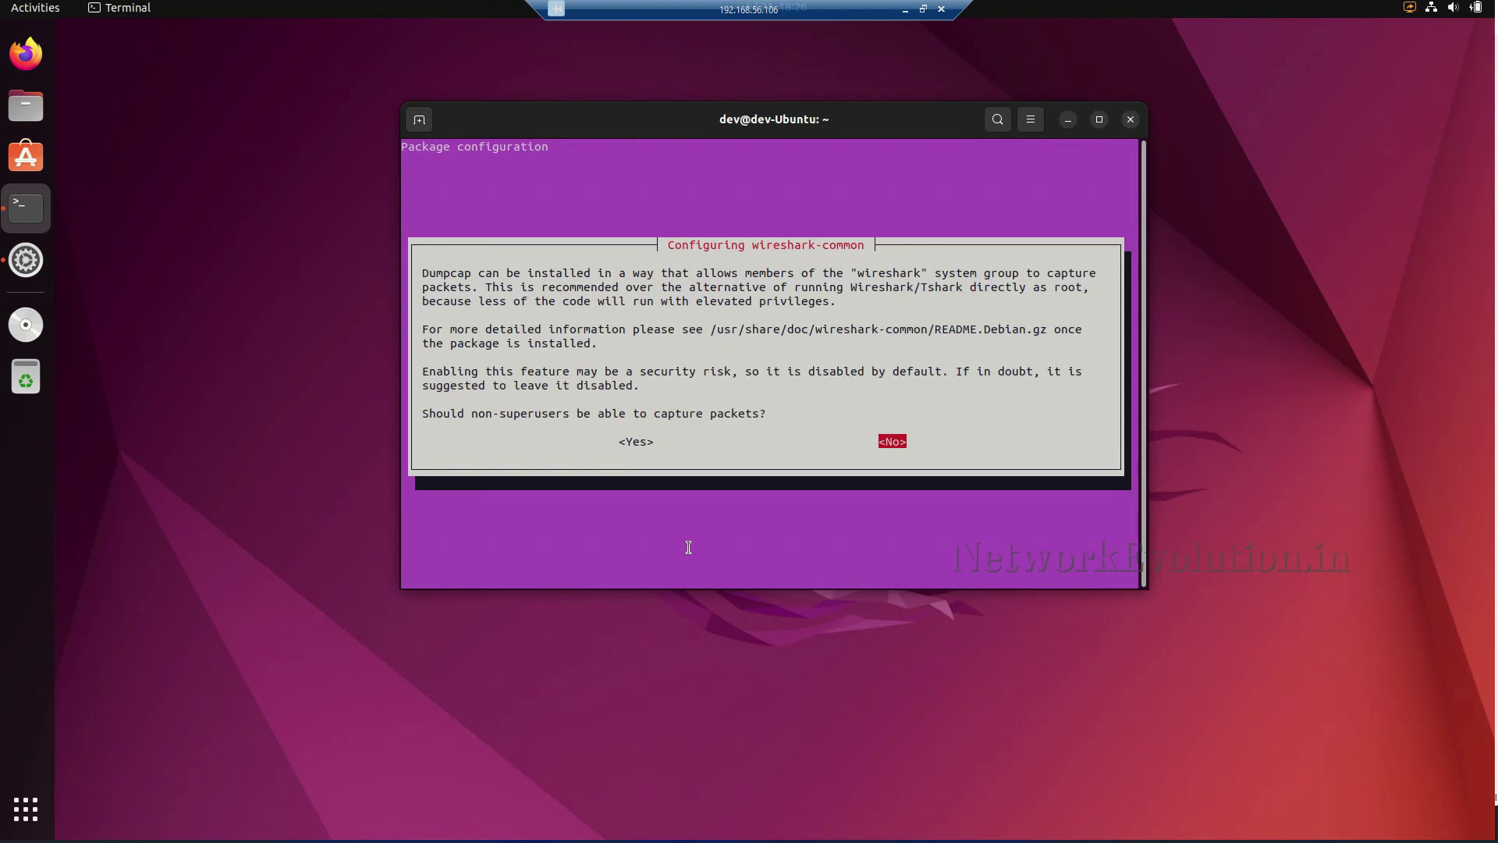
pyautogui.press('Left')
pyautogui.press('Return')
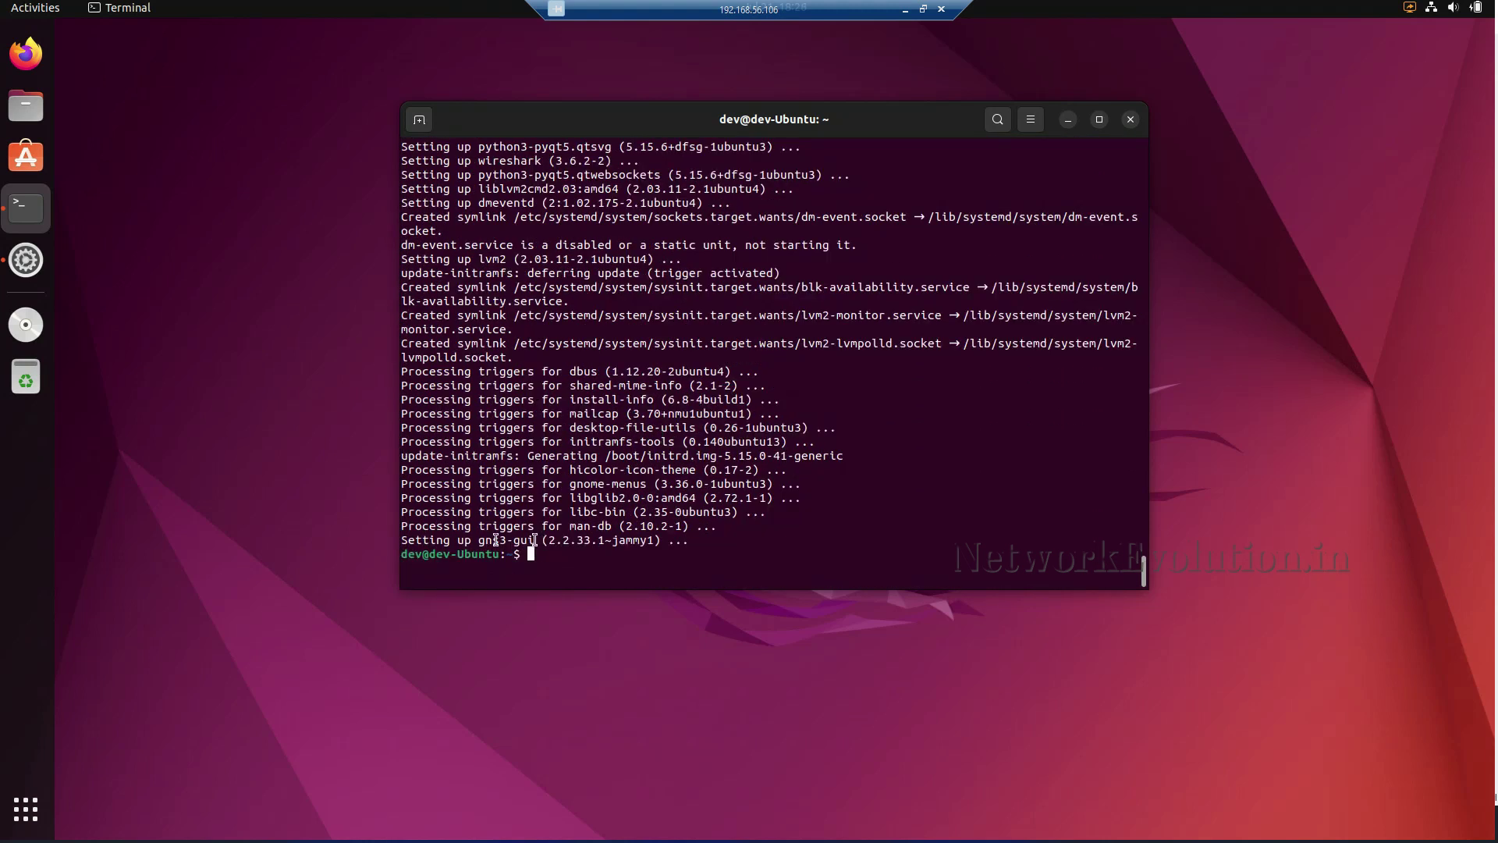
pyautogui.moveTo(536, 540); pyautogui.dragTo(480, 542)
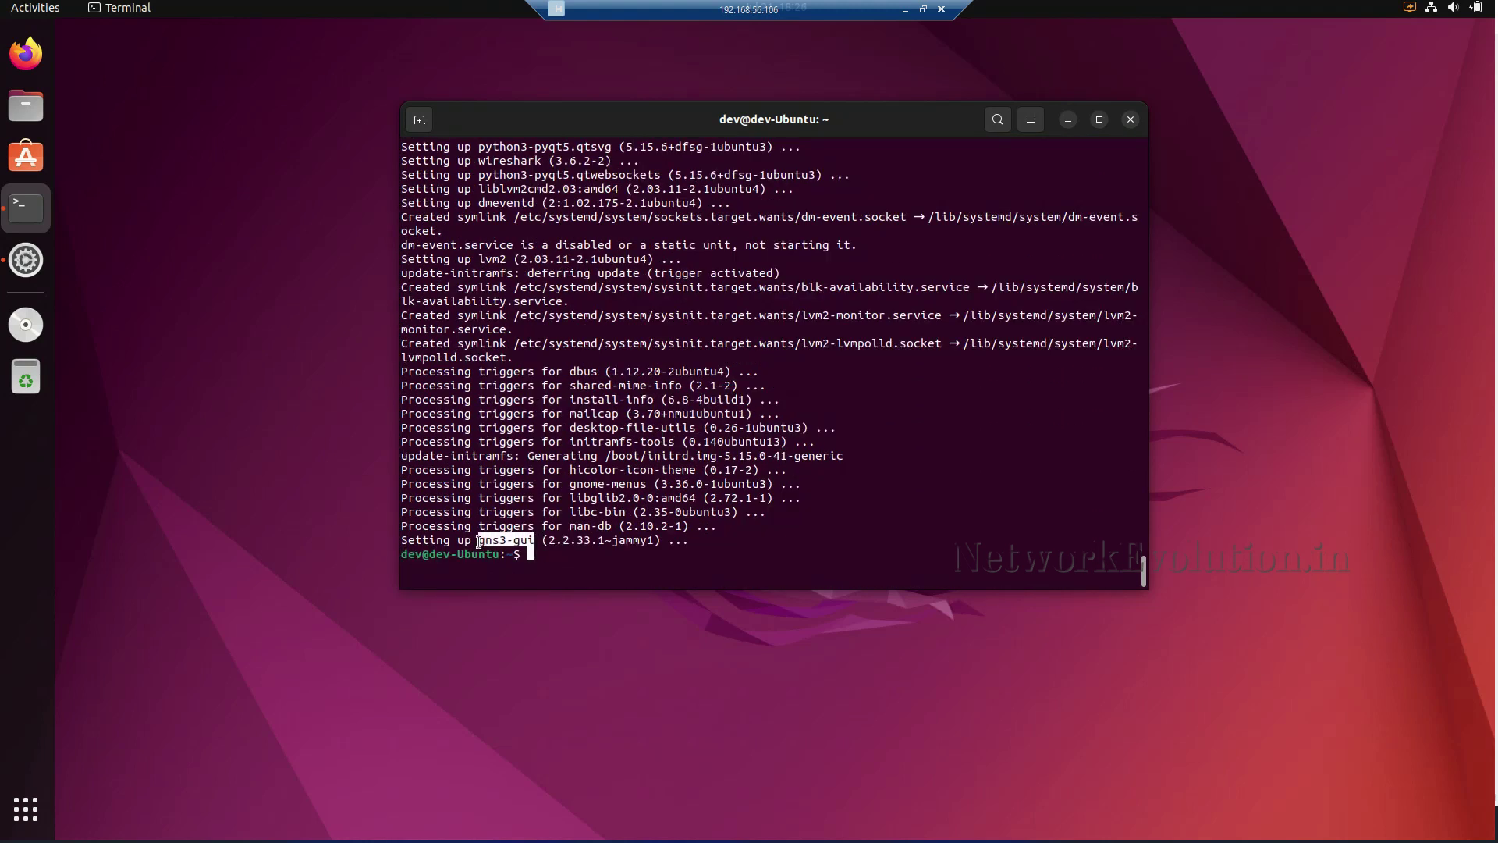
# Step: Enable the i386 architecture with dpkg and refresh the package lists
pyautogui.click(595, 484)
pyautogui.write('sudo ')
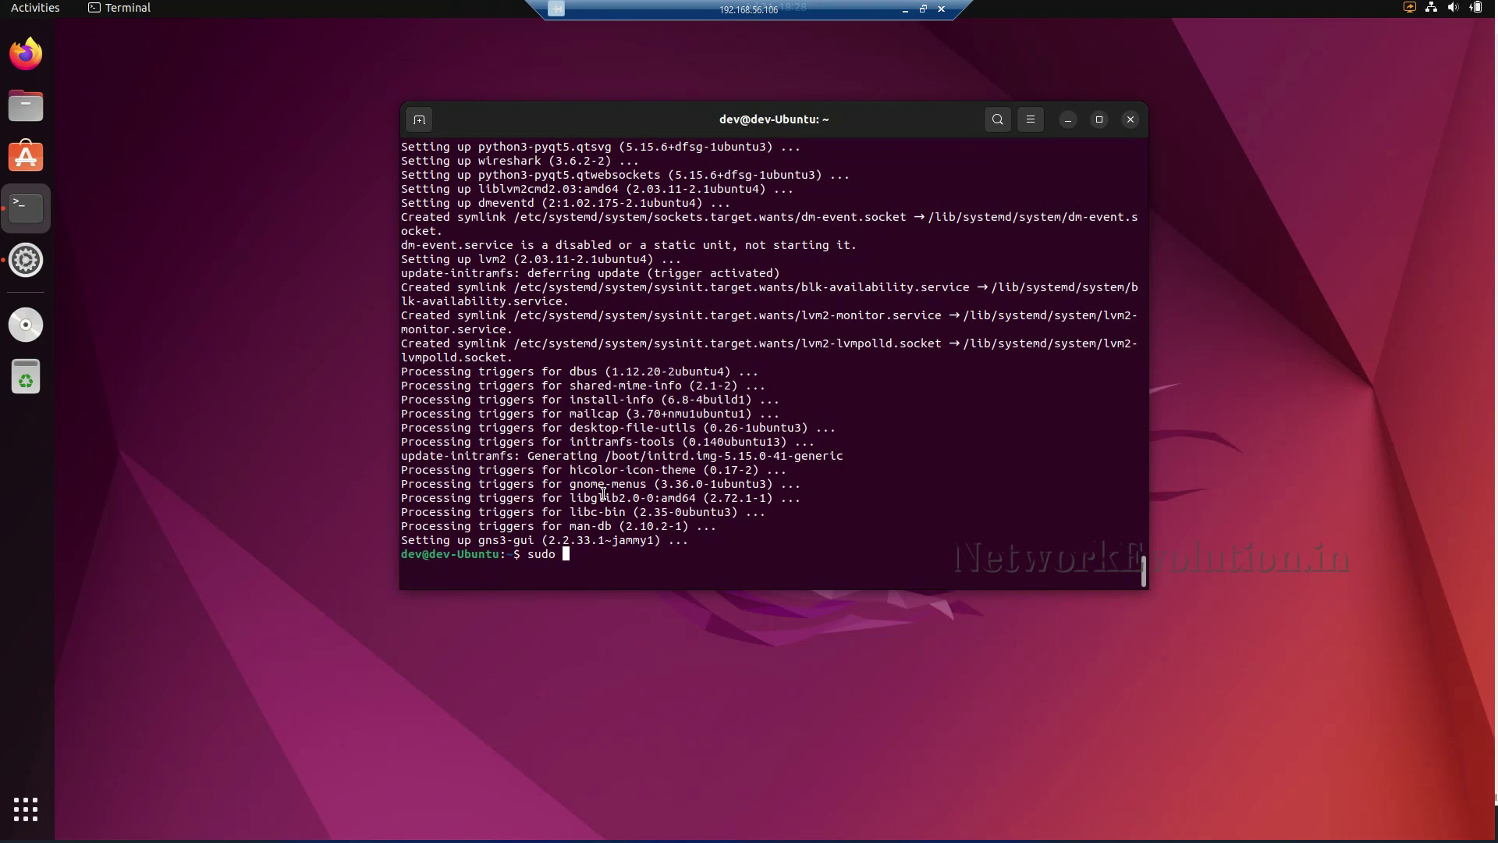
pyautogui.write('dpkg --add-architecture i')
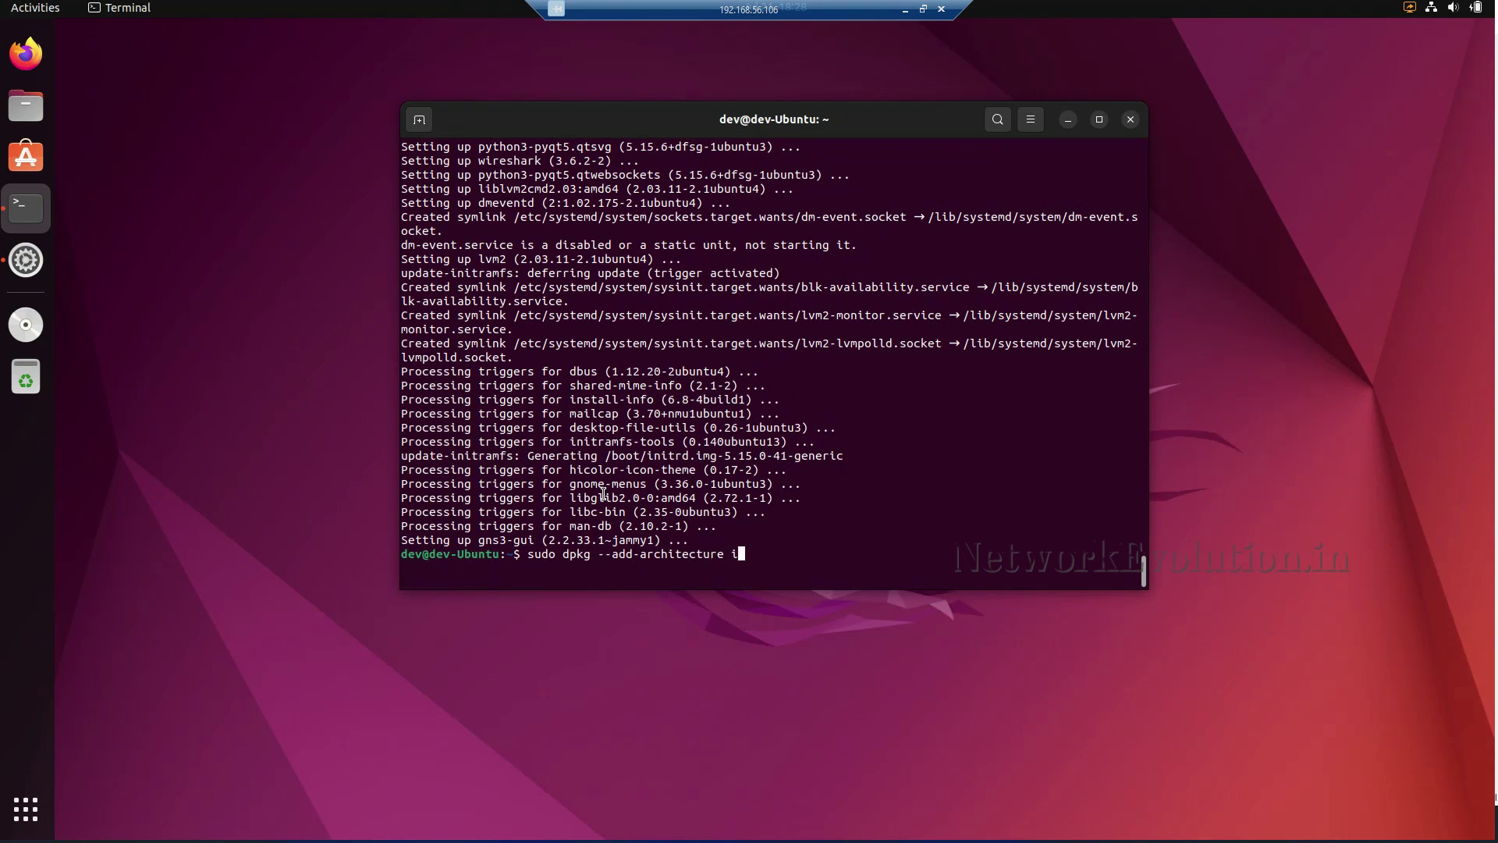
pyautogui.write('386')
pyautogui.press('Return')
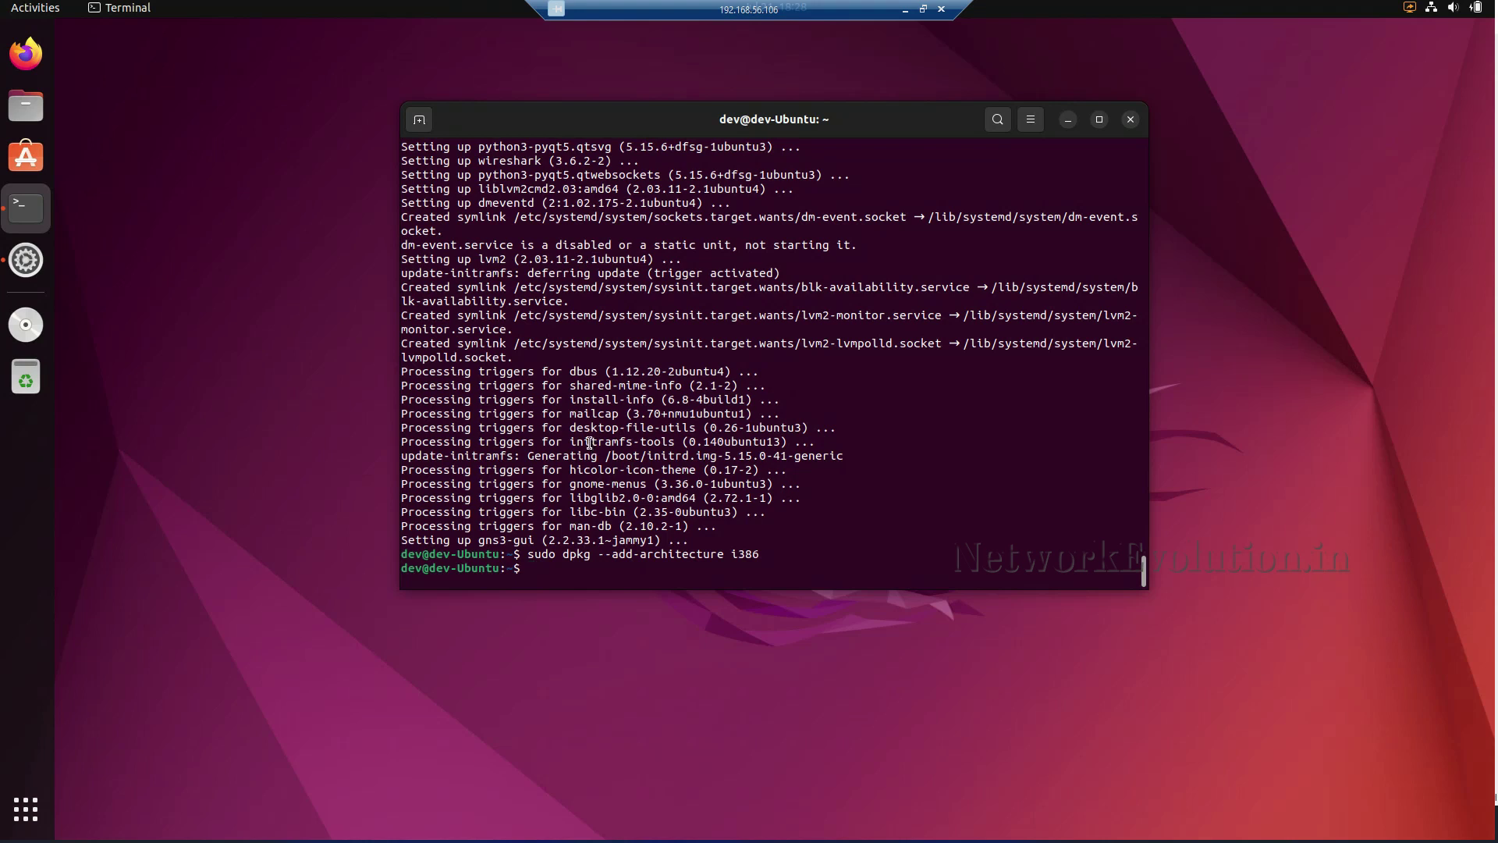
pyautogui.write('sudo apt update')
pyautogui.press('Return')
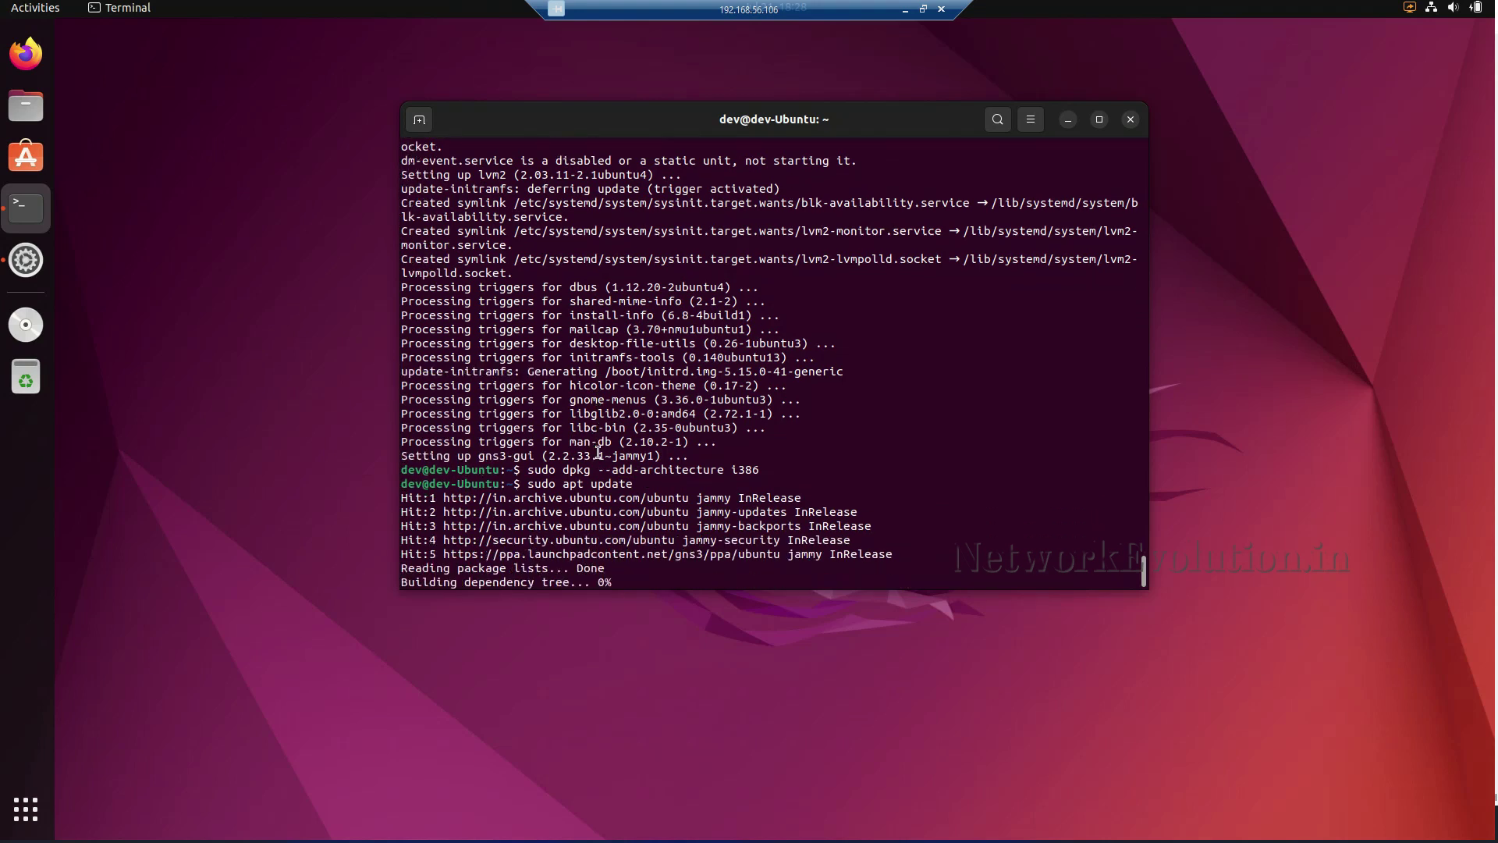
pyautogui.press('Return')
pyautogui.press('Return')
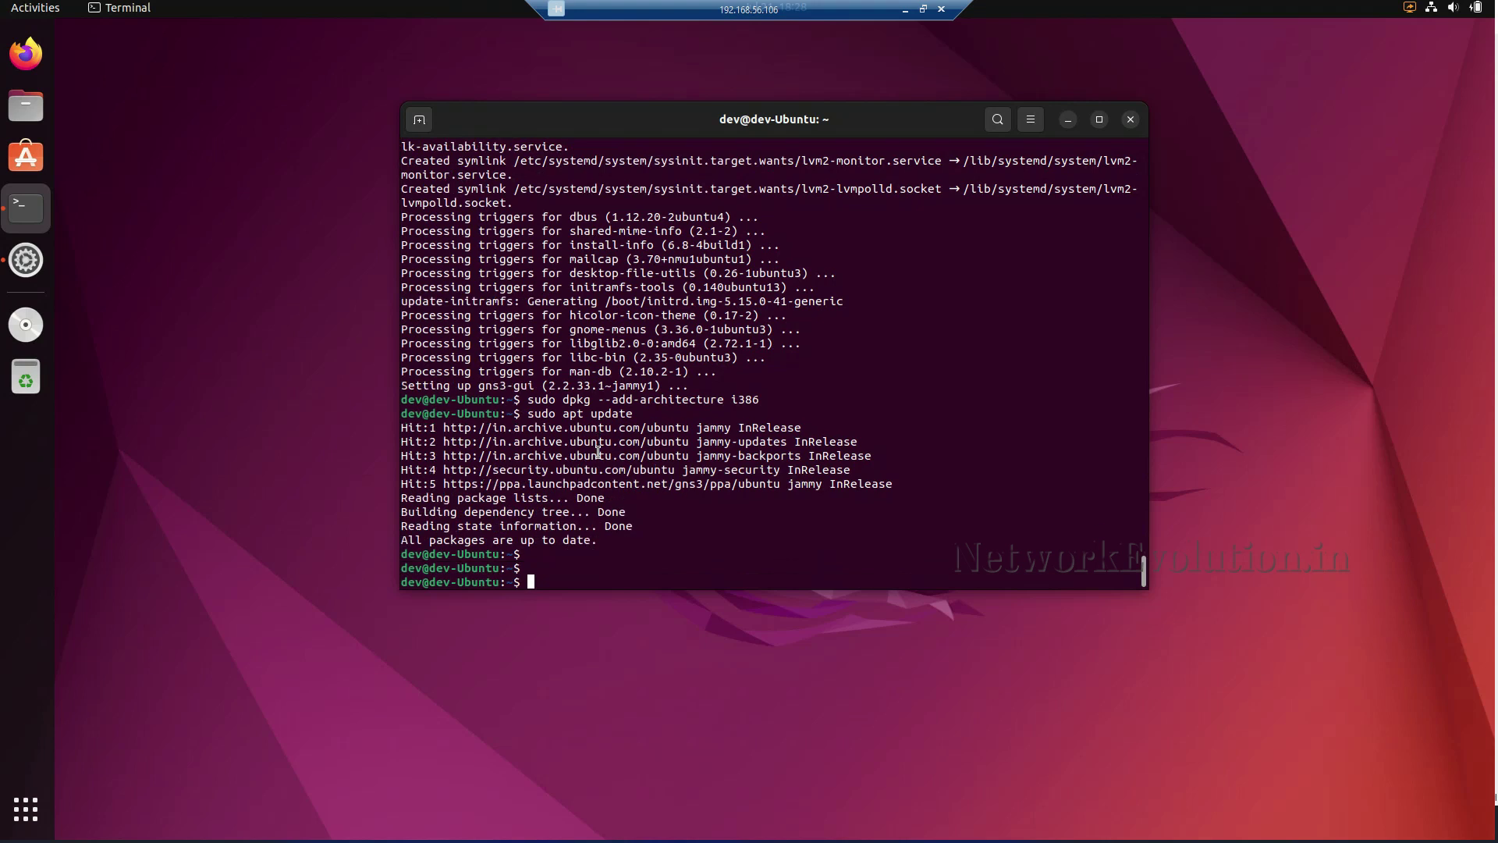
# Step: Install gns3-iou, confirming with Y, then reboot the Ubuntu machine with sudo reboot
pyautogui.write('sudo apt install gns3-iou')
pyautogui.press('Return')
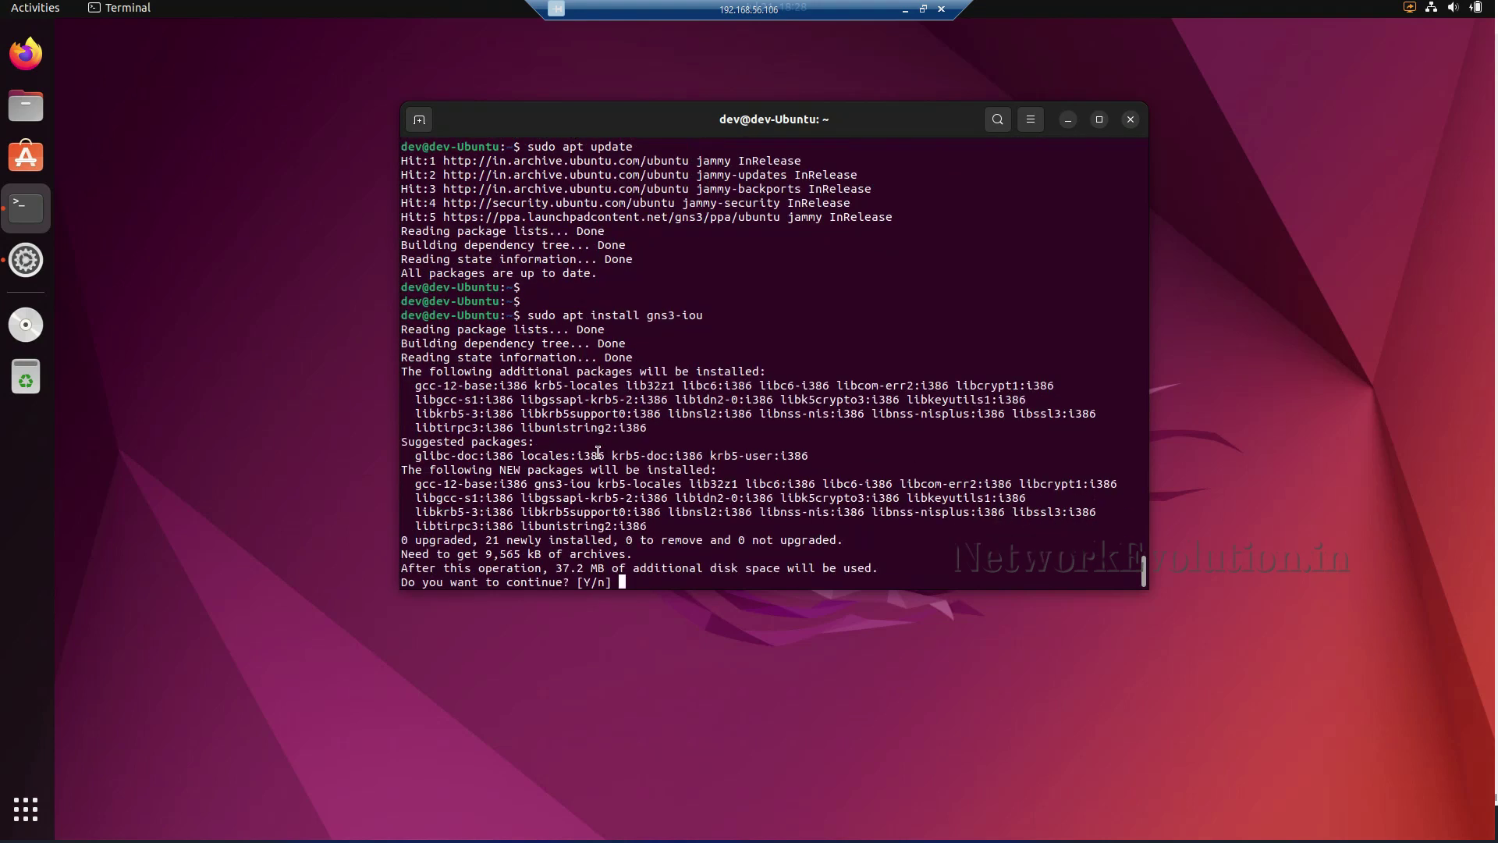
pyautogui.write('Y')
pyautogui.press('Return')
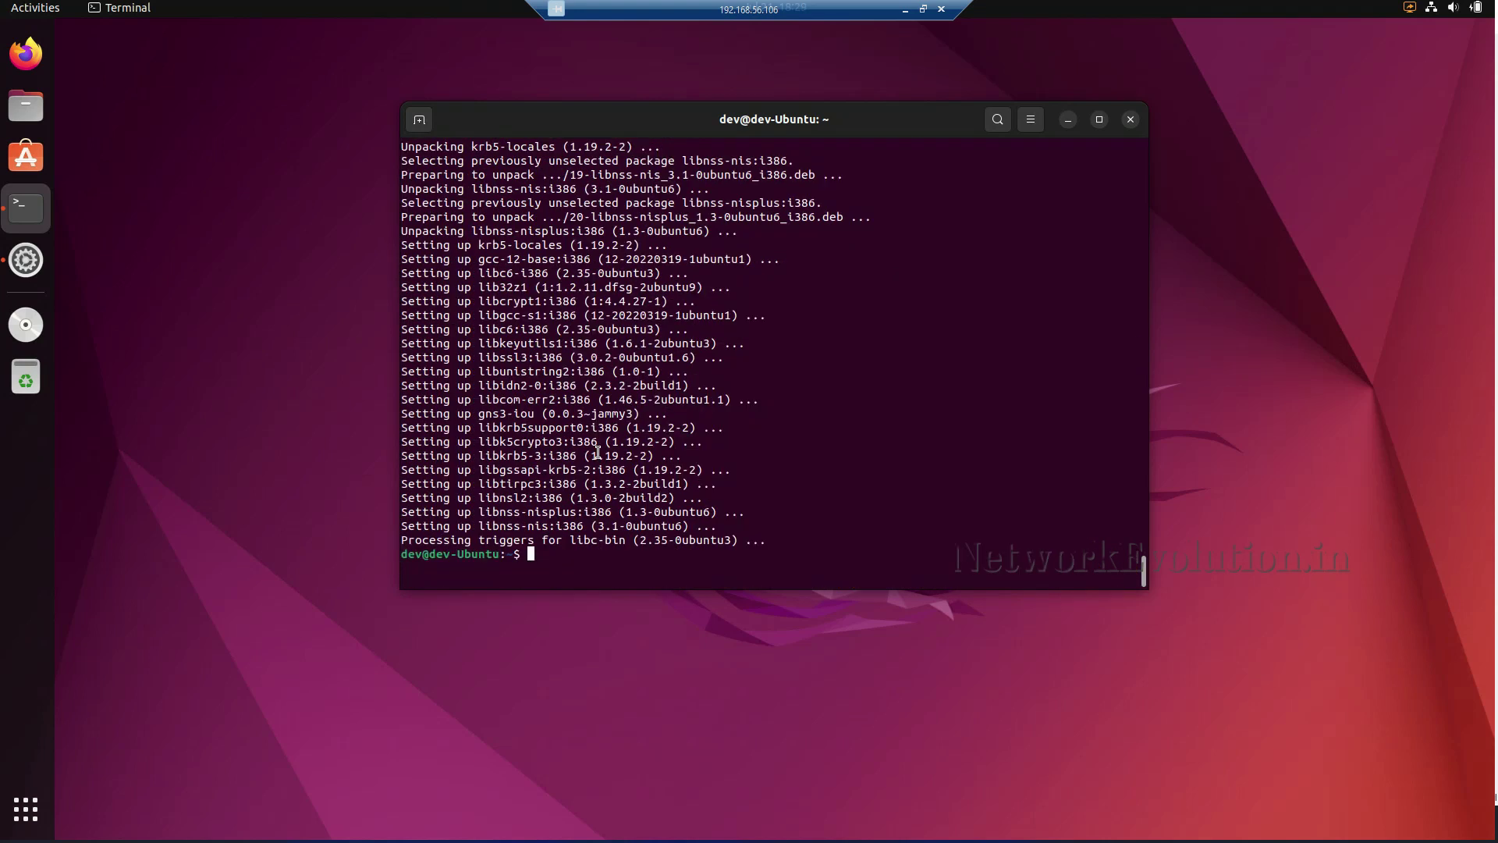
pyautogui.press('Return')
pyautogui.press('Return')
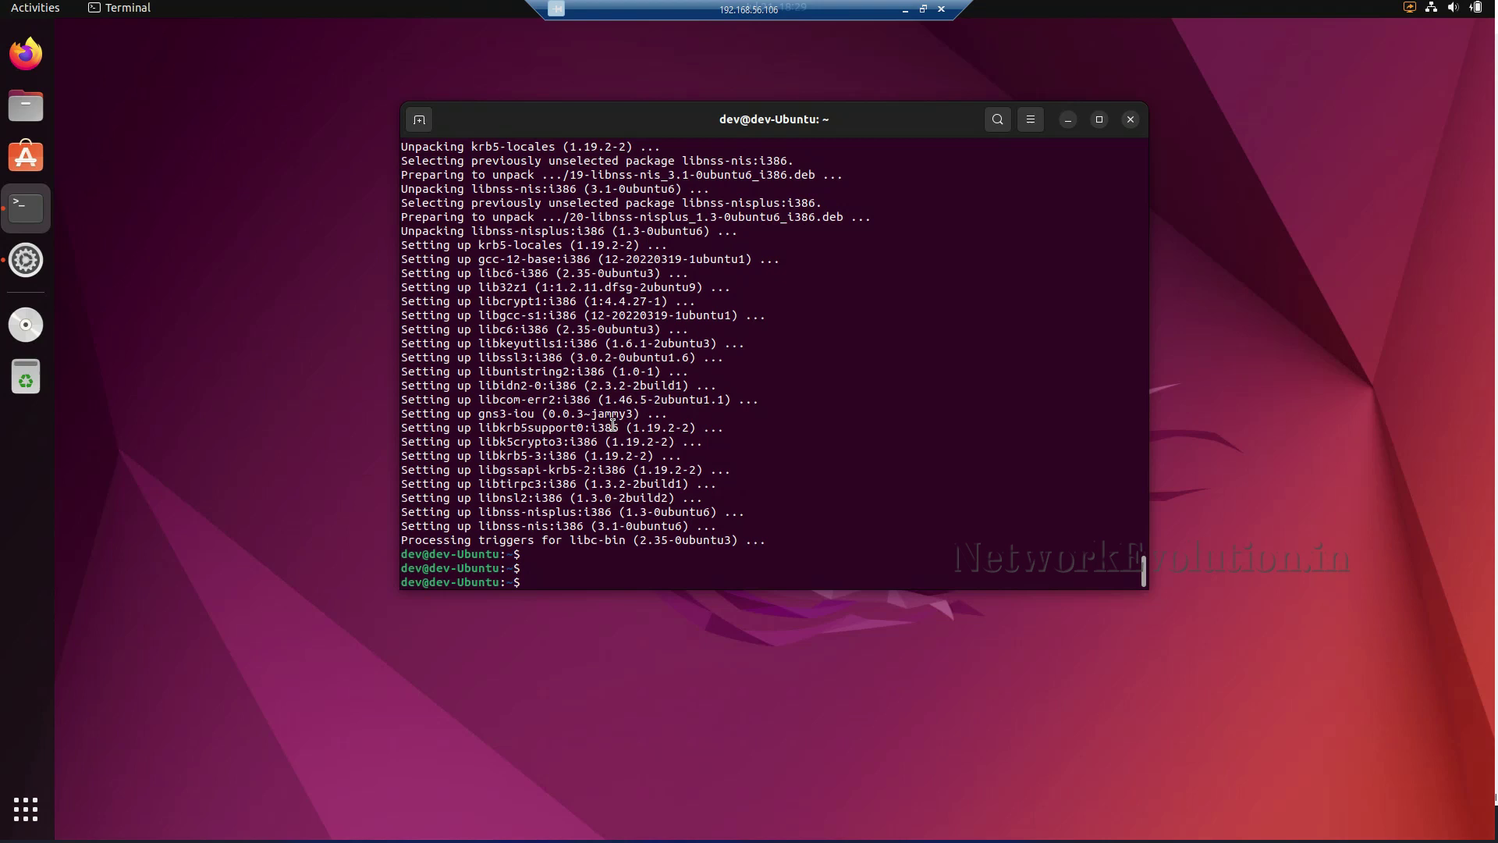
pyautogui.write('sudo reboot')
pyautogui.press('Return')
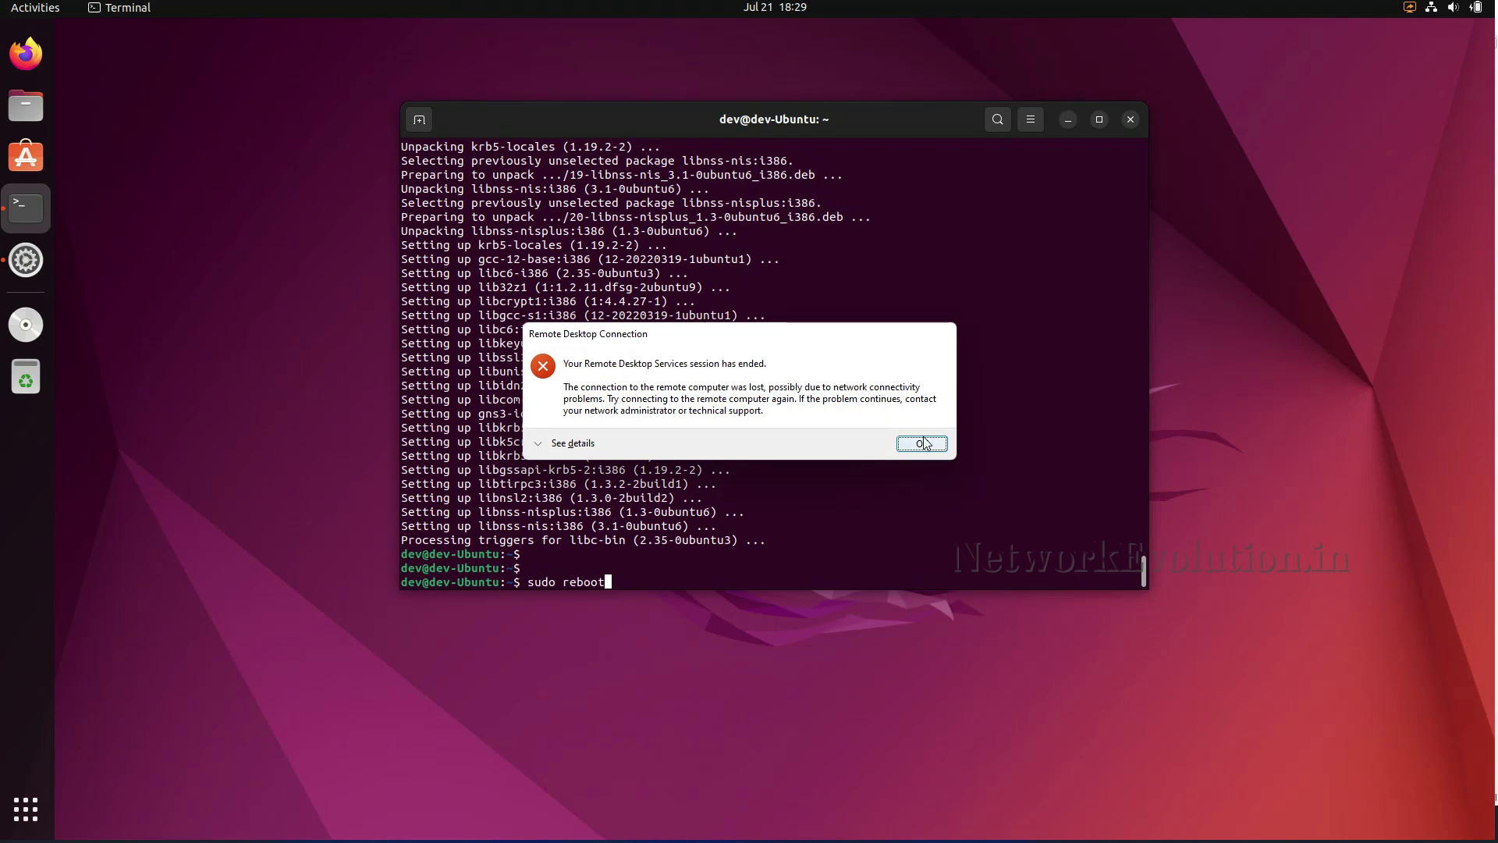
# Step: Dismiss the RDP session-ended notice and move the Remote Desktop Connection window aside
pyautogui.click(923, 443)
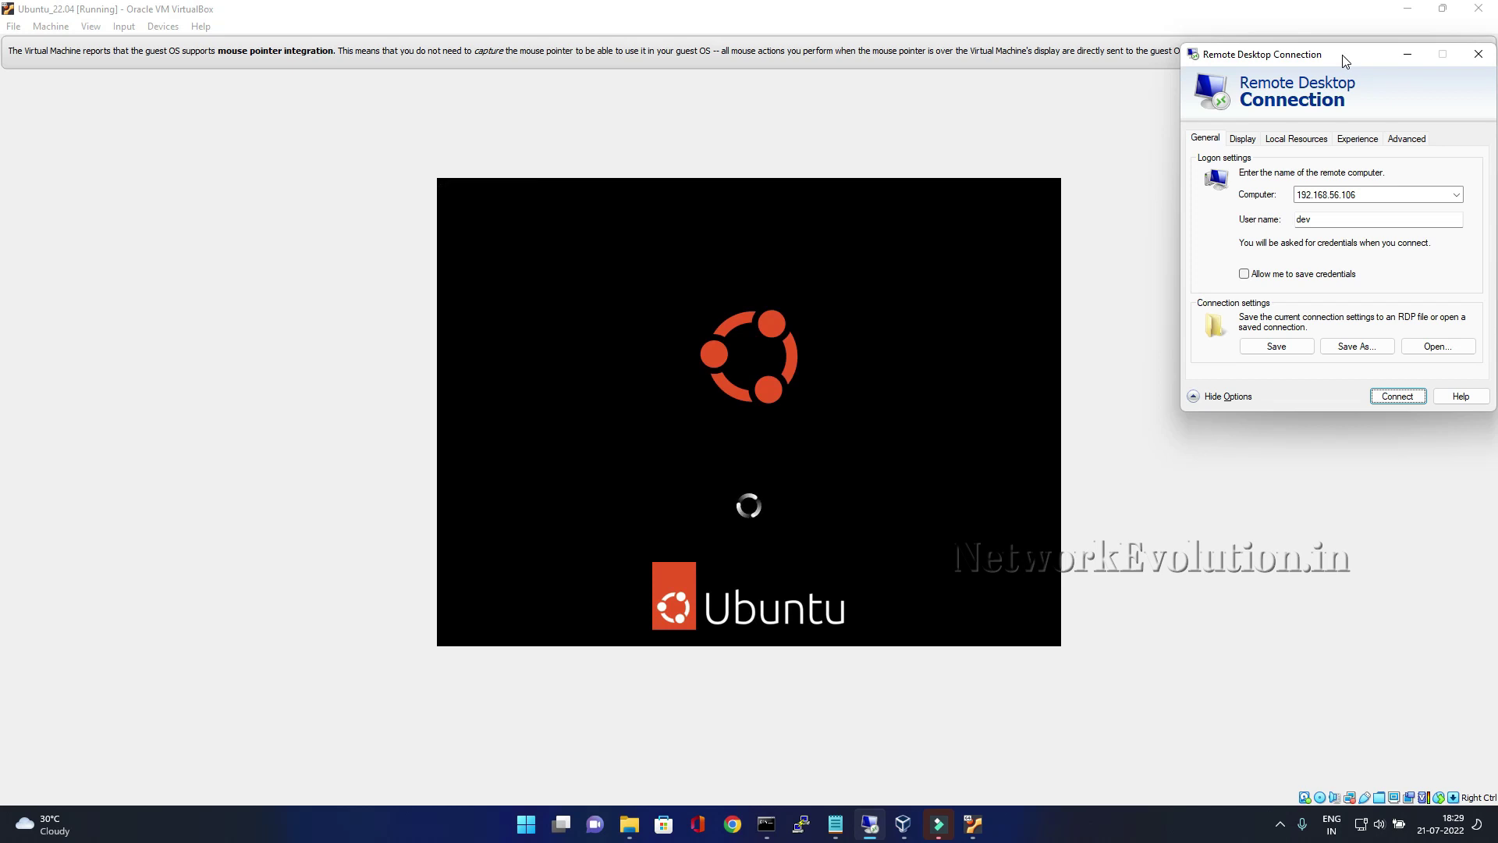
pyautogui.moveTo(1345, 55); pyautogui.dragTo(1221, 93)
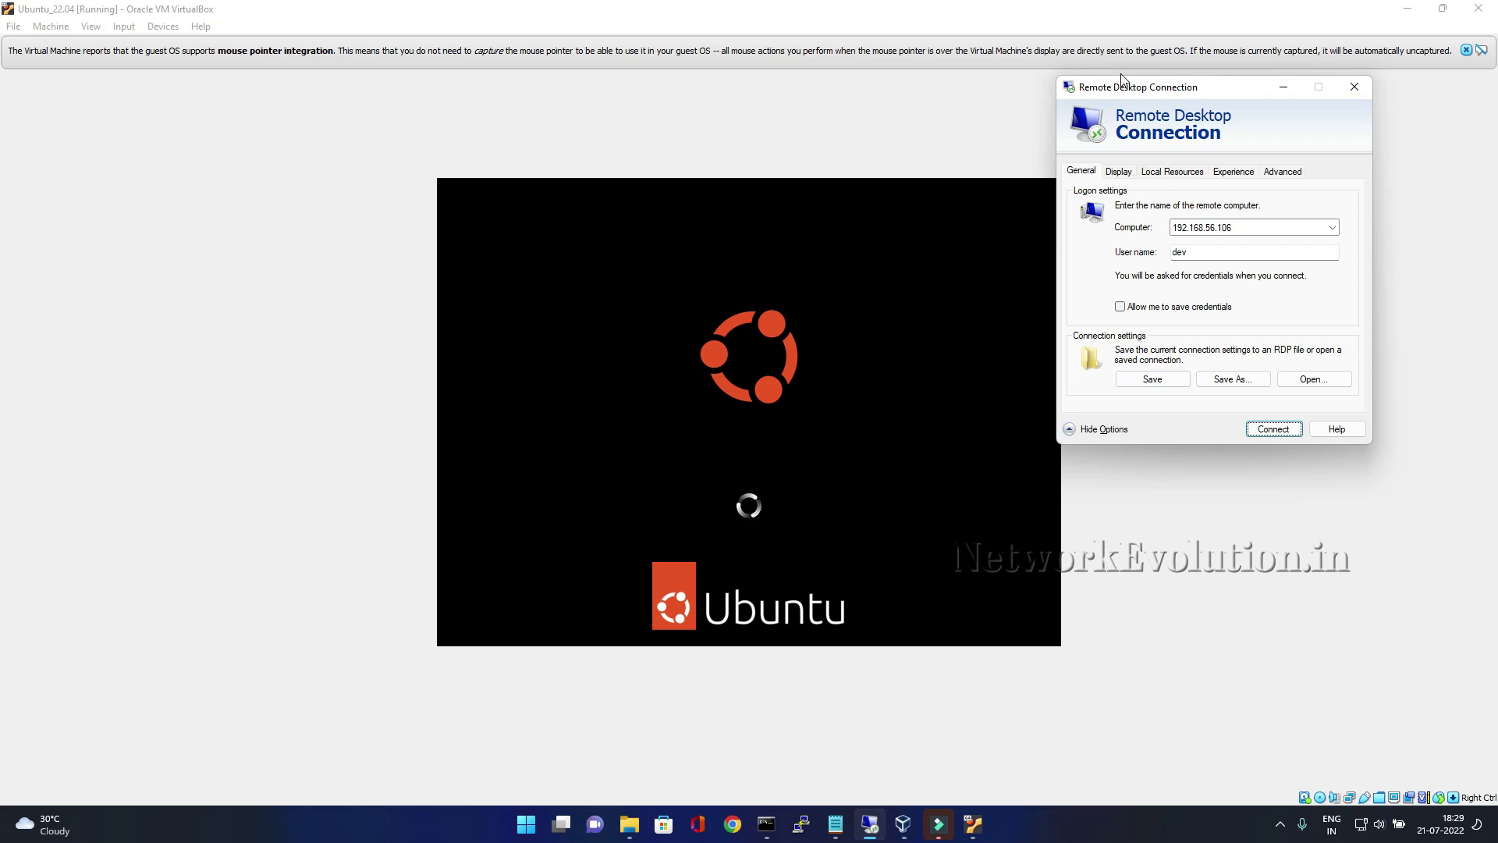
pyautogui.moveTo(1095, 93); pyautogui.dragTo(1141, 106)
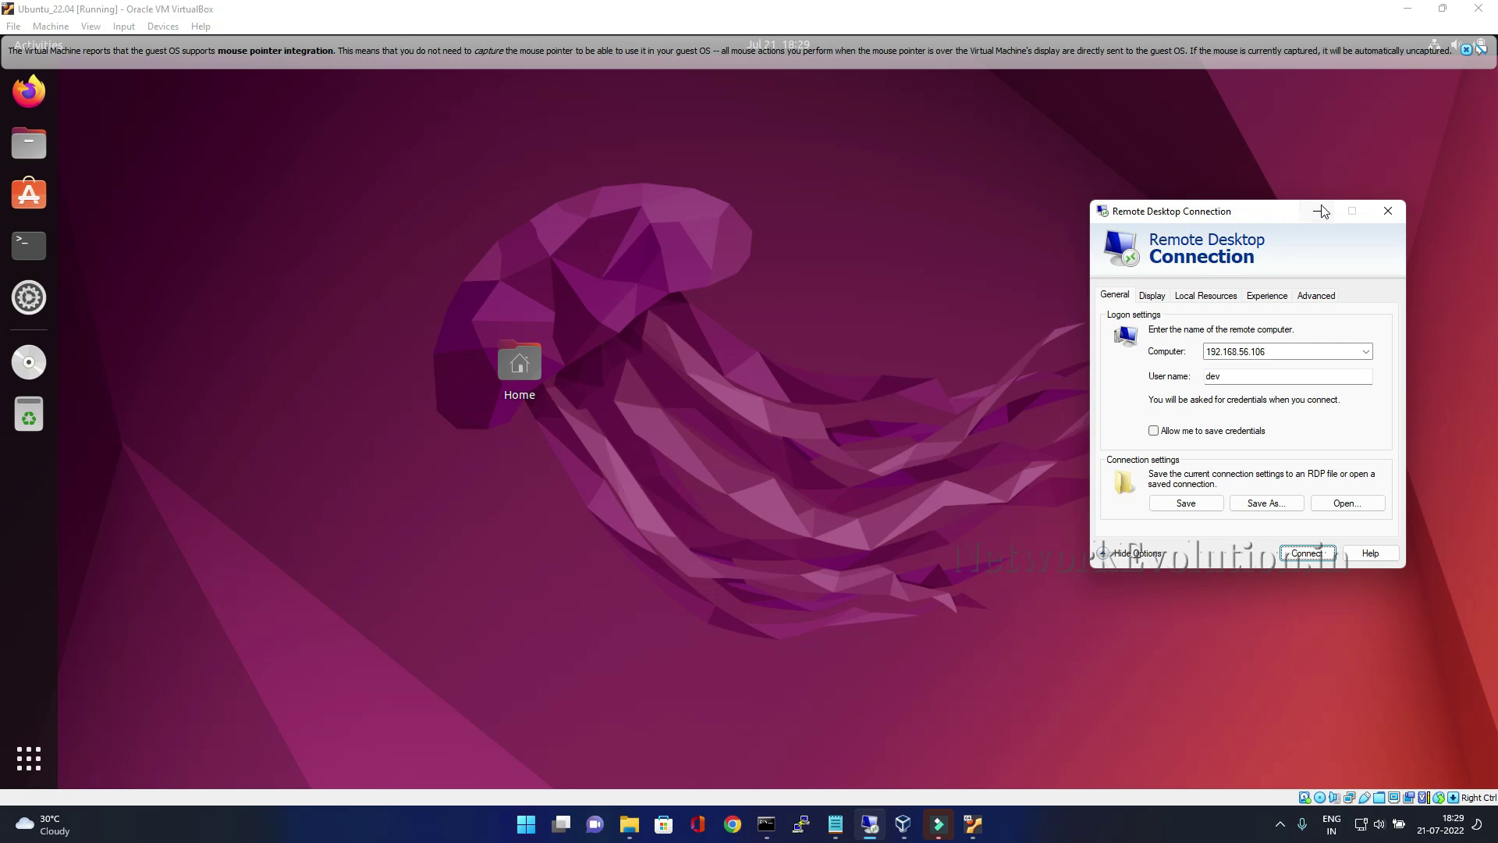
# Step: Minimize Remote Desktop Connection and launch GNS3 from Show Applications in the VM
pyautogui.click(1329, 99)
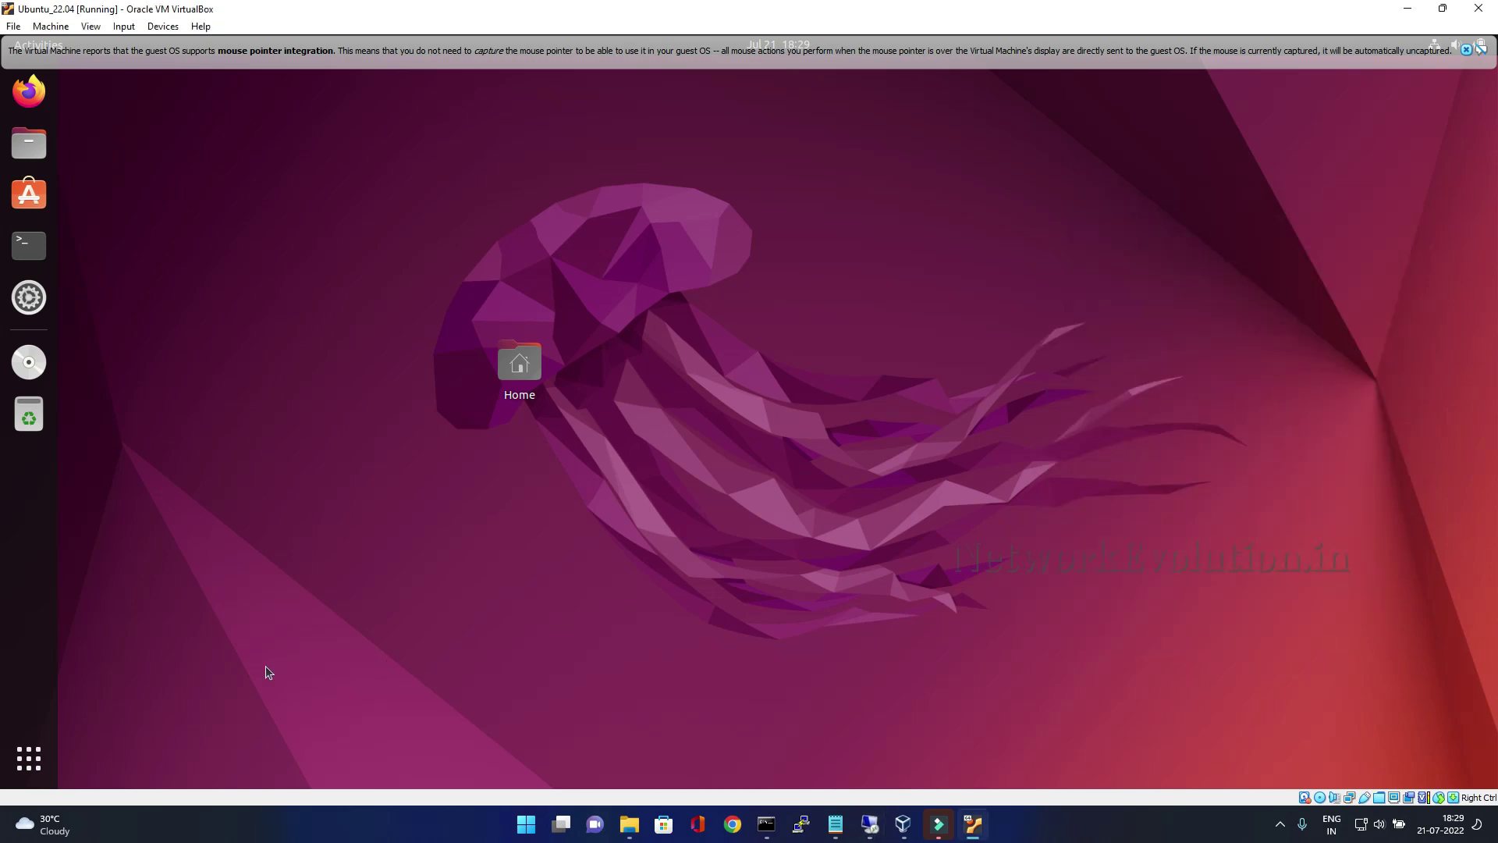
pyautogui.click(29, 757)
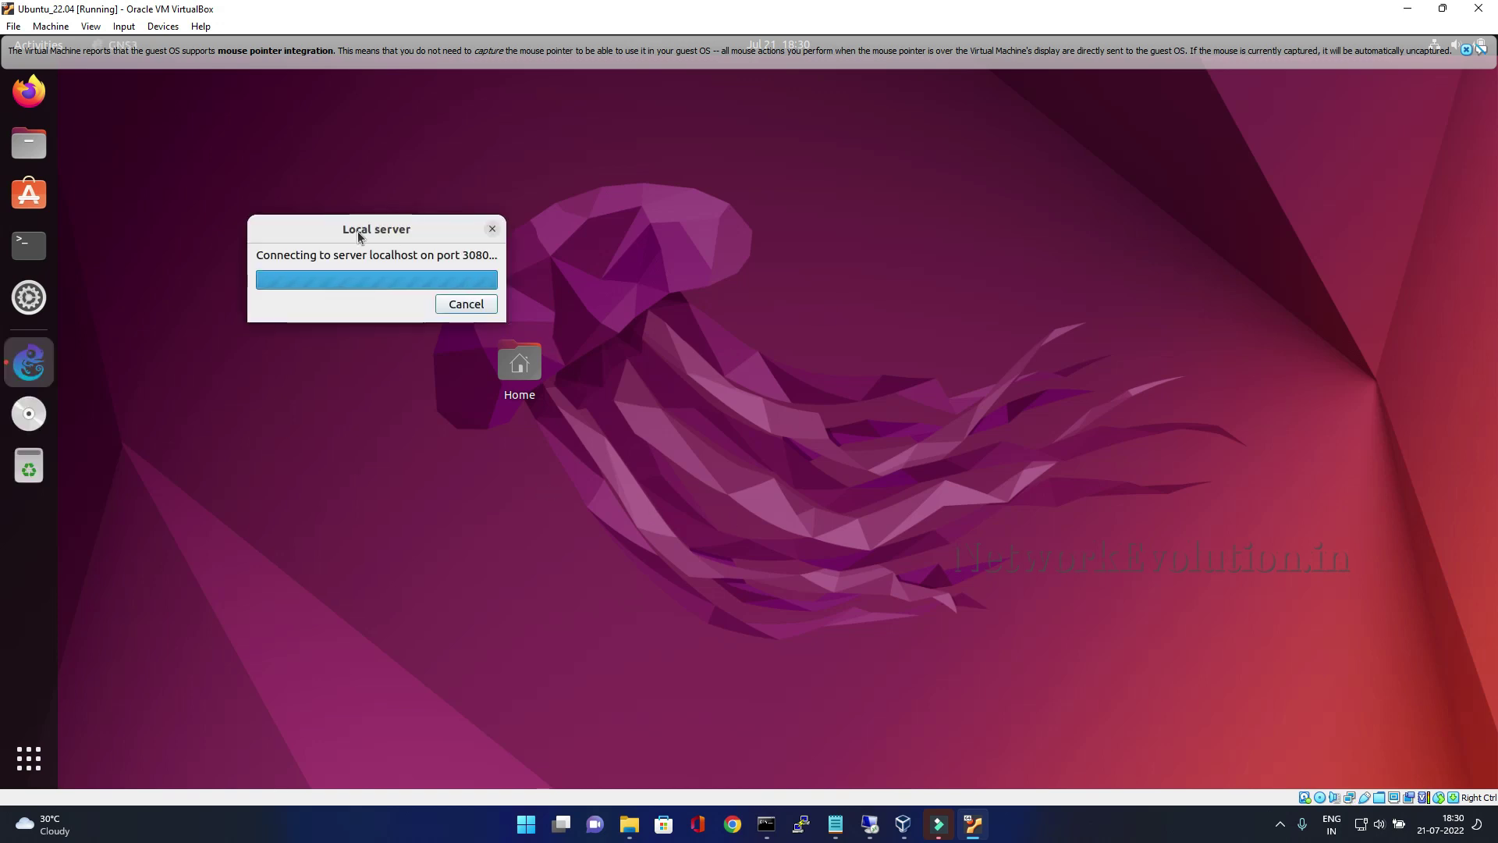
pyautogui.moveTo(358, 238); pyautogui.dragTo(743, 273)
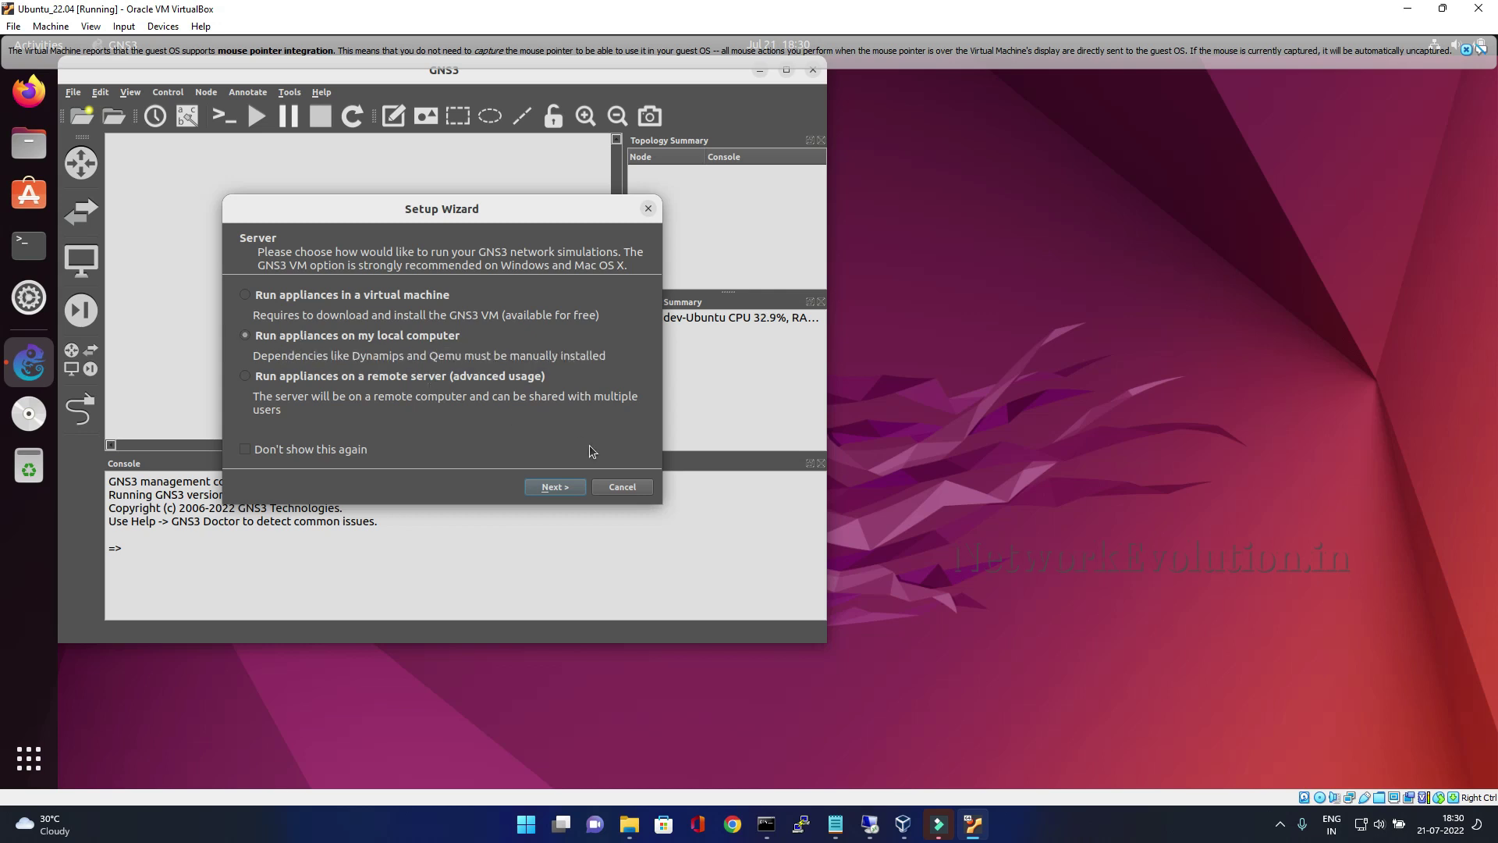
# Step: Complete the Setup Wizard to run appliances locally via /usr/bin/gns3server on localhost port 3080
pyautogui.click(555, 487)
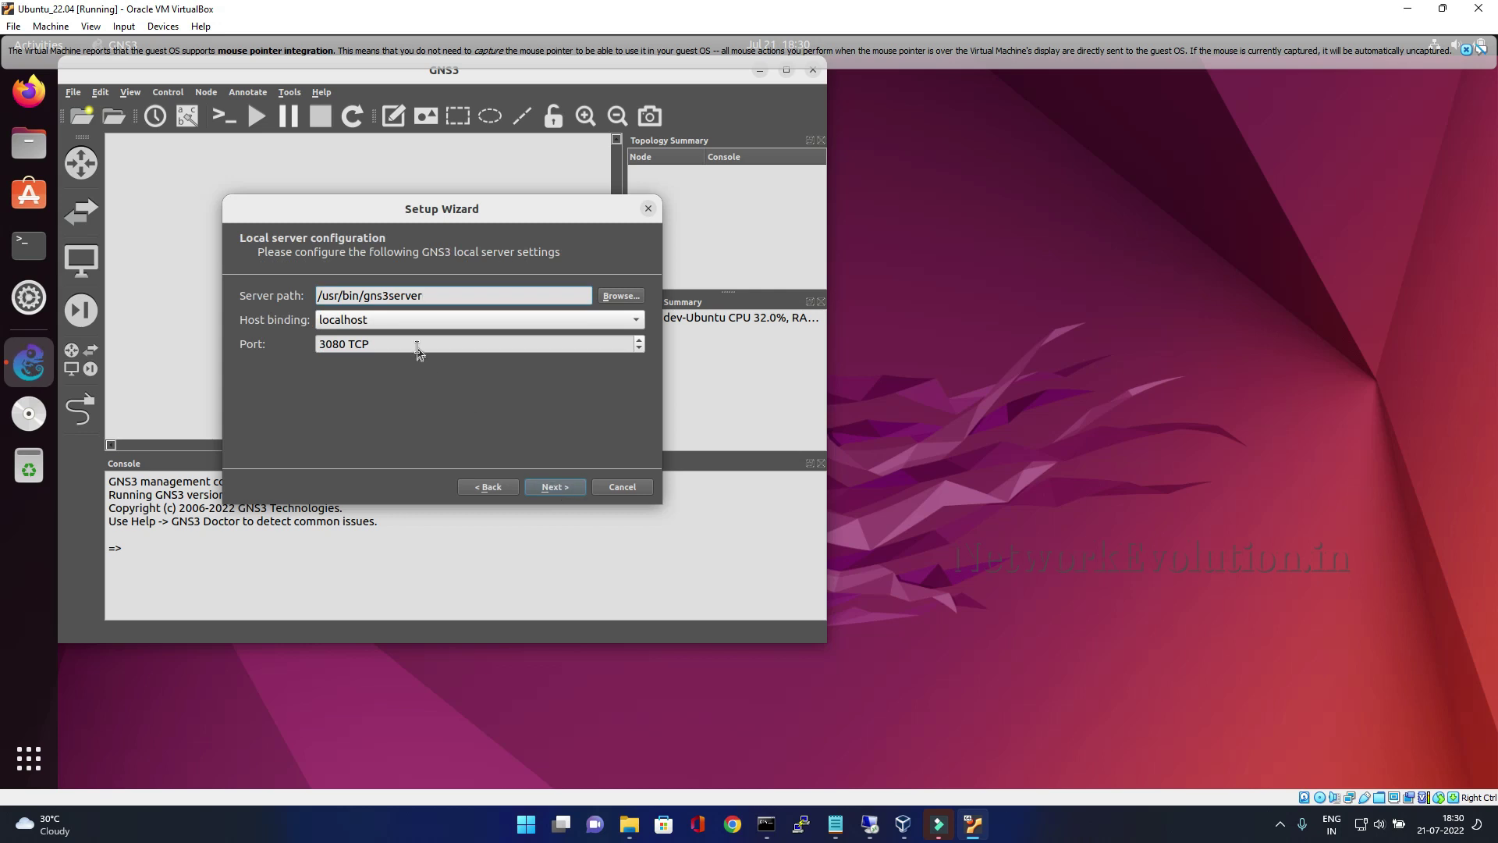
pyautogui.click(559, 488)
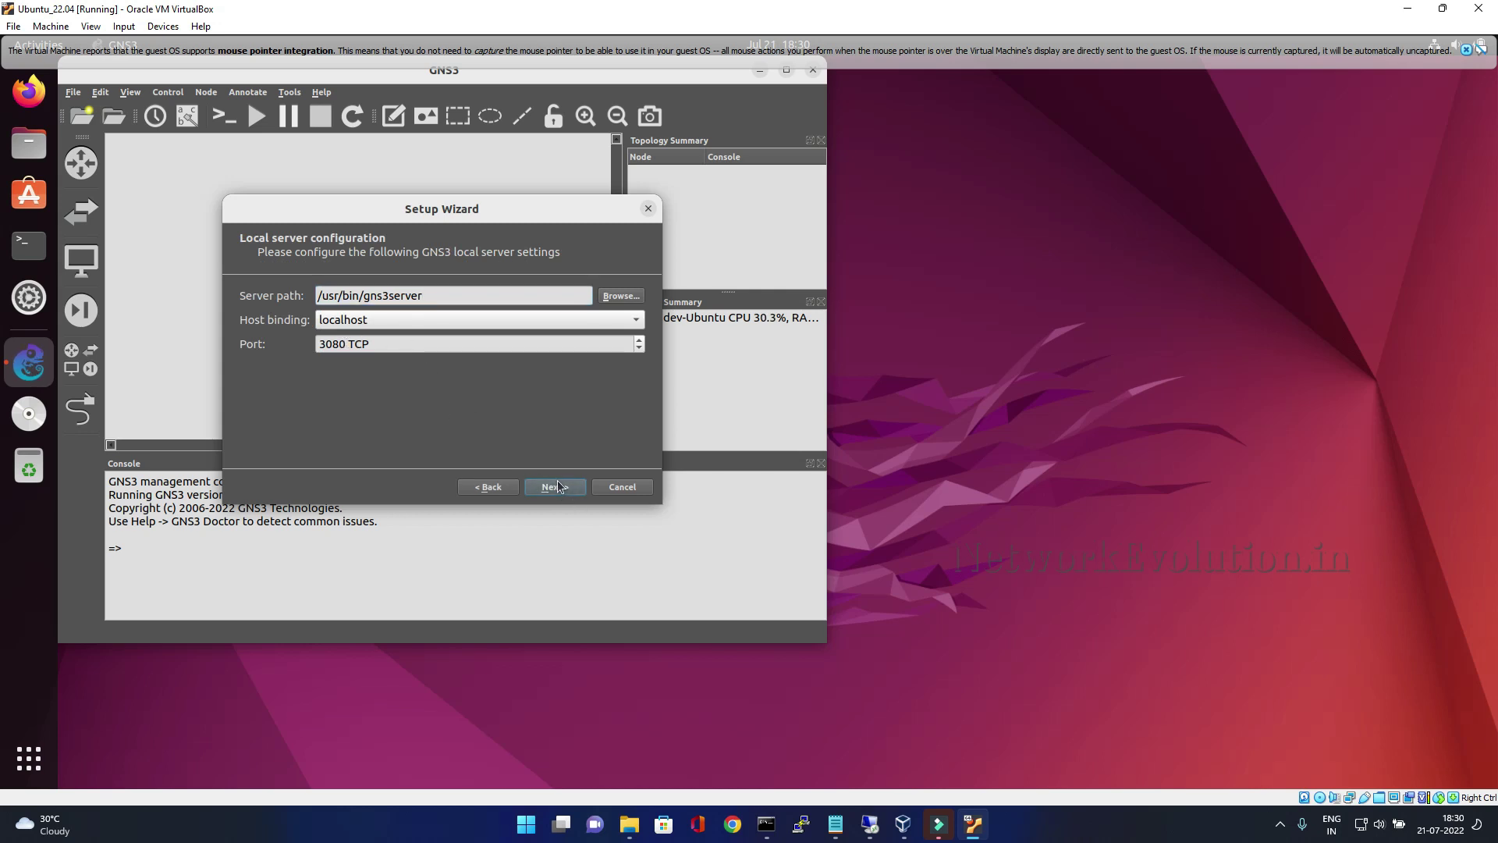
pyautogui.click(561, 488)
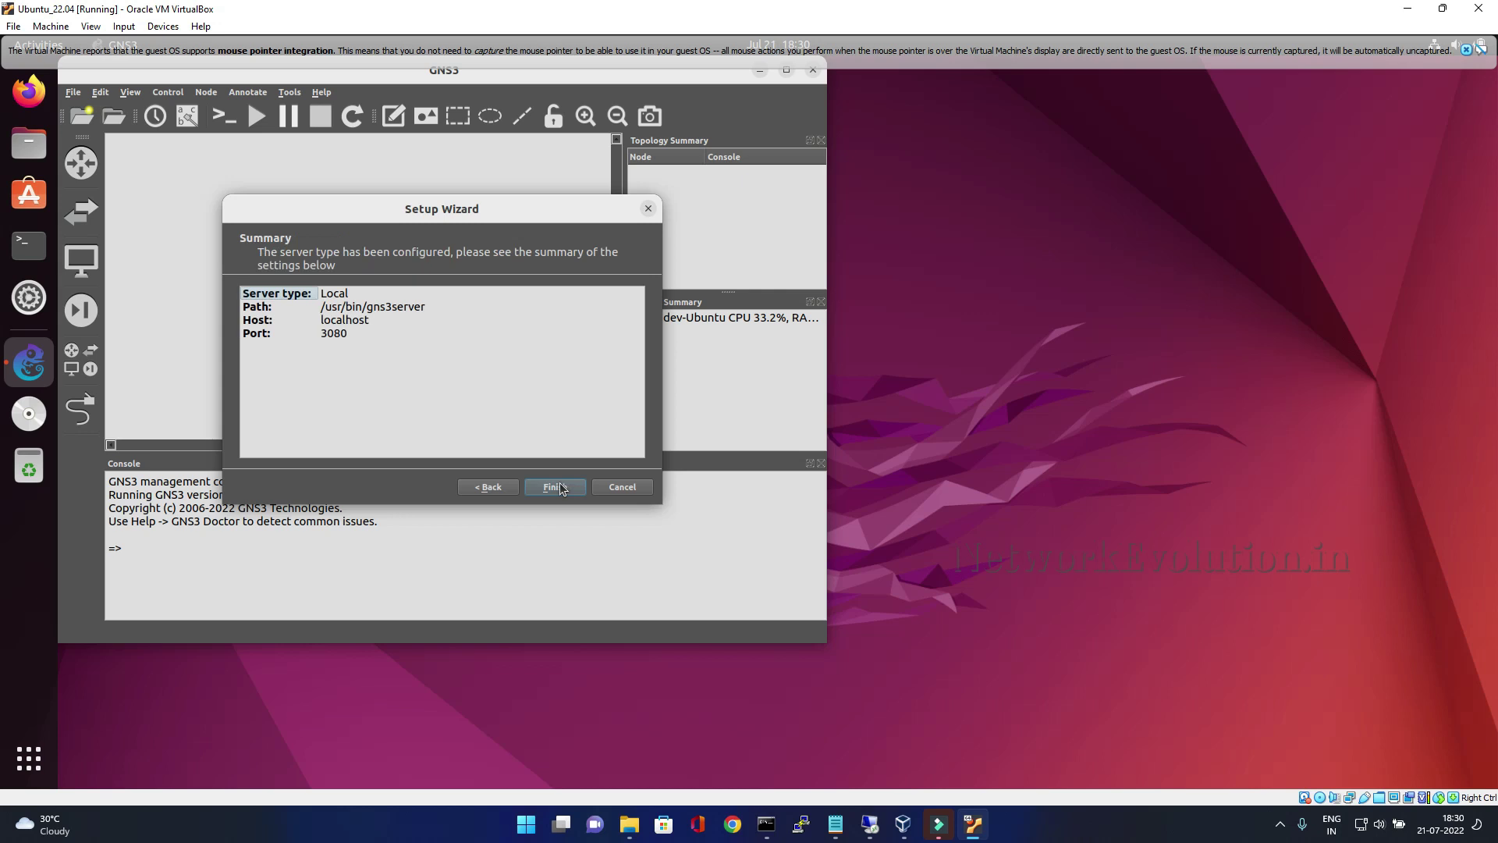
pyautogui.click(555, 487)
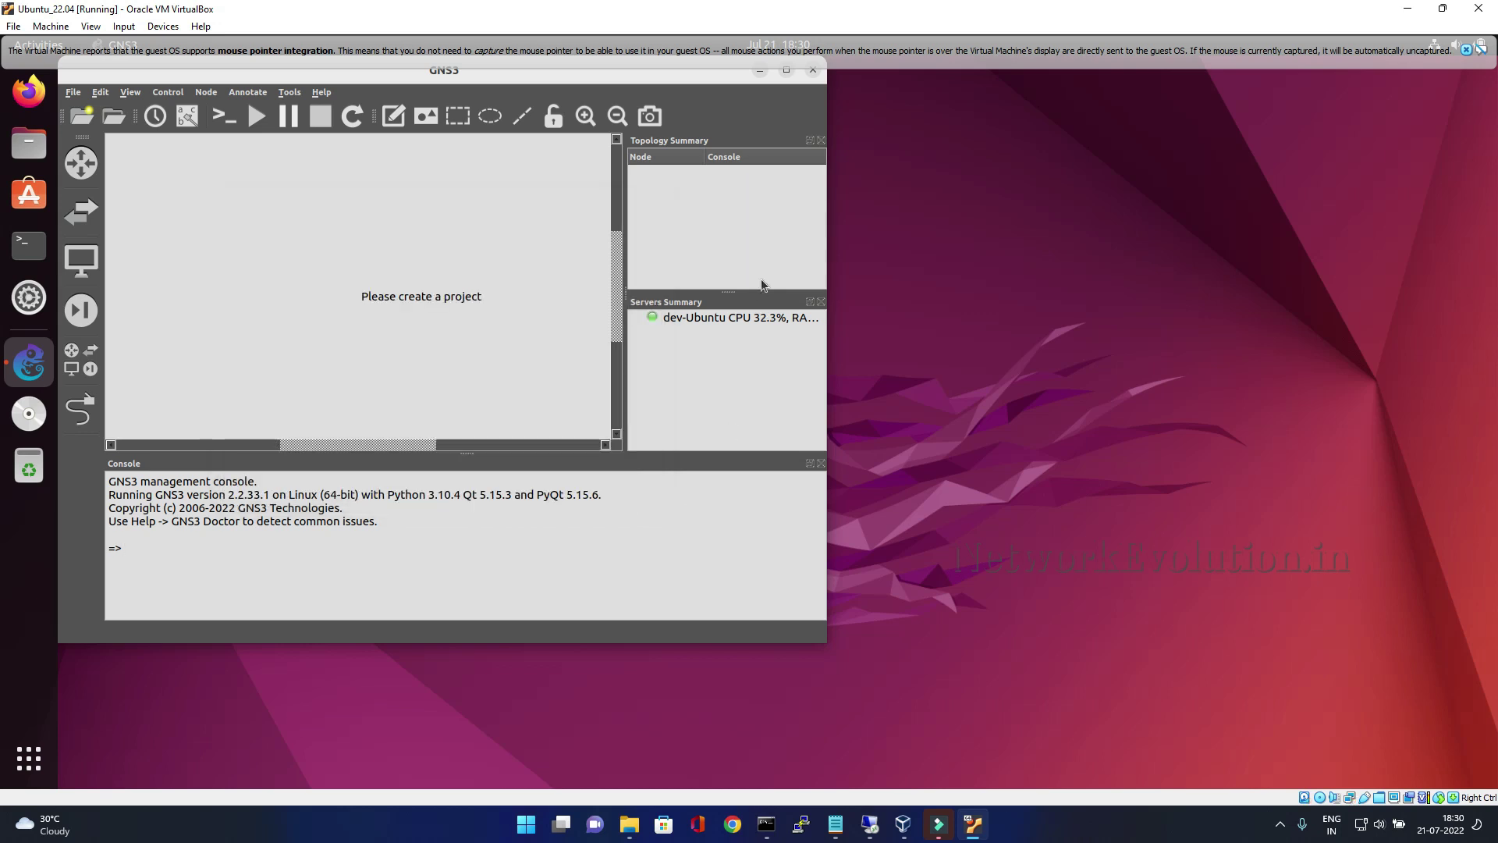
# Step: Maximize GNS3, widen the summary panels and select the local server entry
pyautogui.click(786, 71)
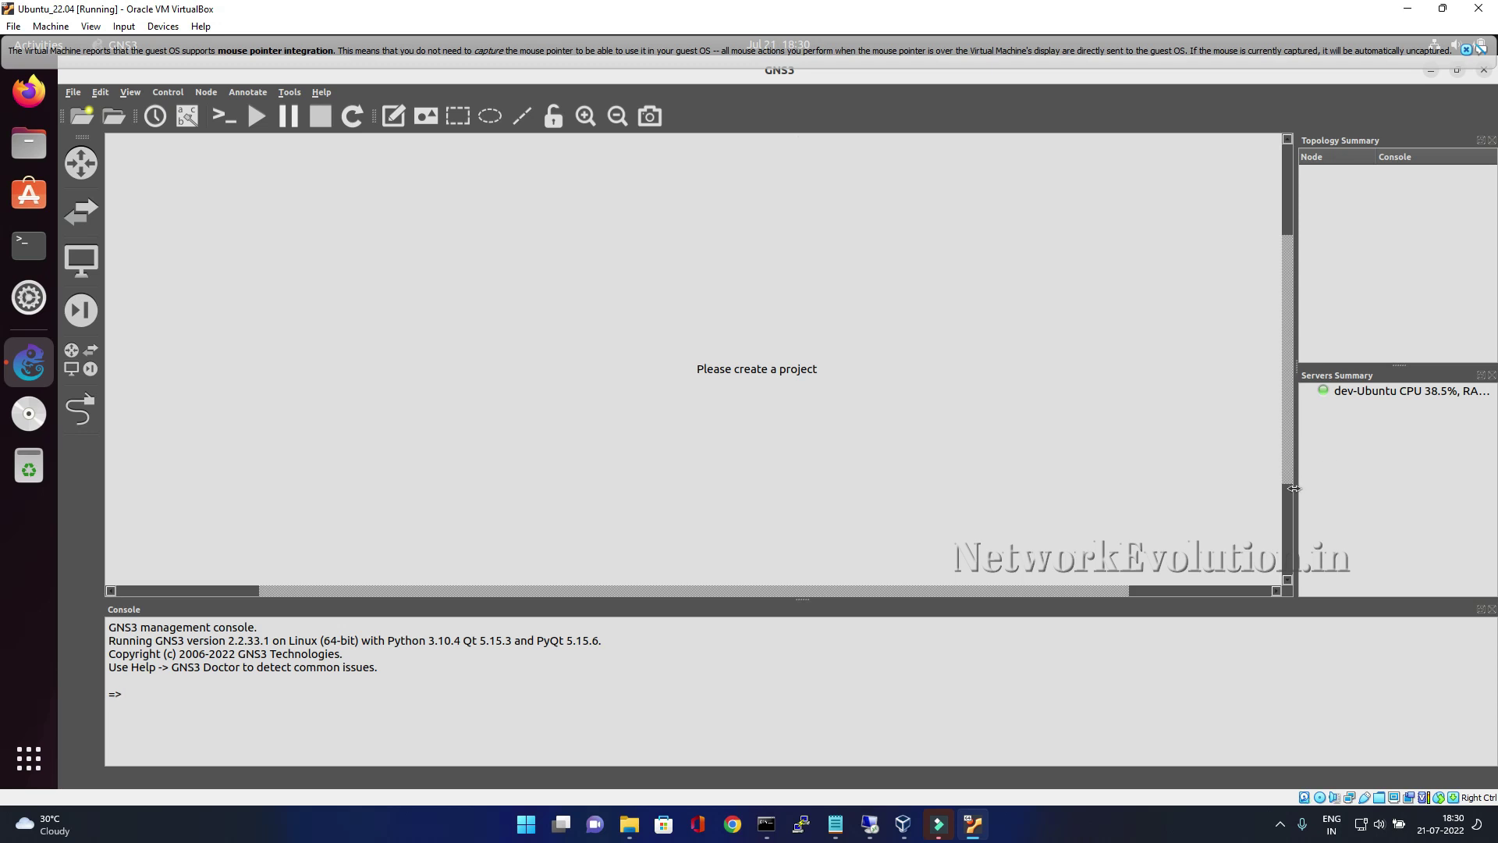
pyautogui.moveTo(1295, 489); pyautogui.dragTo(1152, 490)
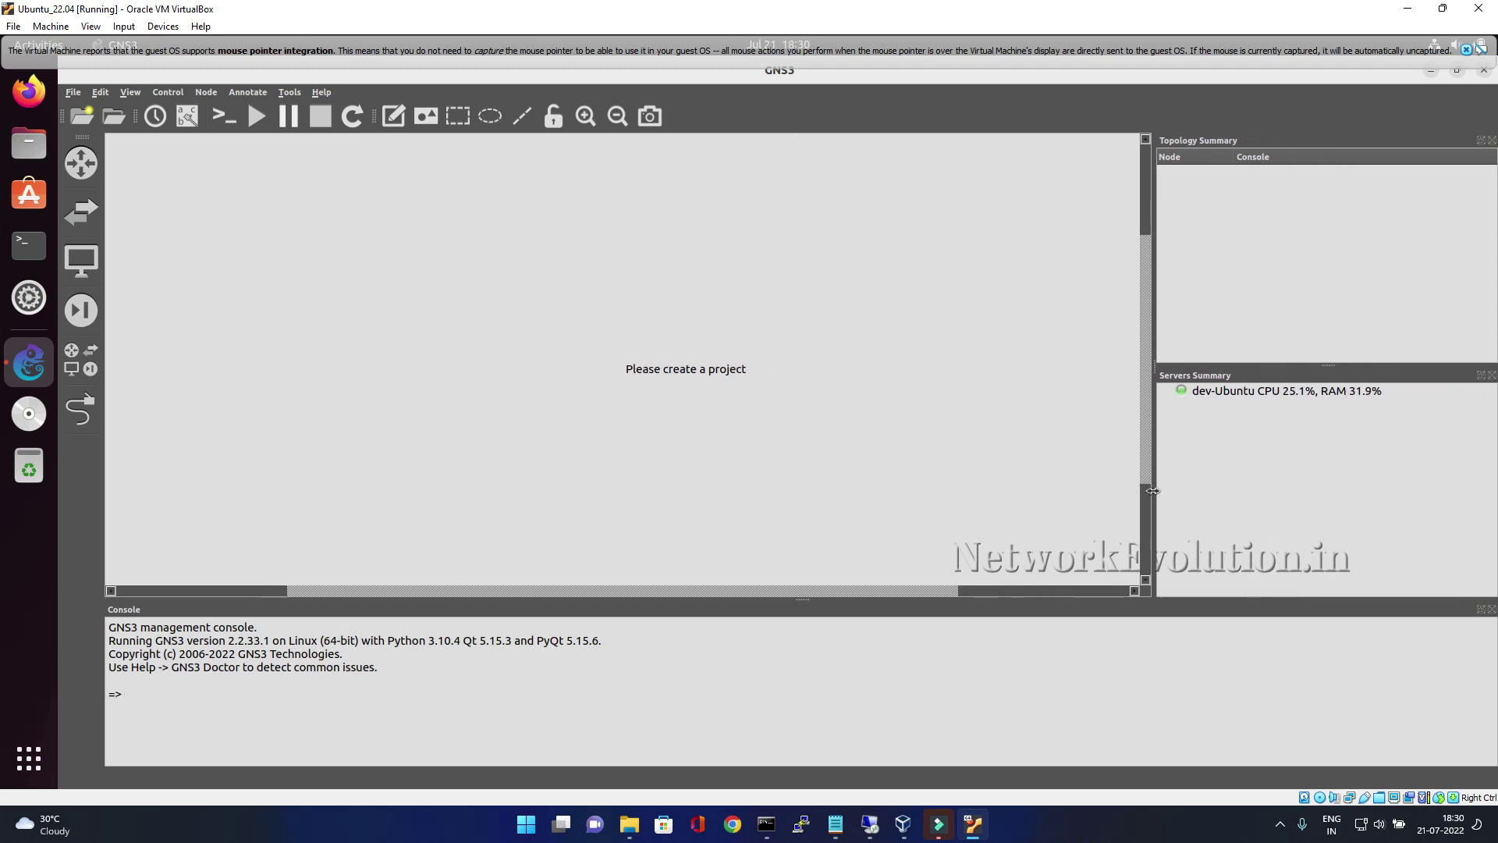
pyautogui.click(1252, 391)
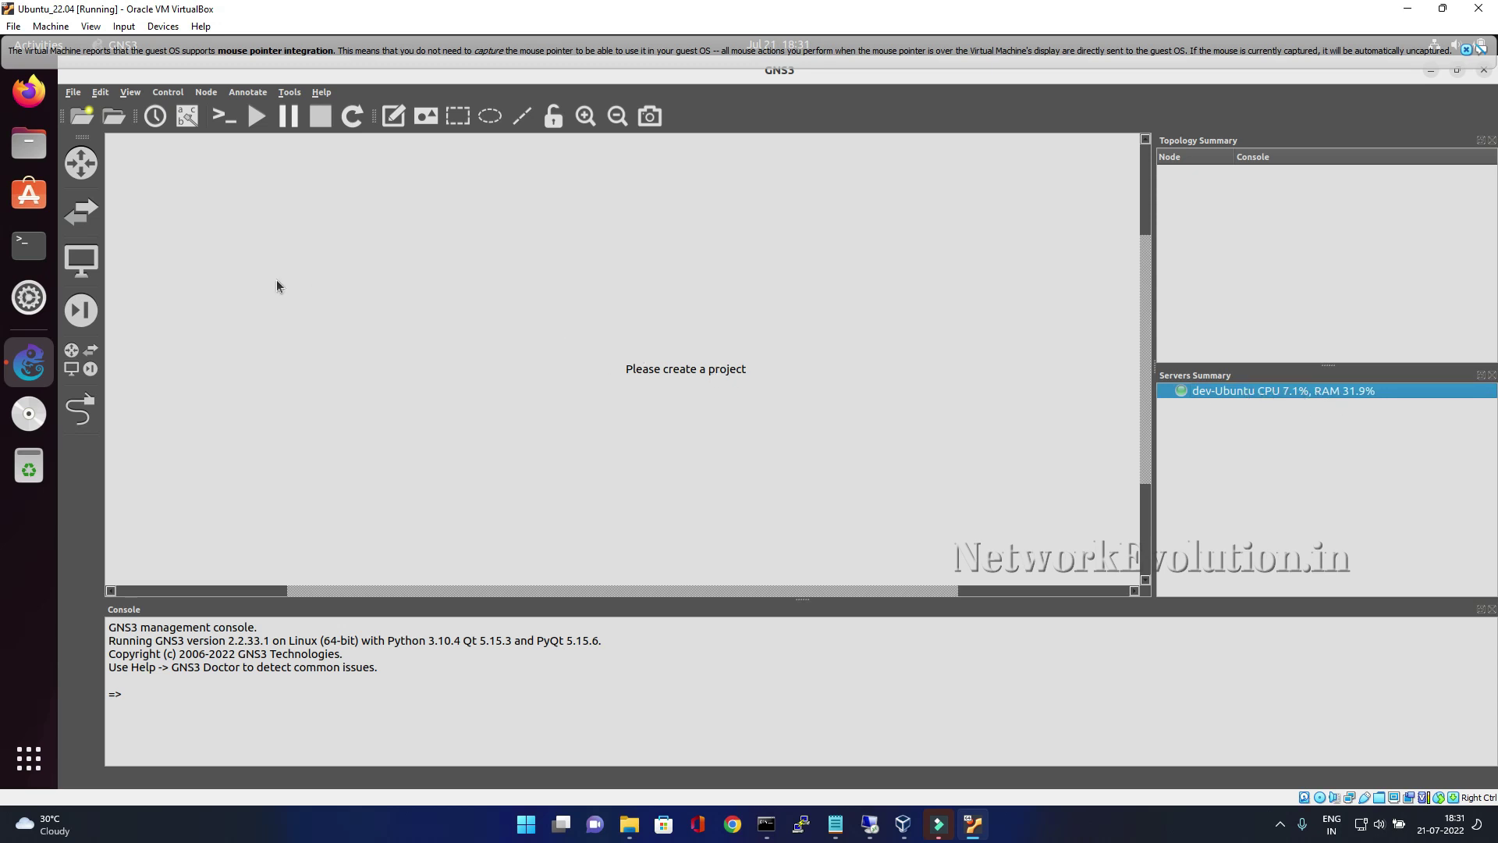
# Step: Create a new blank project named Local_Device
pyautogui.click(76, 94)
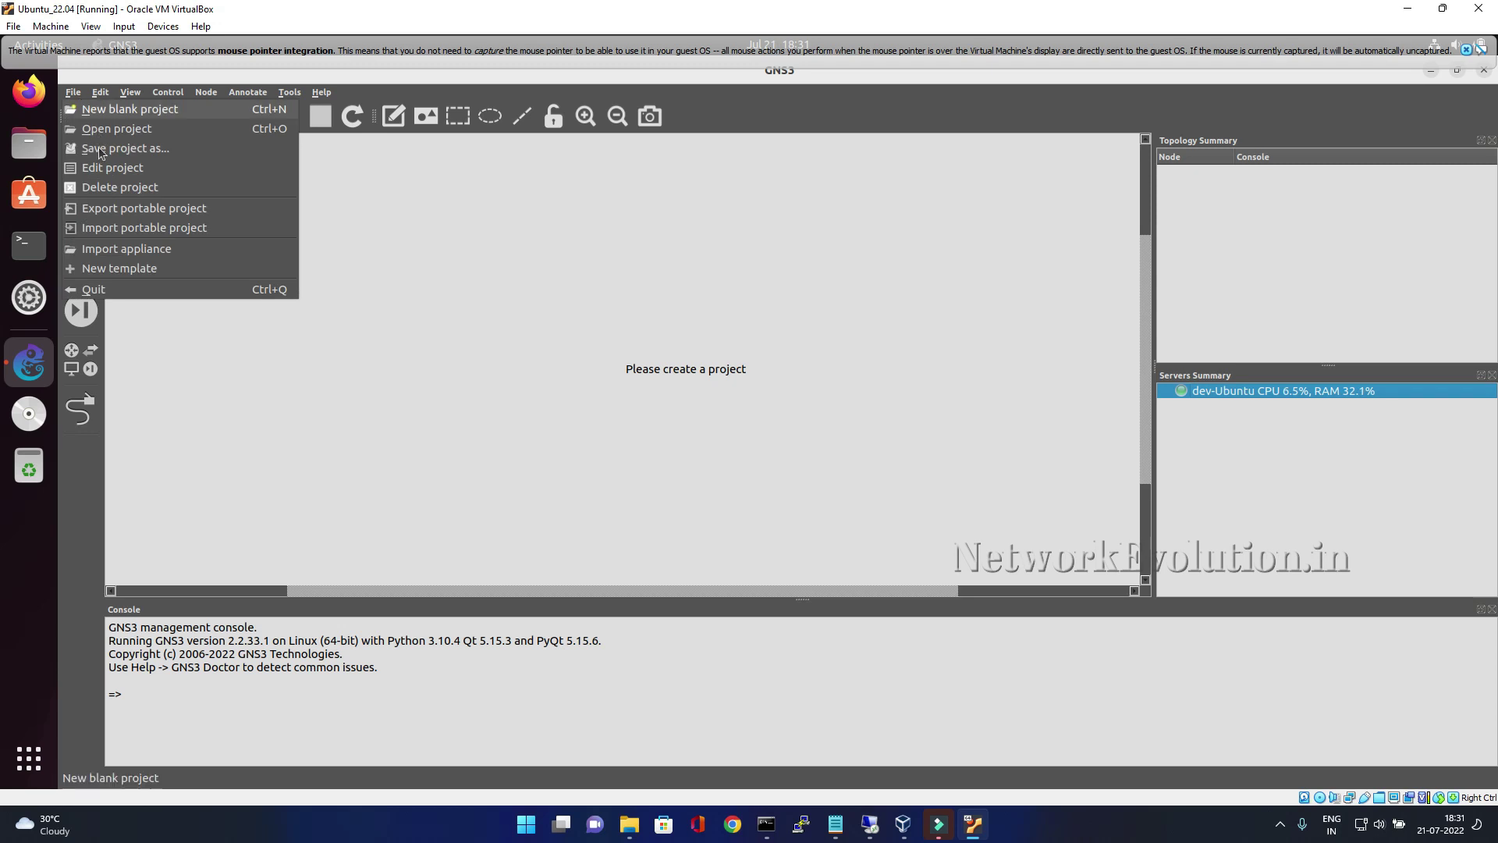
pyautogui.click(143, 110)
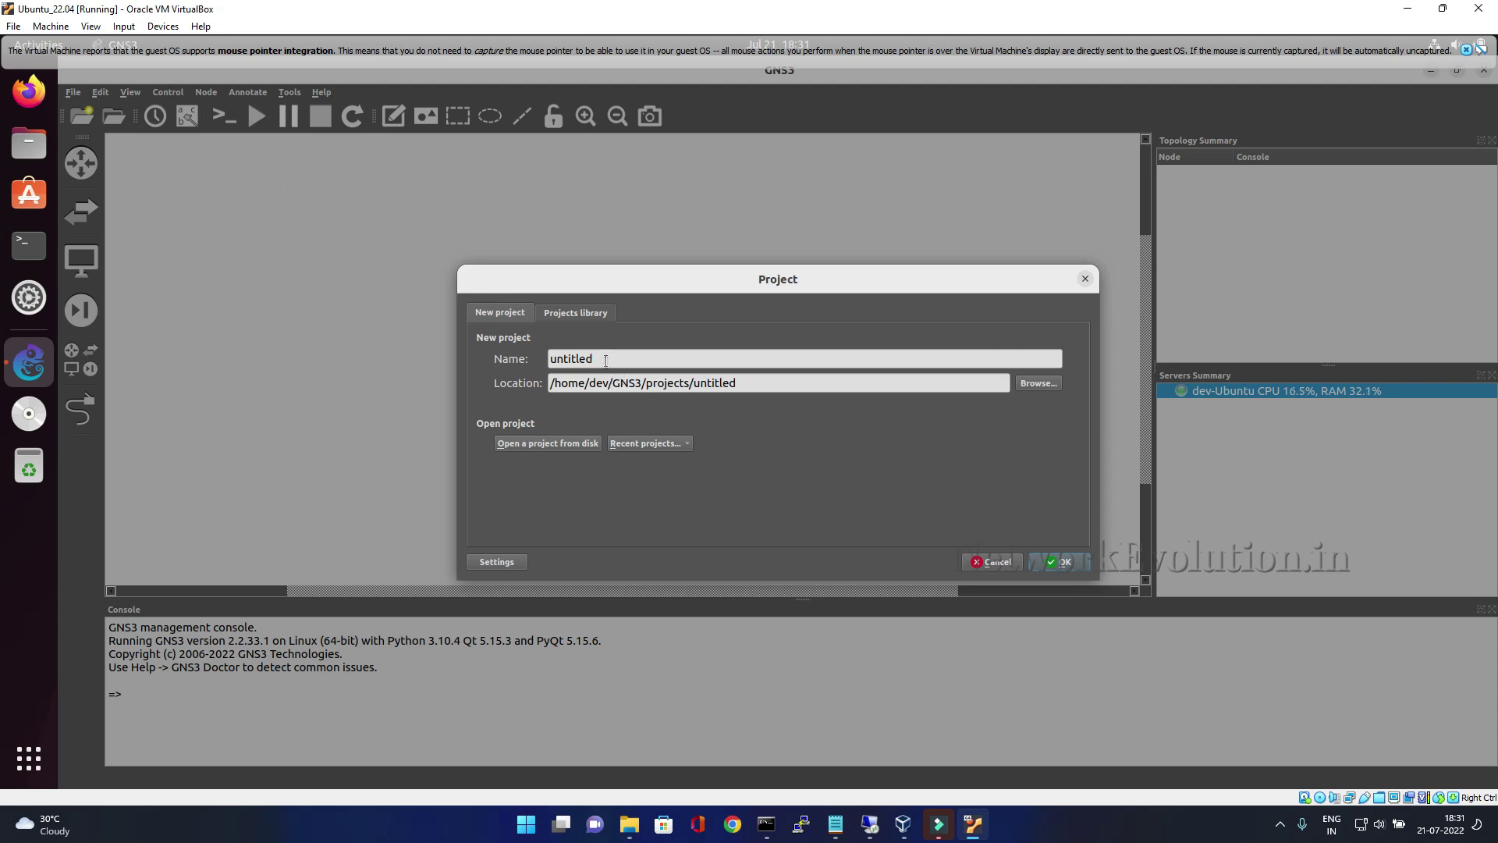
pyautogui.moveTo(606, 361); pyautogui.dragTo(516, 348)
pyautogui.write('Local_Dev')
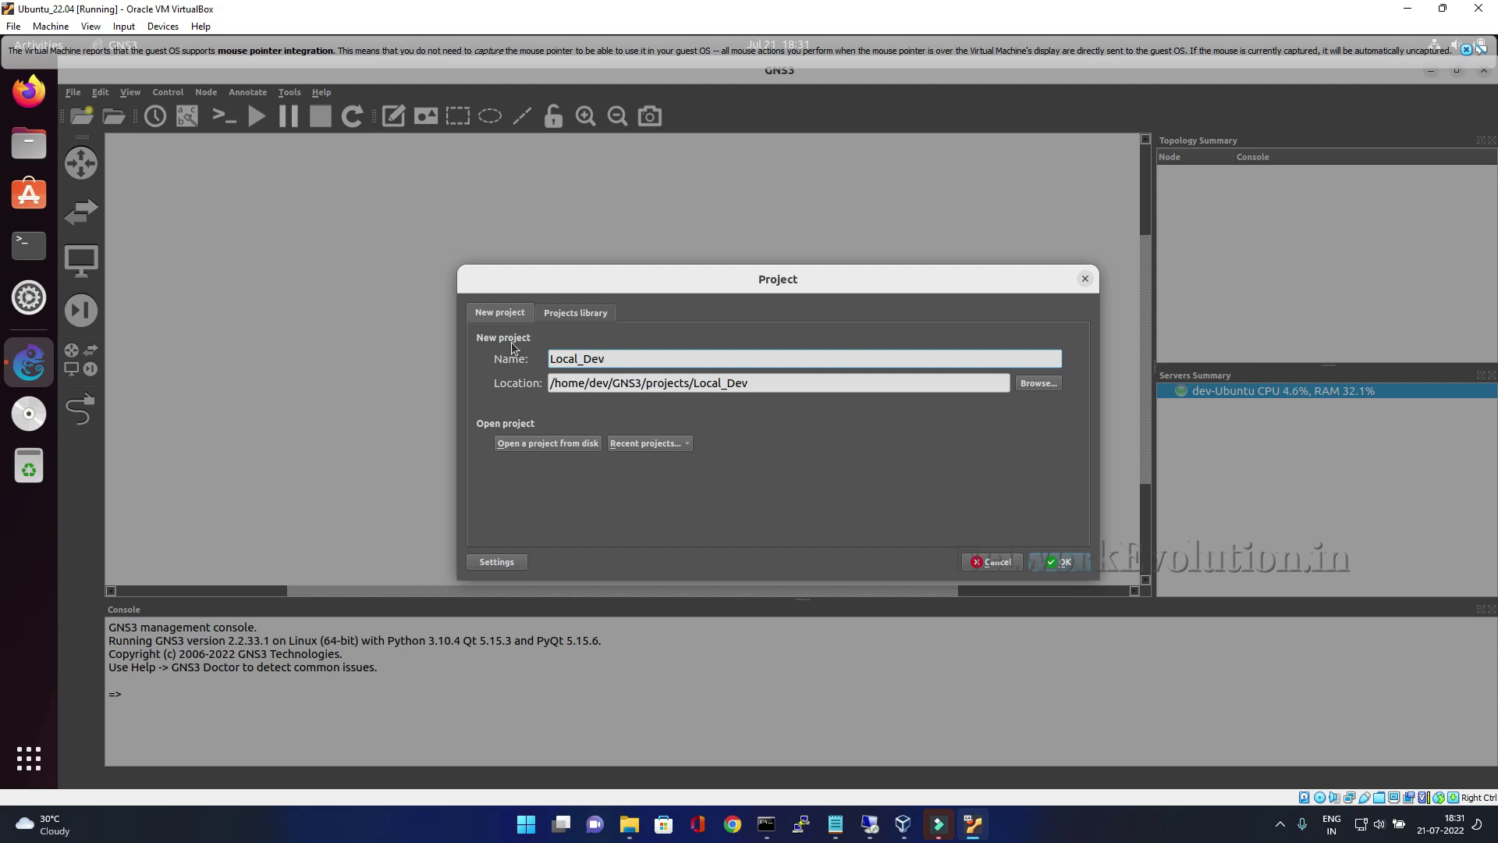
pyautogui.write('ice')
pyautogui.click(1068, 561)
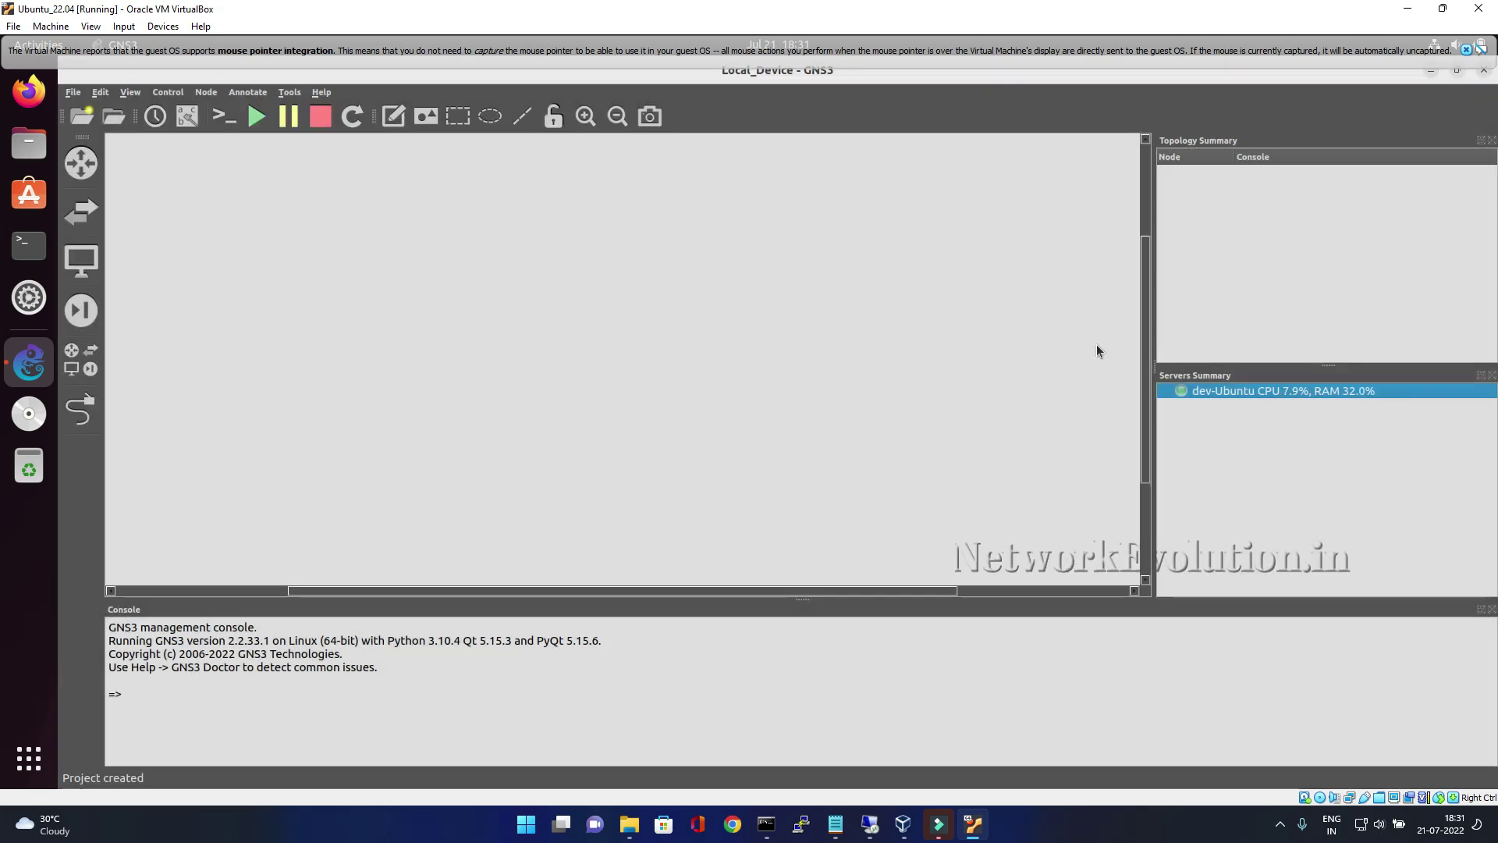
pyautogui.moveTo(1145, 400); pyautogui.dragTo(1146, 366)
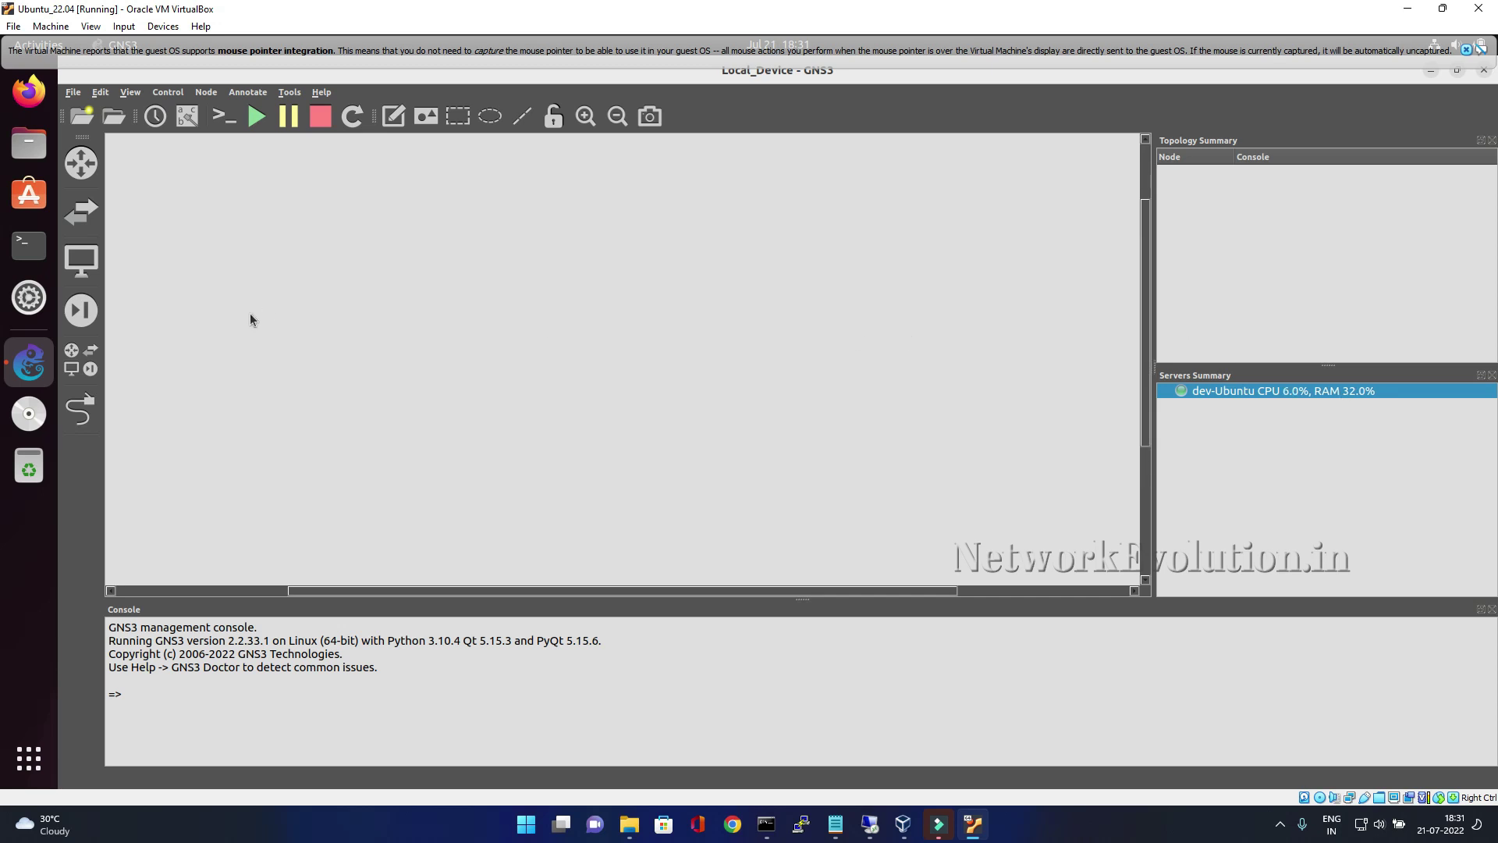
# Step: Place a Cloud node on the canvas and open Cloud1's configuration, selecting the enp0s8 interface
pyautogui.click(80, 347)
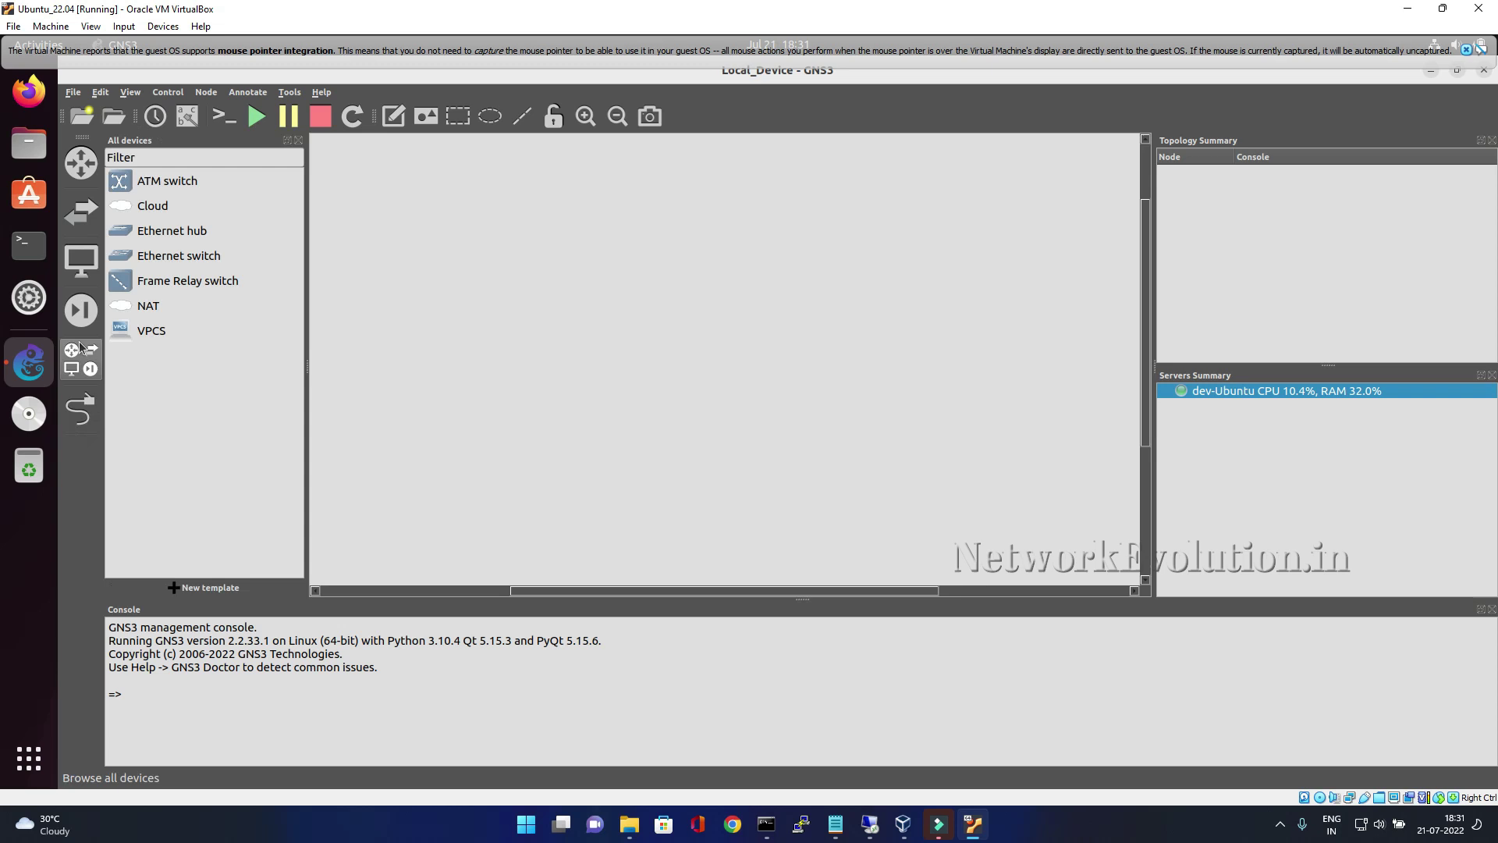
pyautogui.moveTo(170, 213); pyautogui.dragTo(668, 215)
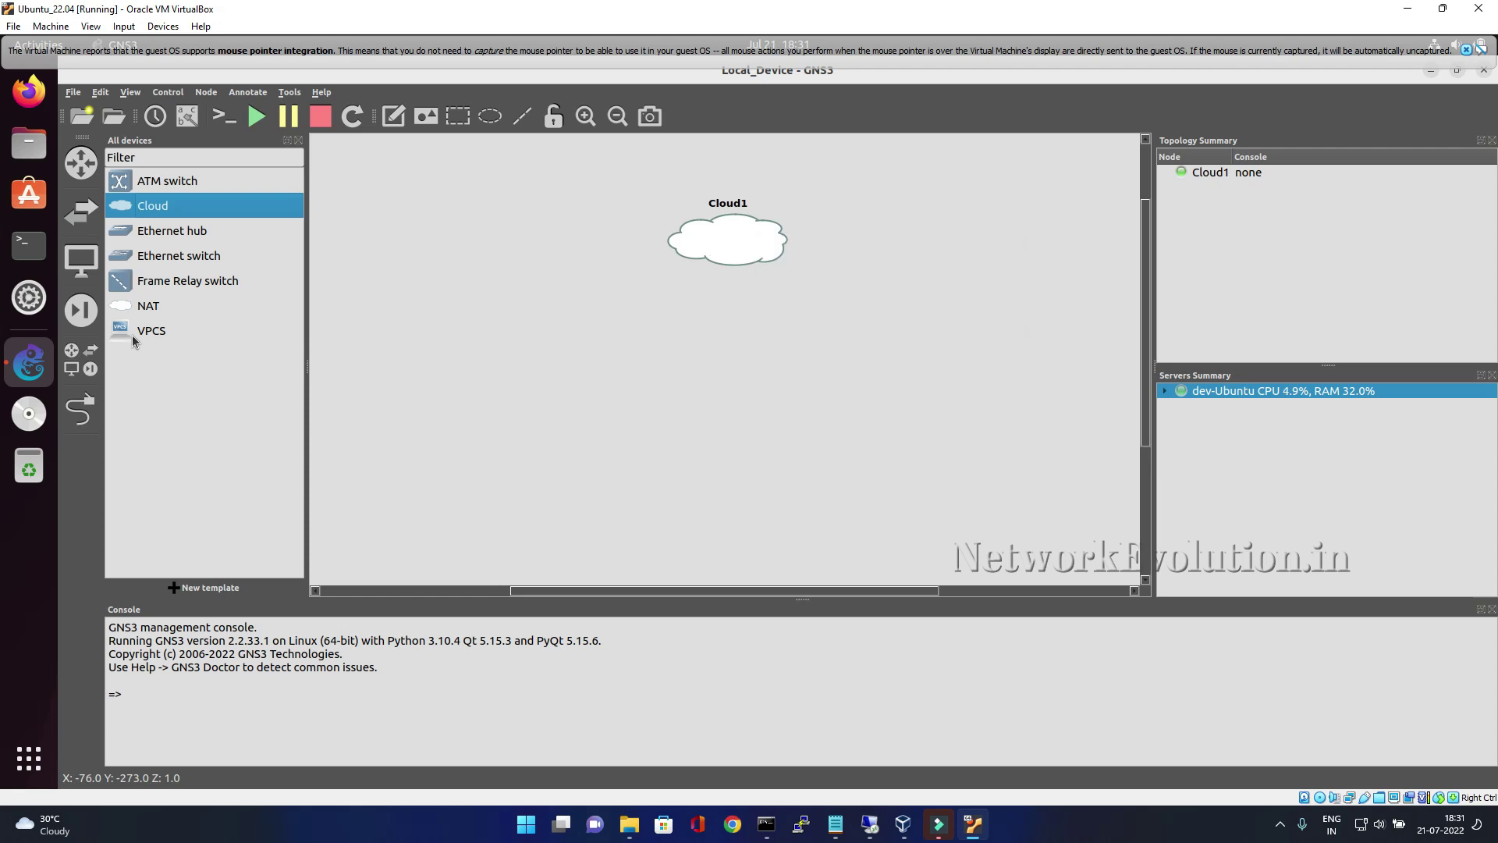
pyautogui.rightClick(721, 233)
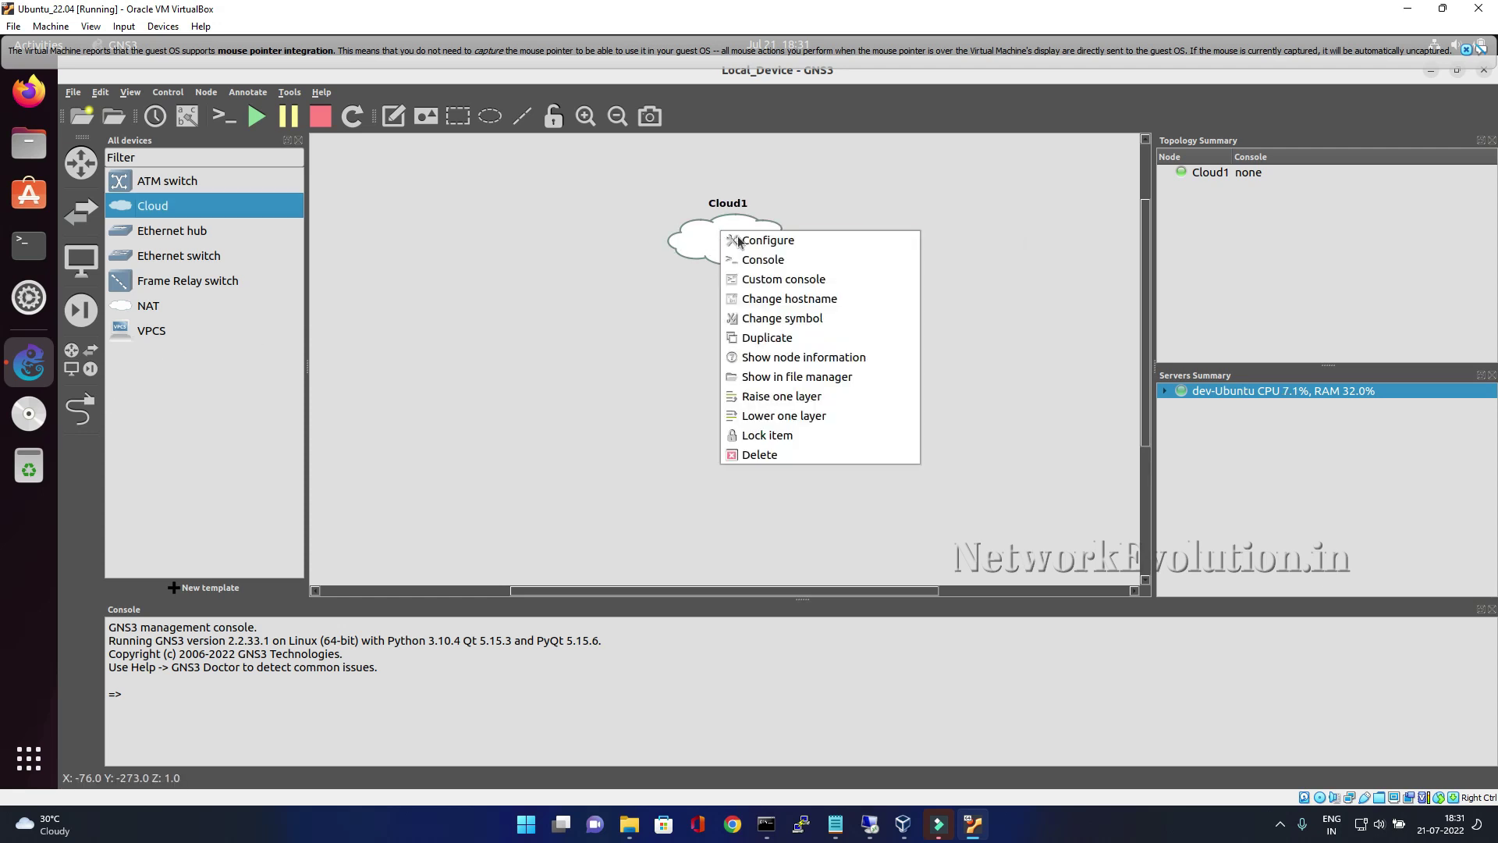
pyautogui.click(740, 242)
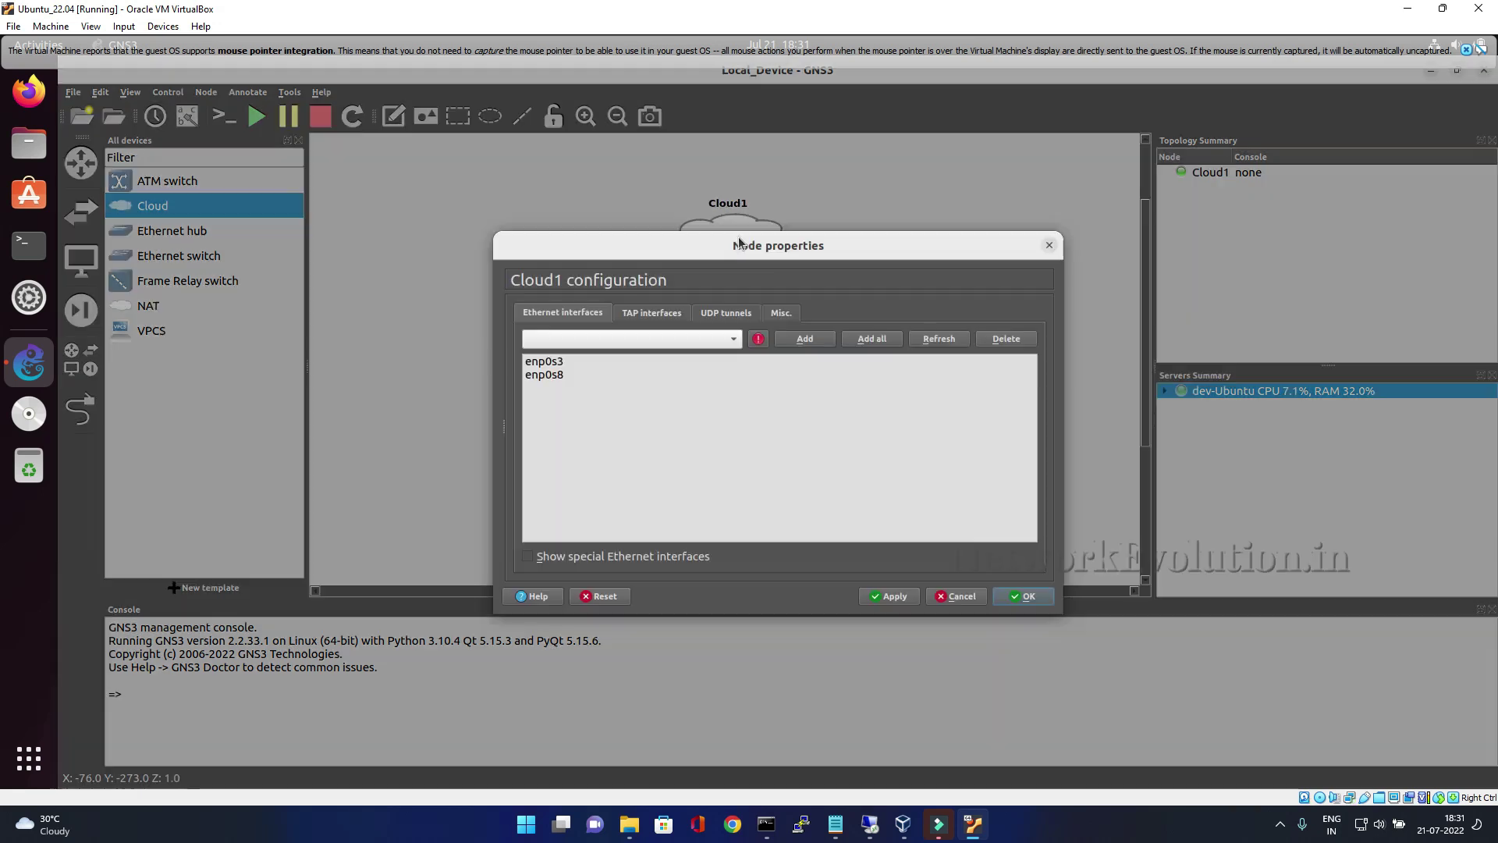
pyautogui.click(562, 378)
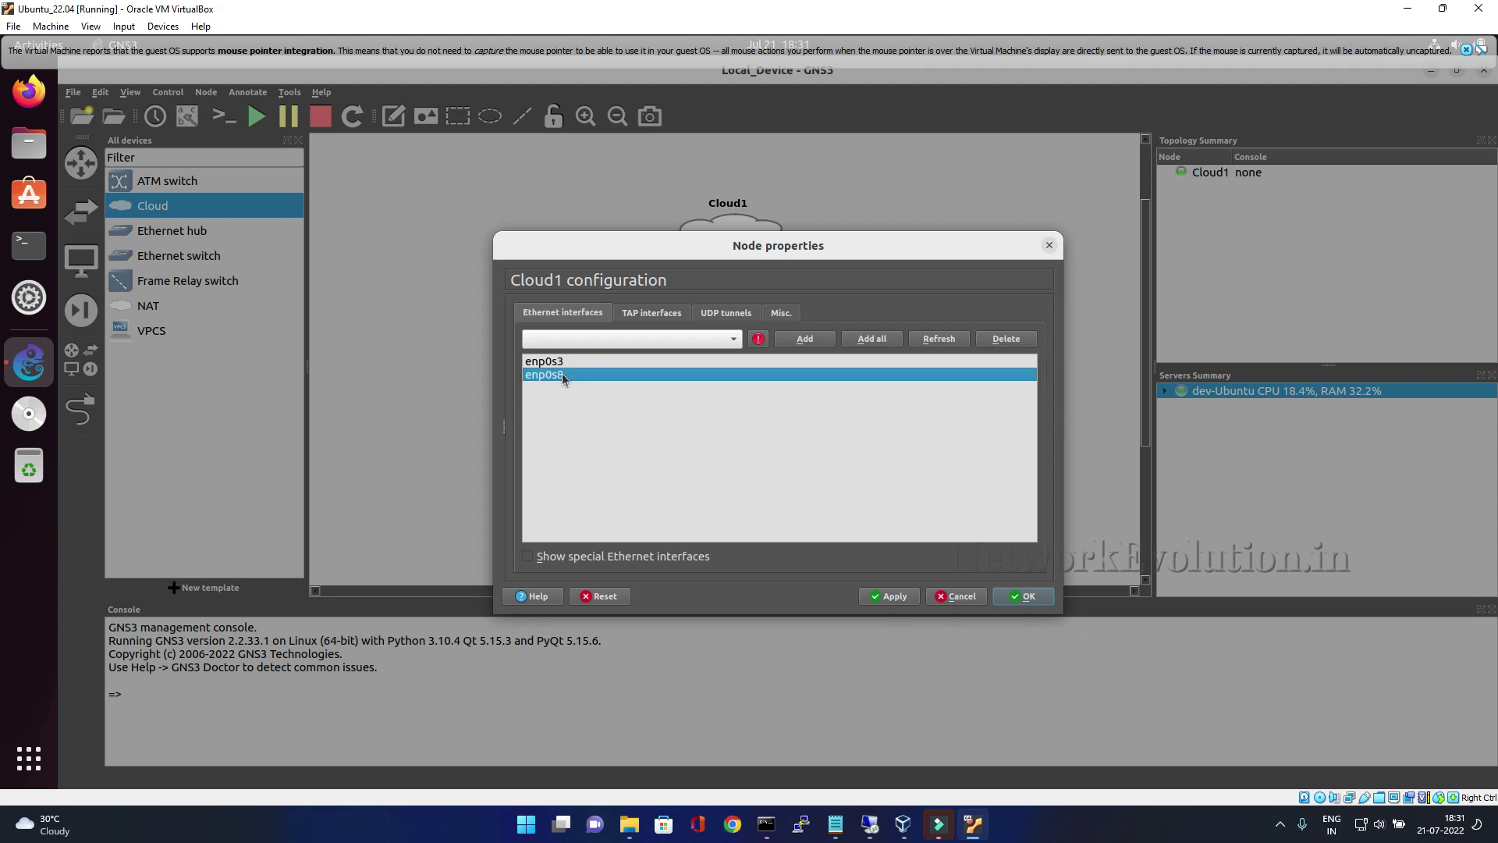
# Step: Close Cloud1's dialog, add VPCS node PC1, and link PC1 Ethernet0 to Cloud1 enp0s8
pyautogui.click(962, 597)
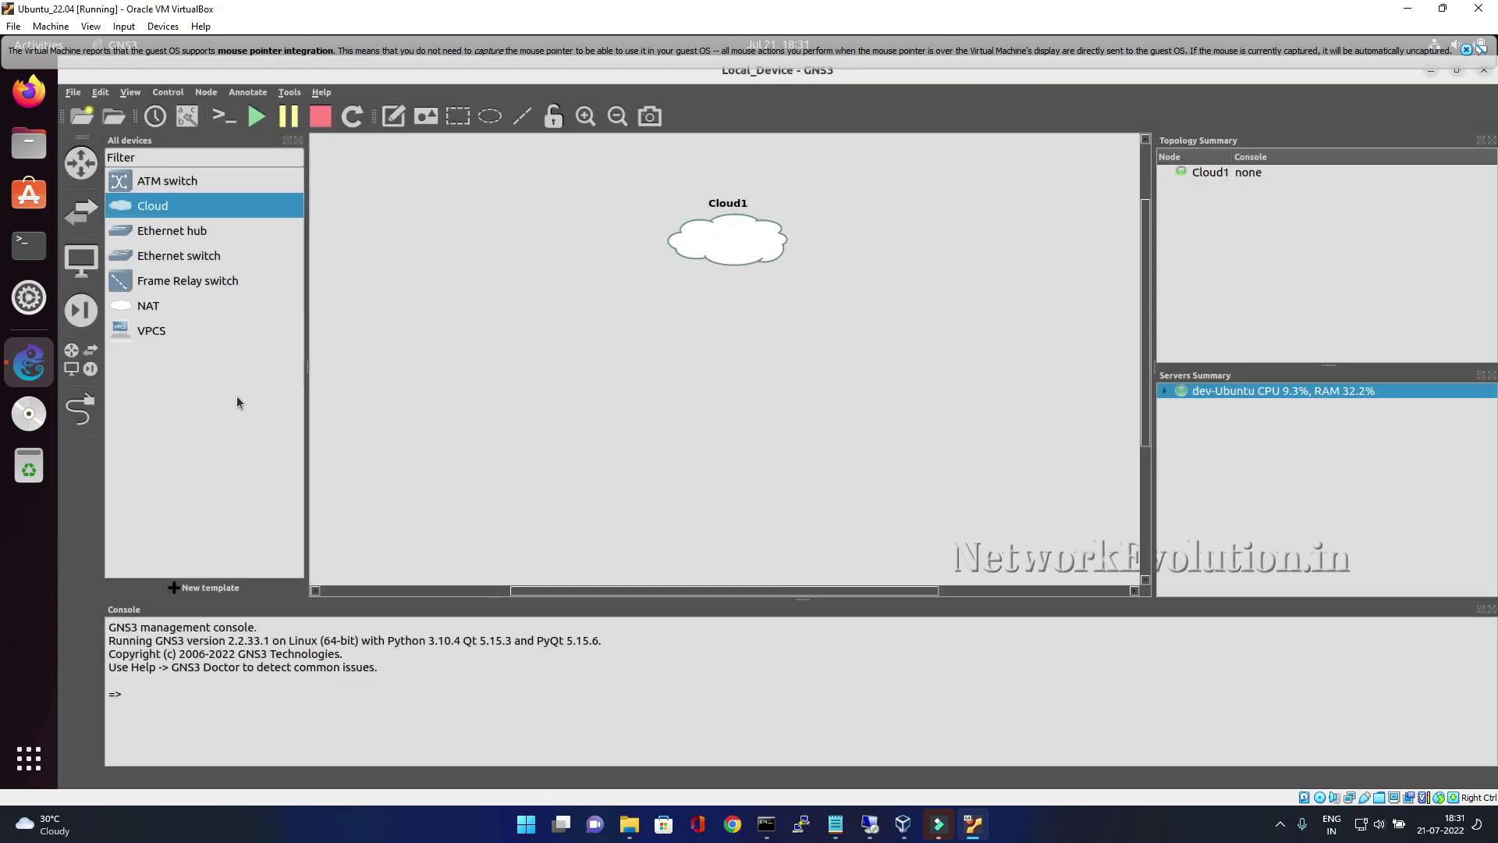
pyautogui.moveTo(161, 336); pyautogui.dragTo(679, 390)
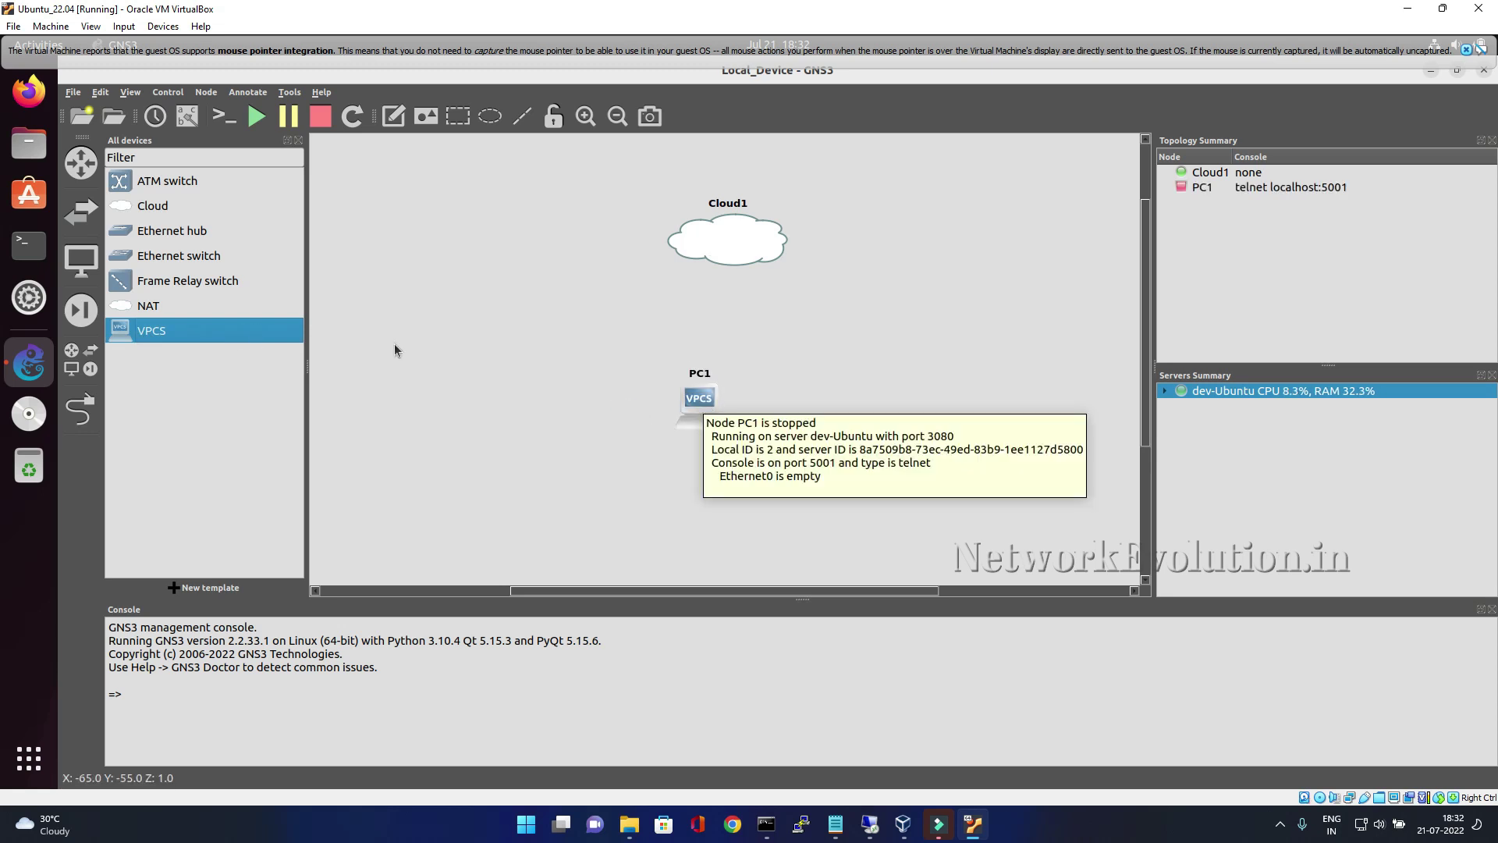
pyautogui.click(81, 409)
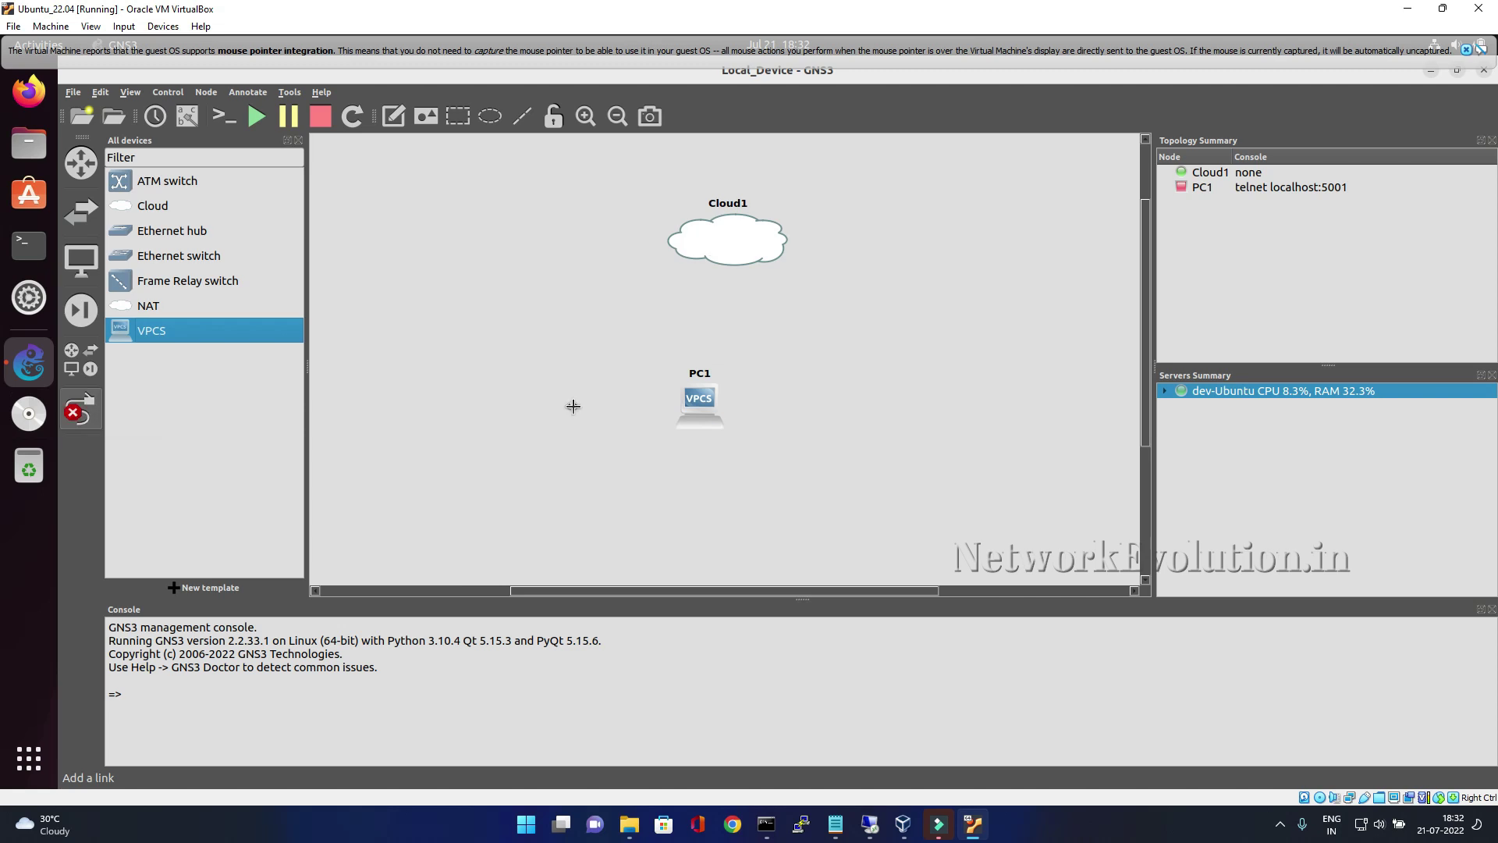
pyautogui.click(701, 398)
pyautogui.click(755, 407)
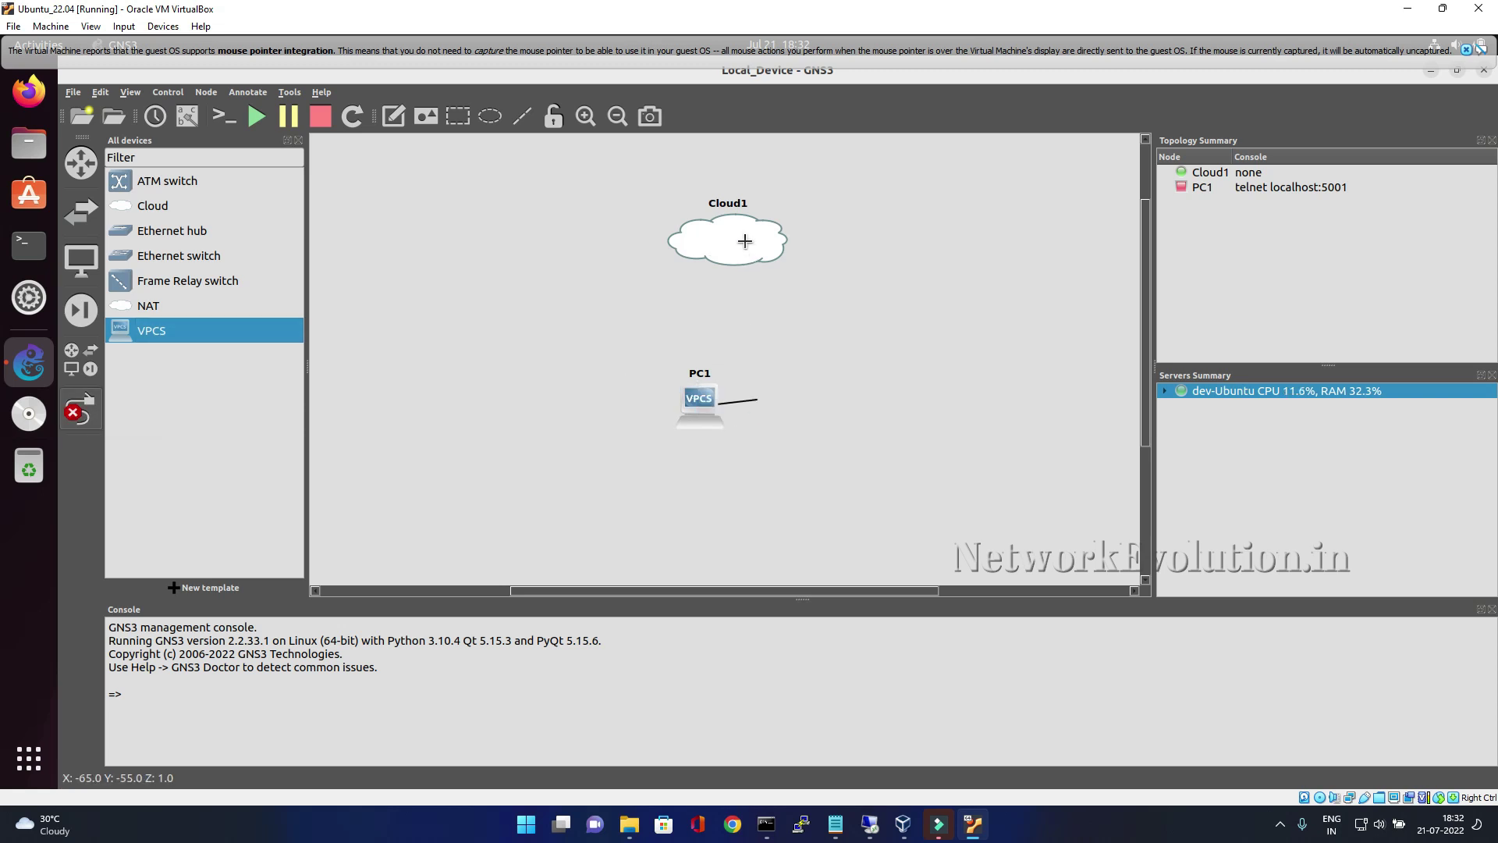
pyautogui.click(746, 243)
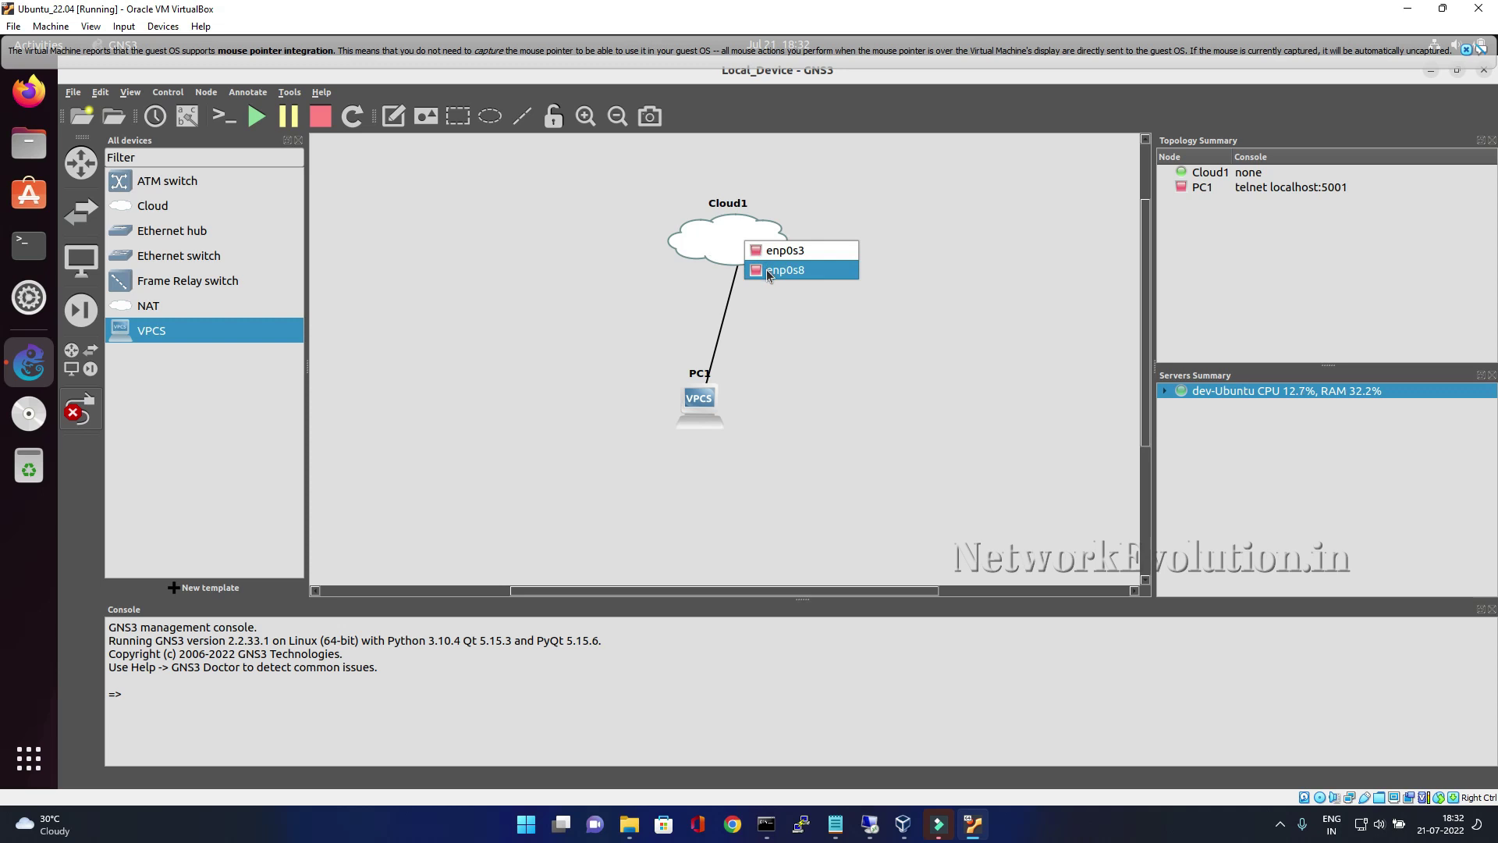
pyautogui.click(769, 272)
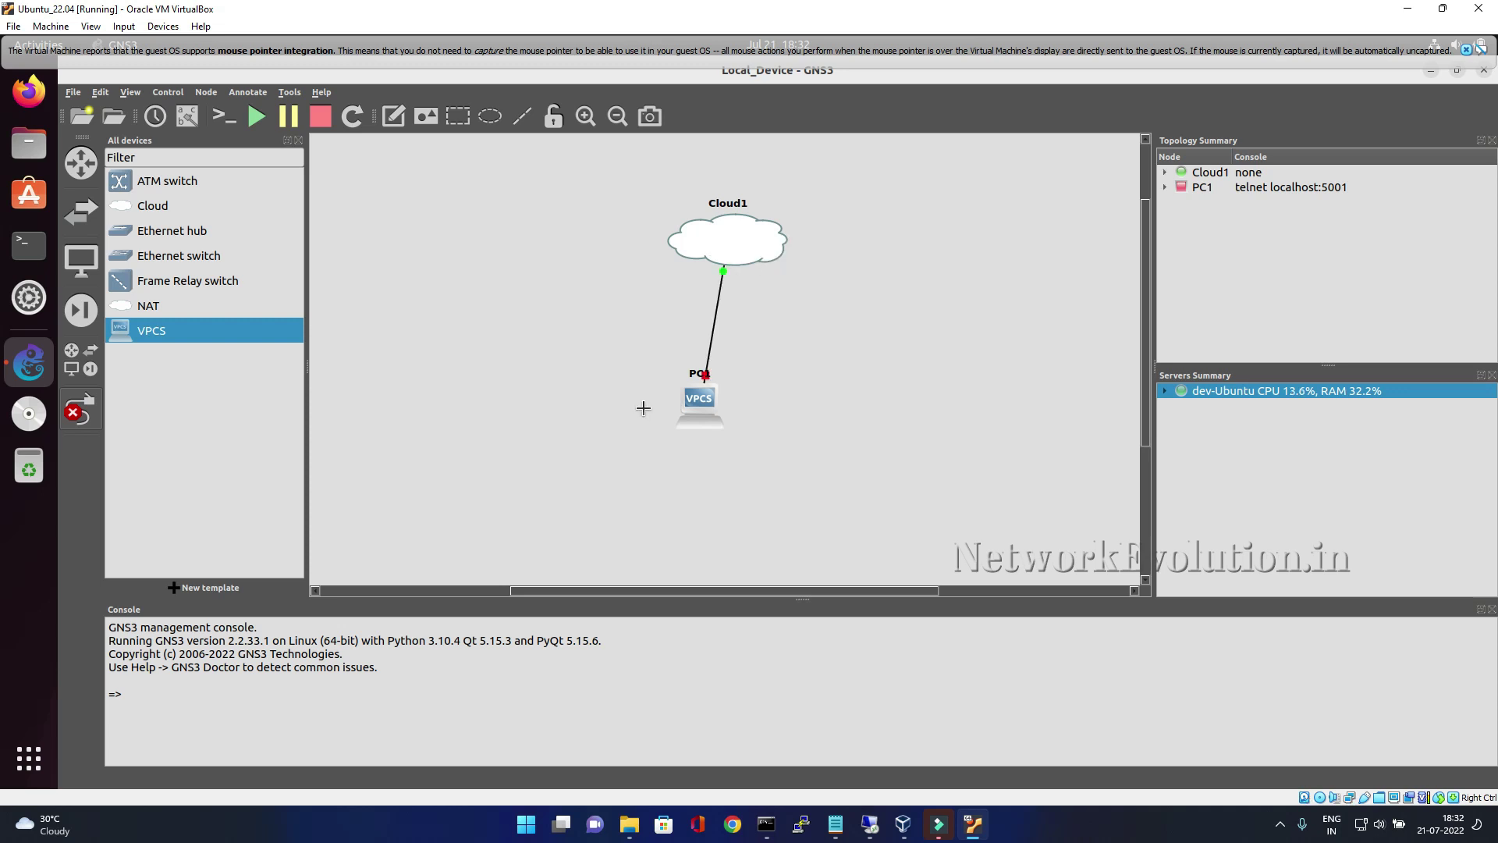
pyautogui.click(80, 409)
# Step: Start PC1 and open its VPCS console, moving it aside to keep the devices visible
pyautogui.rightClick(692, 399)
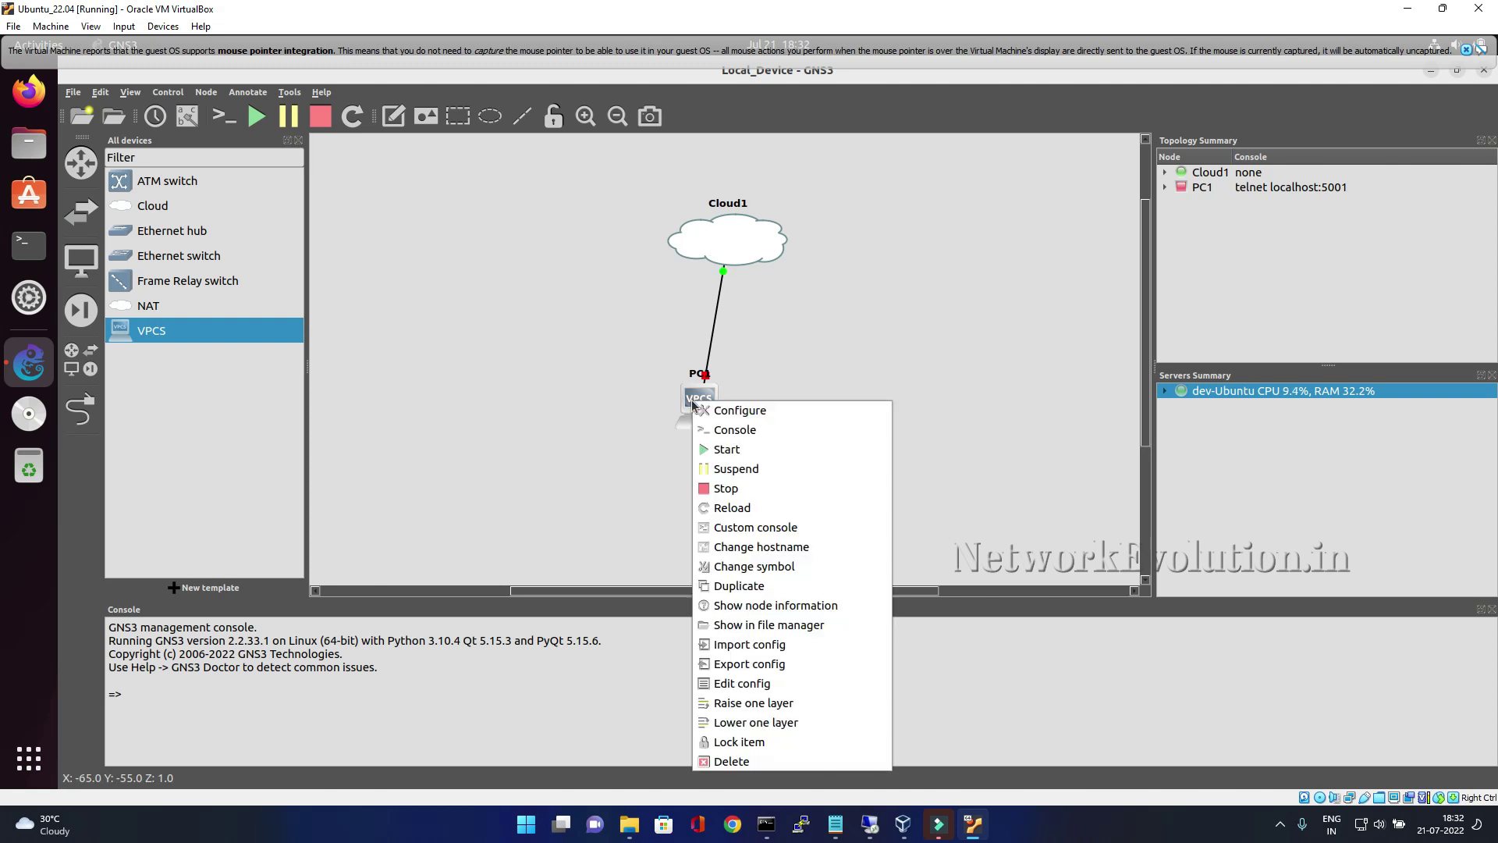
pyautogui.click(725, 450)
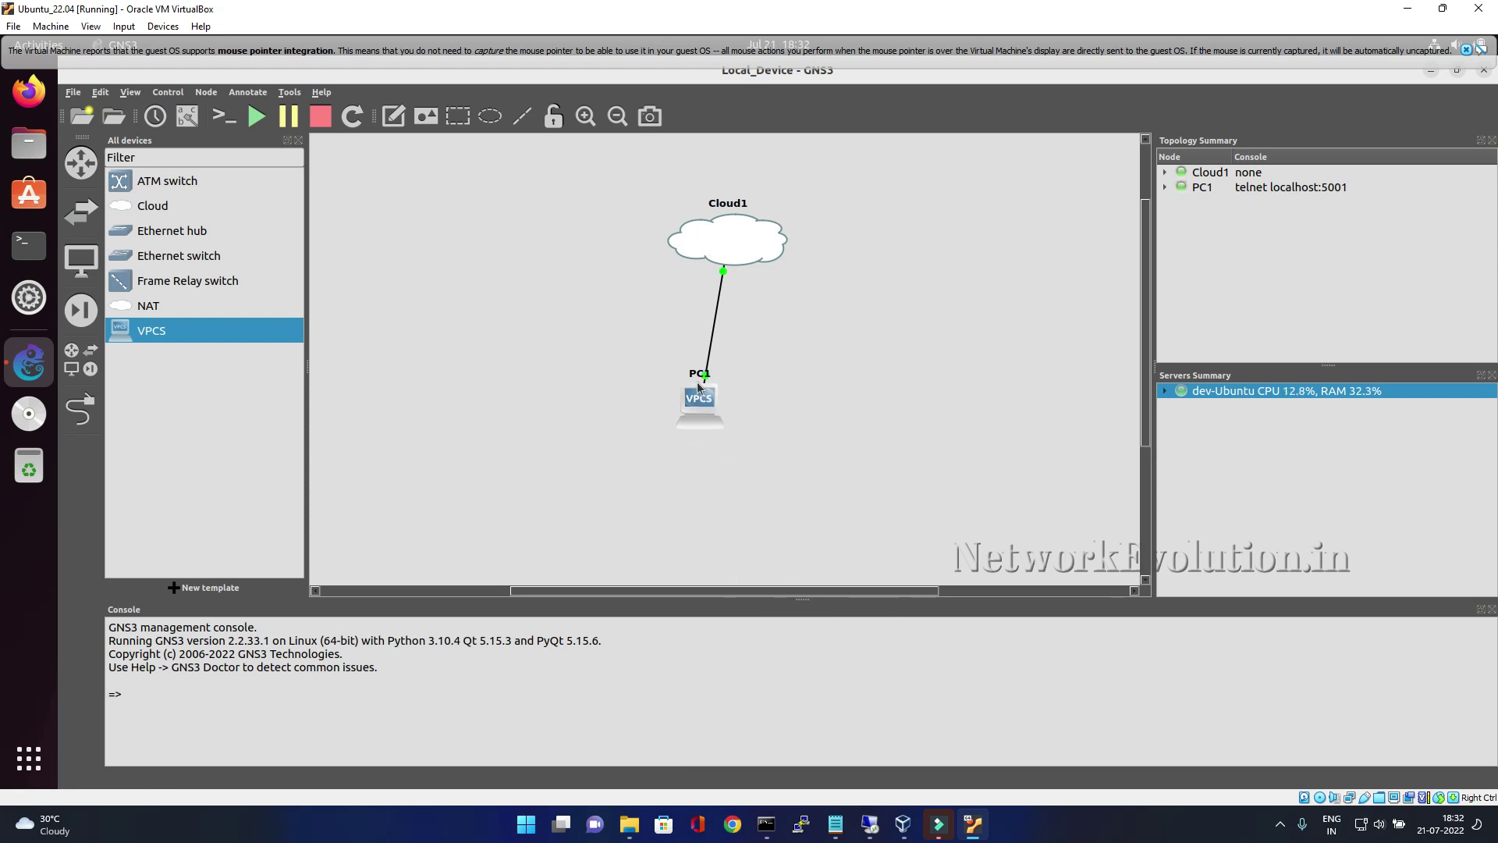
pyautogui.rightClick(701, 394)
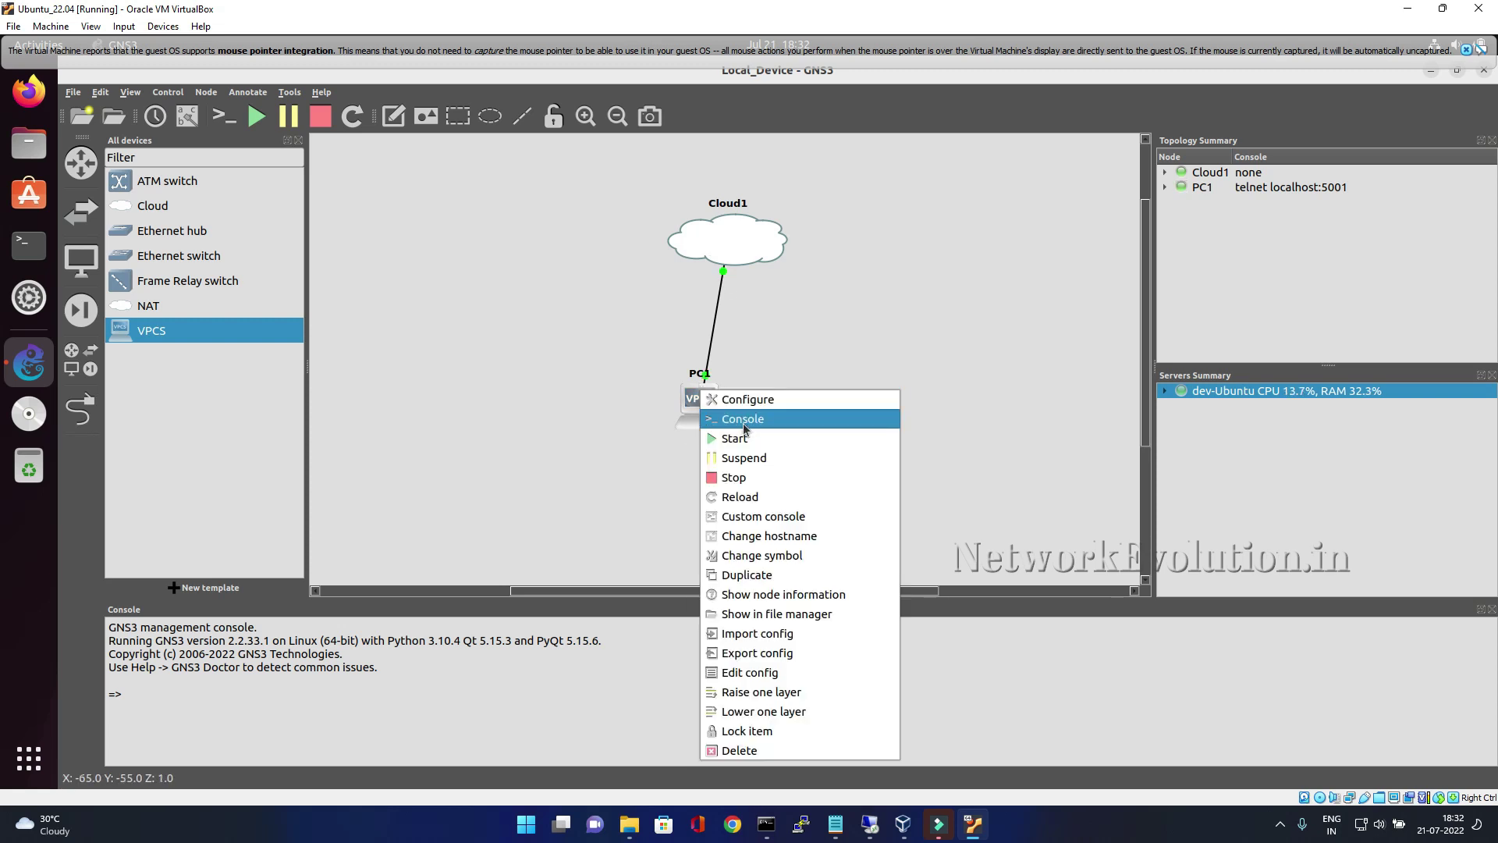
pyautogui.click(744, 423)
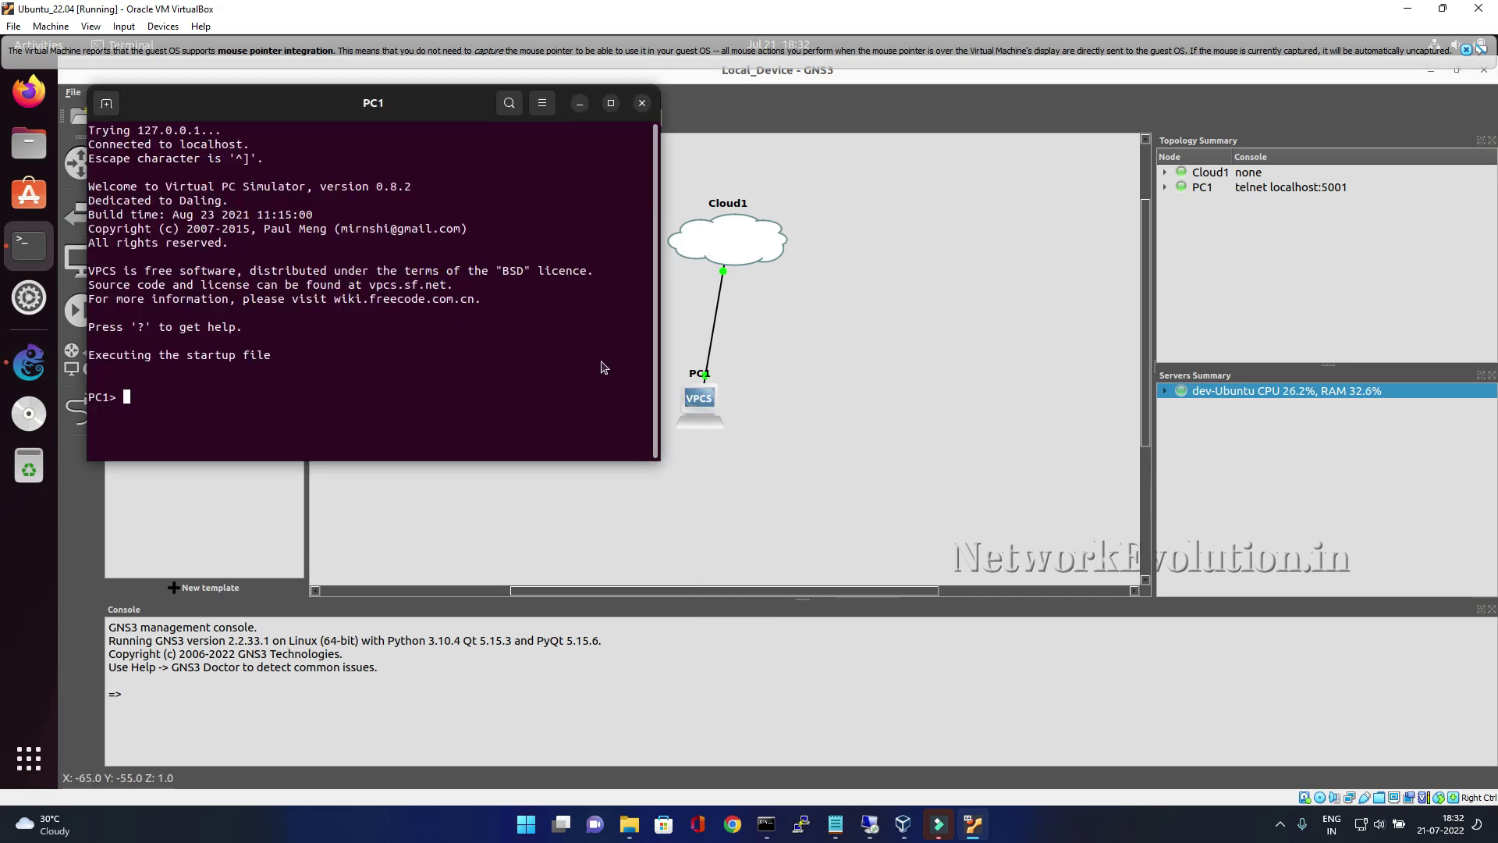
pyautogui.moveTo(269, 104); pyautogui.dragTo(799, 170)
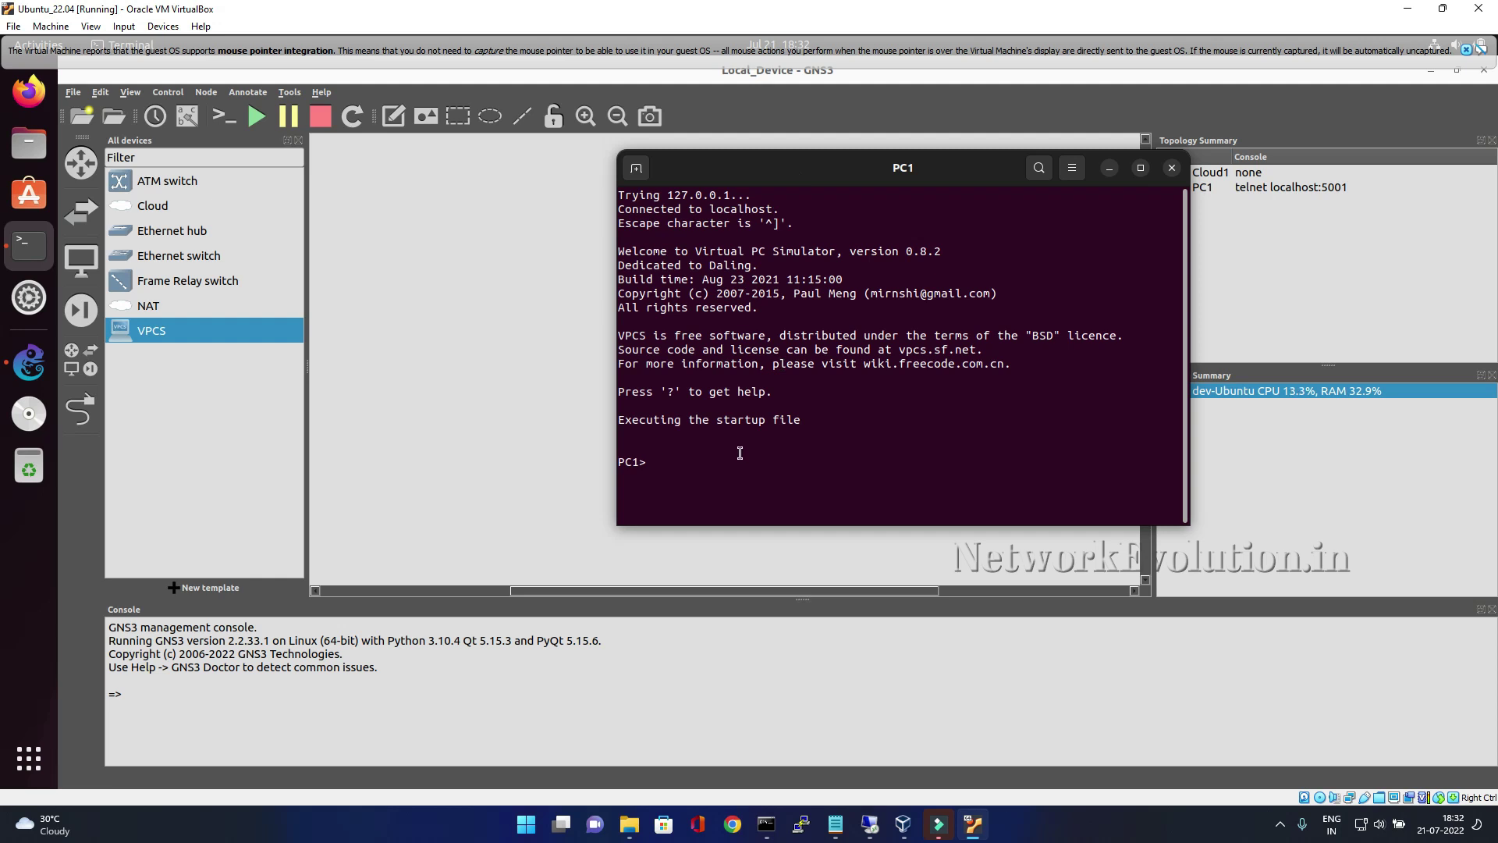
# Step: In the PC1 console, list commands with '?' and show the ip command's help with 'ip ?'
pyautogui.write('?')
pyautogui.press('Return')
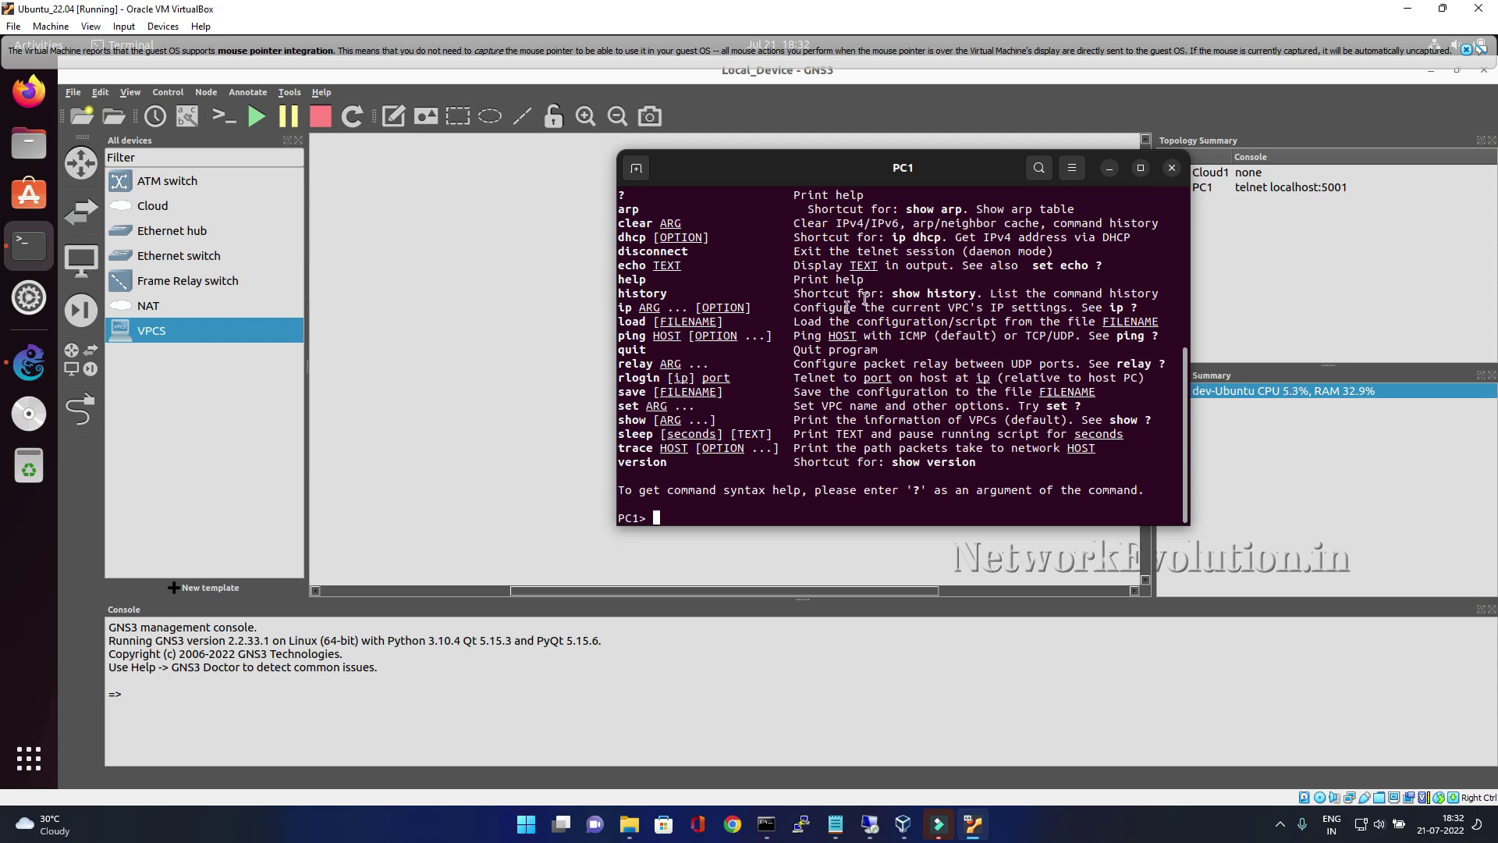
pyautogui.moveTo(824, 318); pyautogui.dragTo(1118, 310)
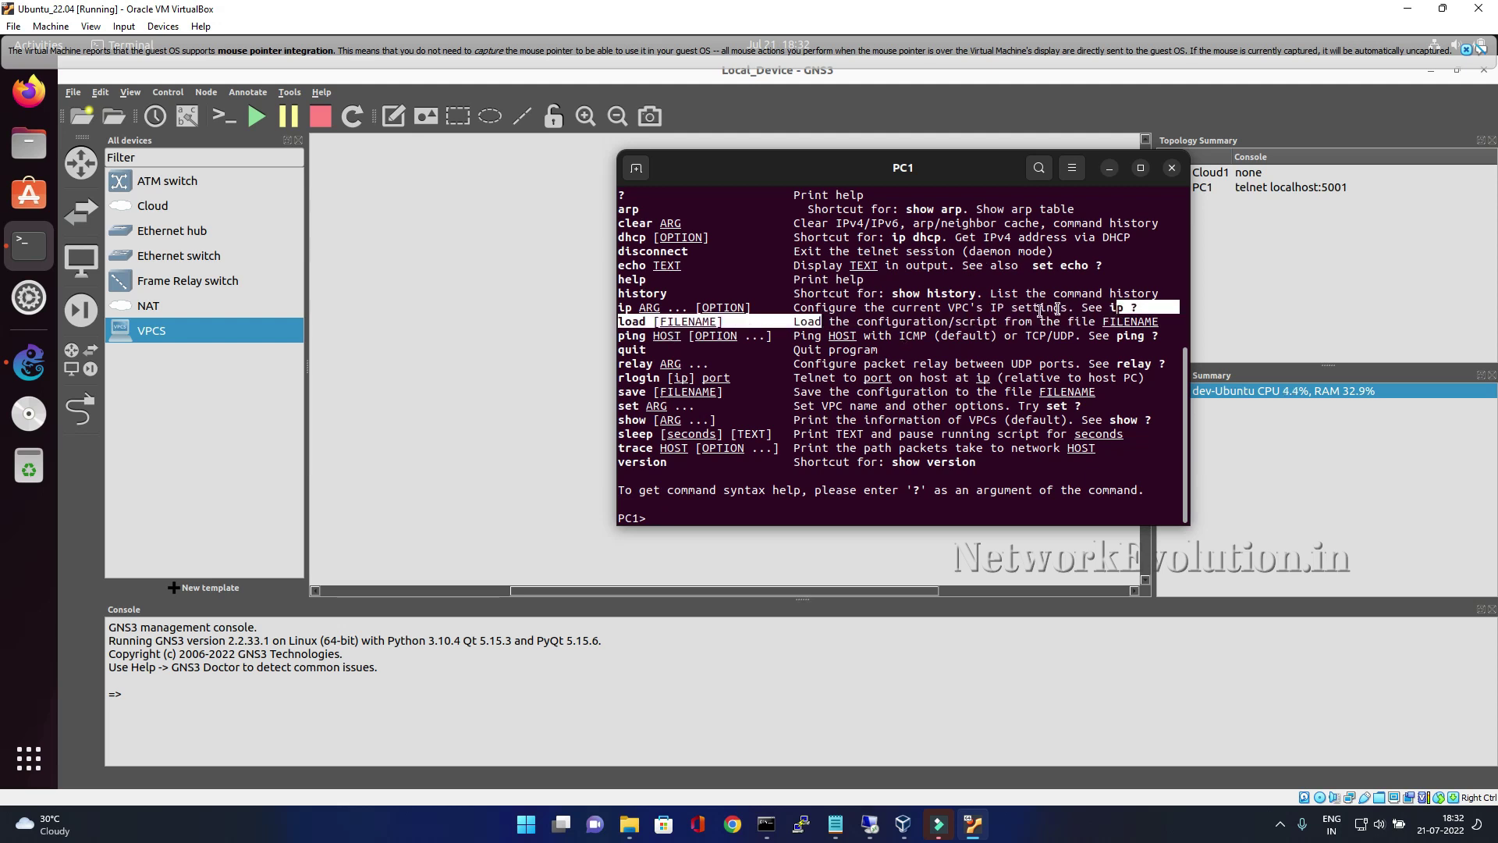
pyautogui.click(1118, 310)
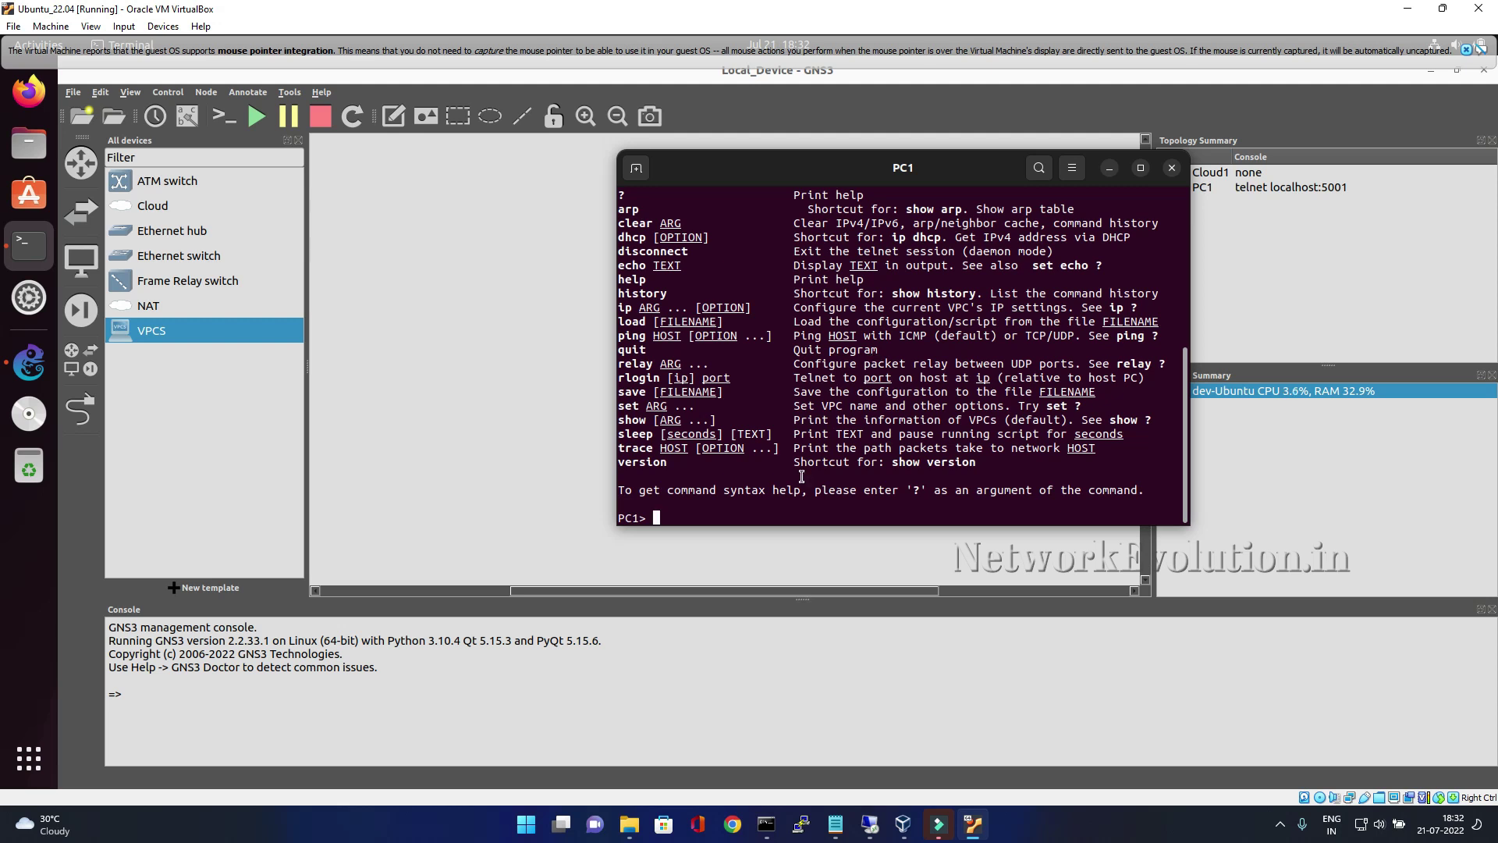
pyautogui.write('ip ?')
pyautogui.press('Return')
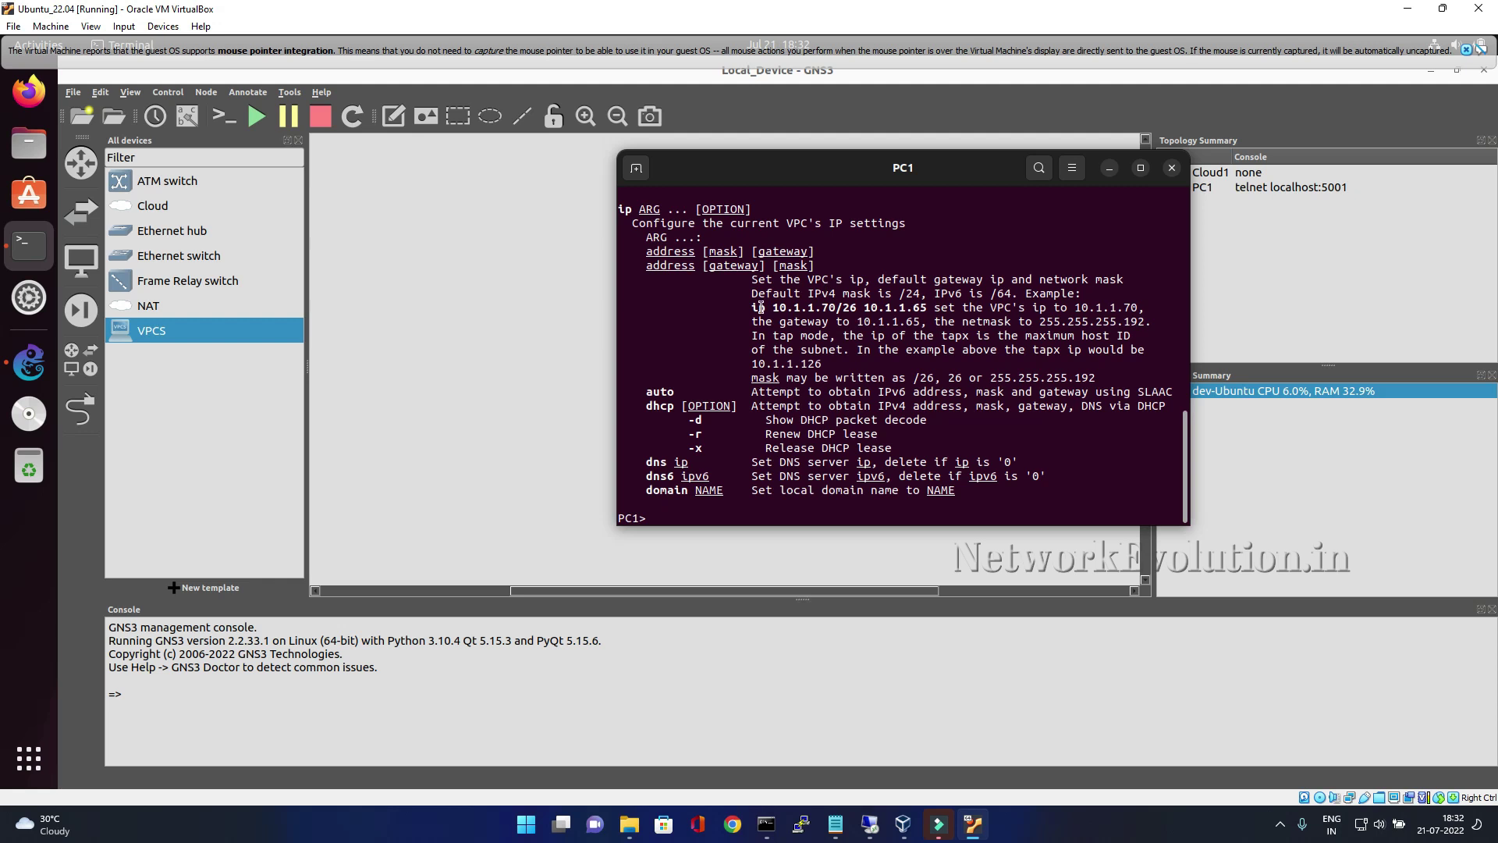
pyautogui.moveTo(751, 308); pyautogui.dragTo(921, 304)
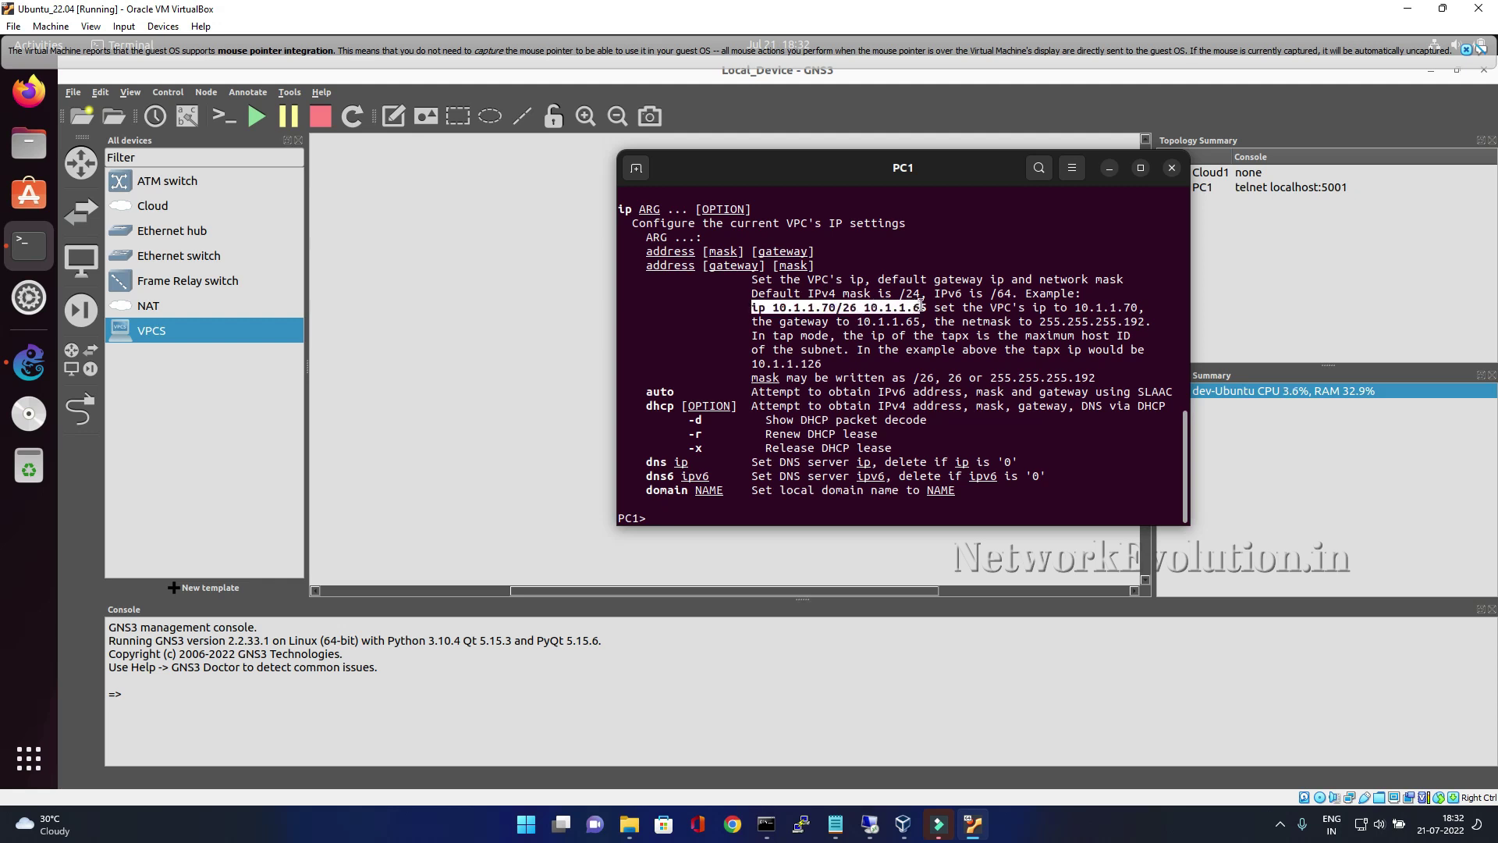
pyautogui.click(829, 383)
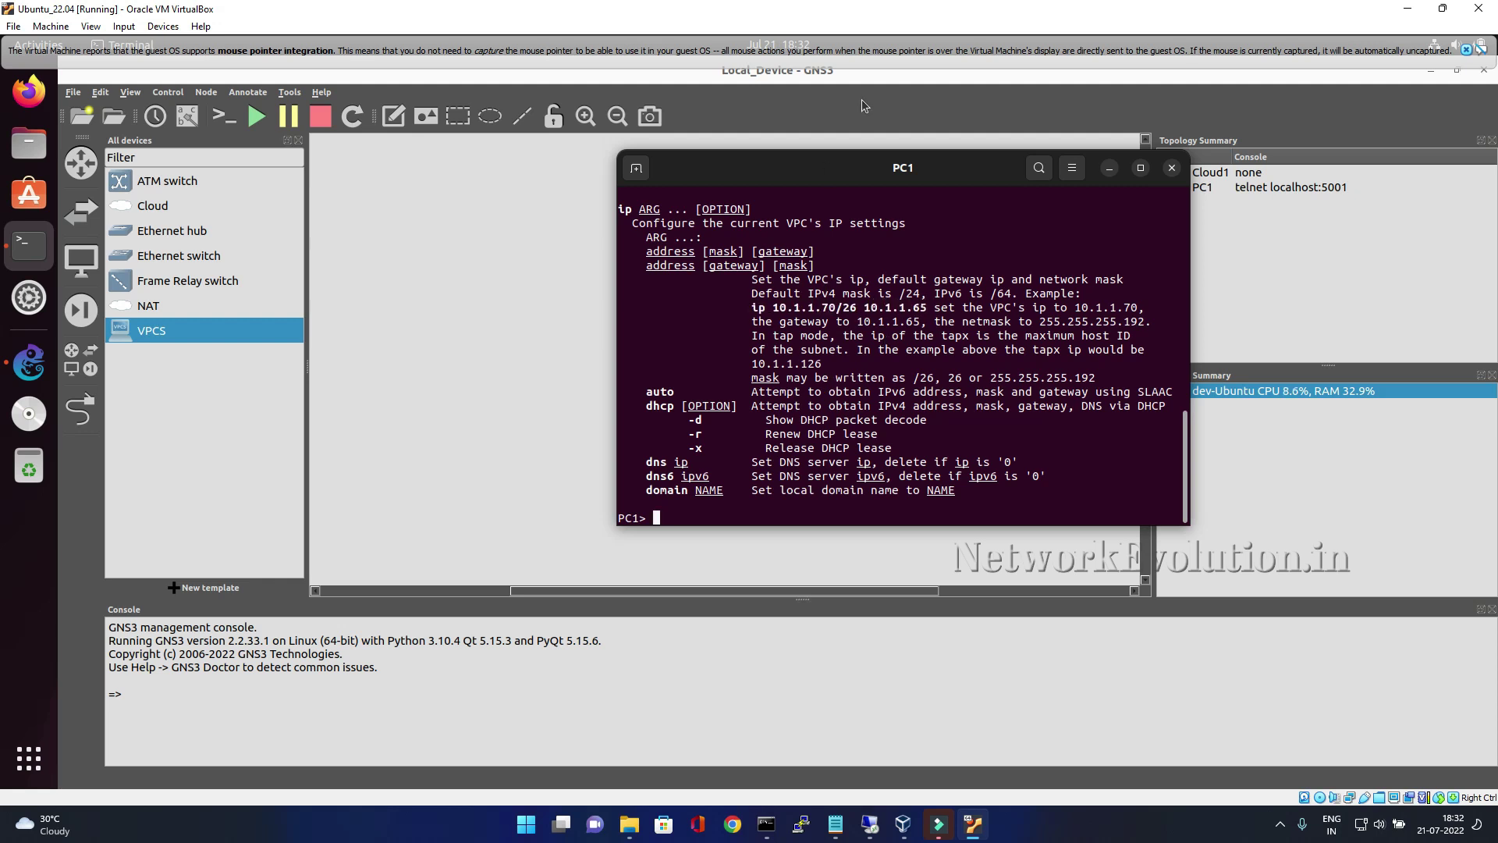
pyautogui.moveTo(833, 164); pyautogui.dragTo(960, 155)
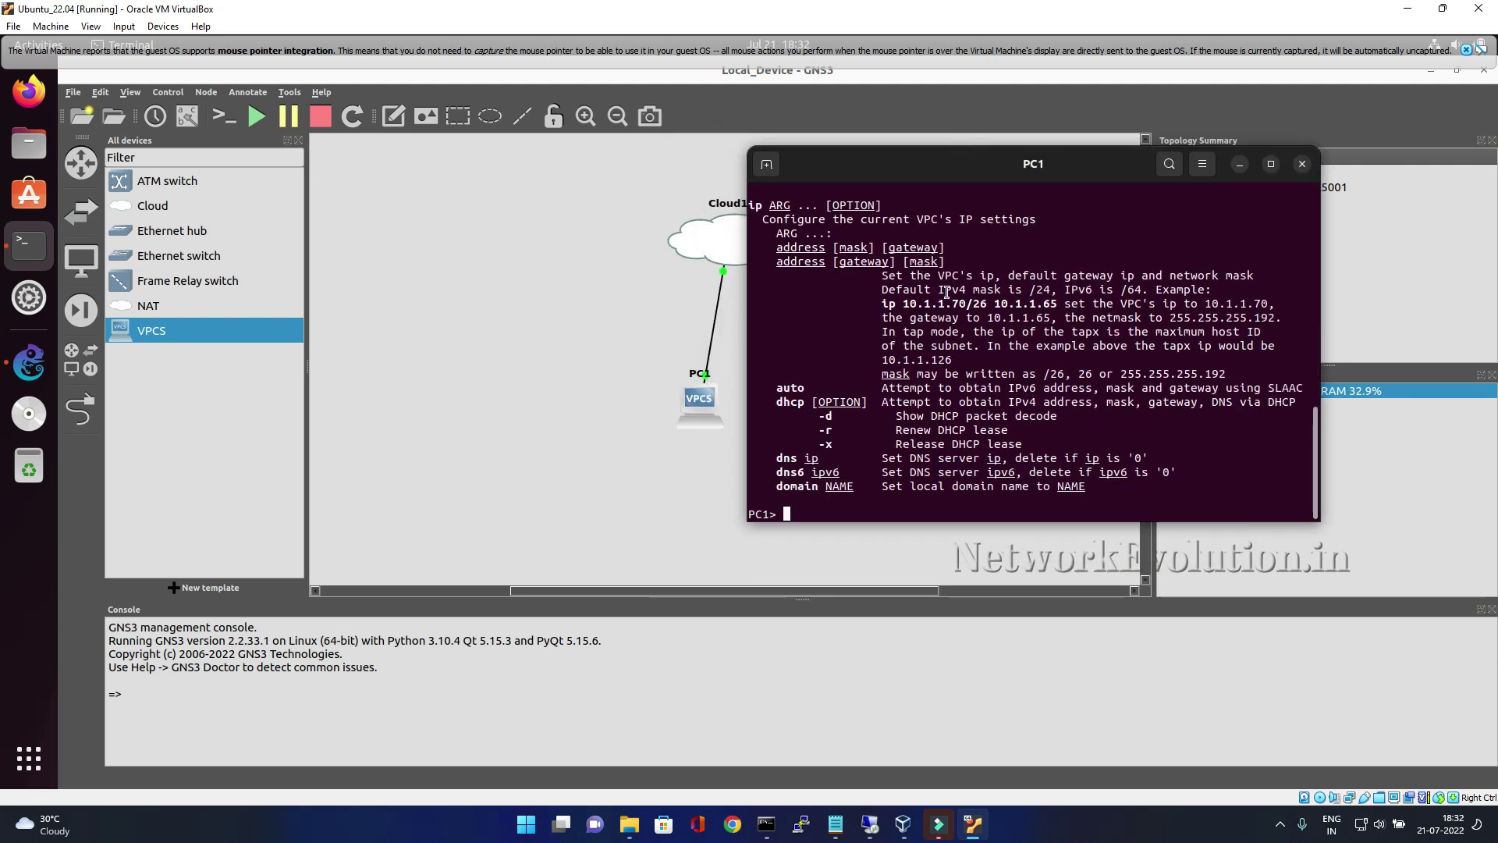
# Step: Give PC1 address 192.168.56.85/24 with gateway 192.168.56.1 and begin typing a ping command
pyautogui.write('192.168.')
pyautogui.press('BackSpace')
pyautogui.press('BackSpace')
pyautogui.press('BackSpace')
pyautogui.press('BackSpace')
pyautogui.press('BackSpace')
pyautogui.press('BackSpace')
pyautogui.press('BackSpace')
pyautogui.press('BackSpace')
pyautogui.write('ip 192.168')
pyautogui.write('56.85/24 1')
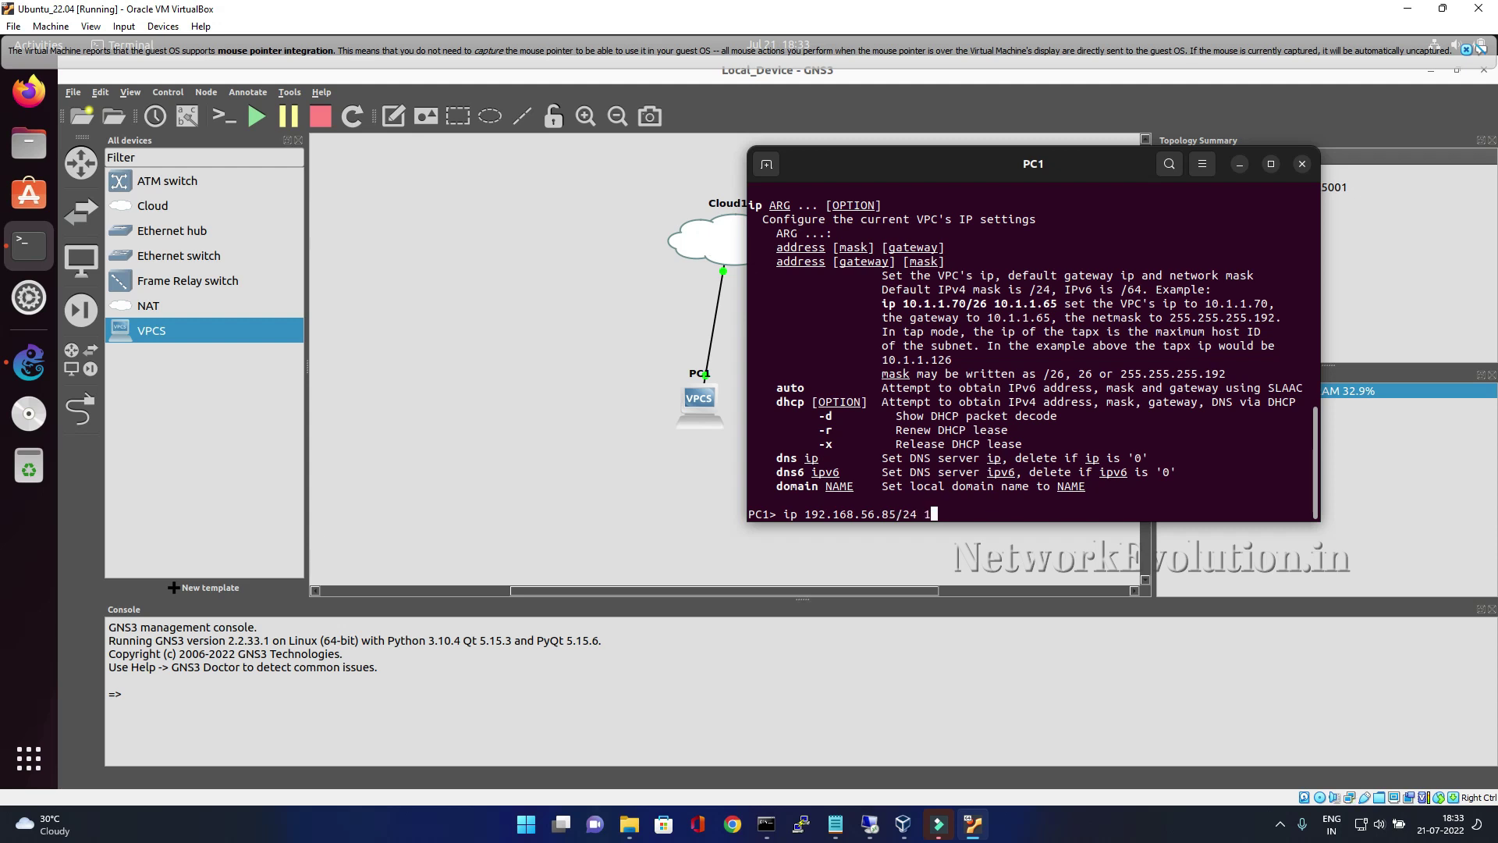
pyautogui.write('92.168.56.1')
pyautogui.press('Return')
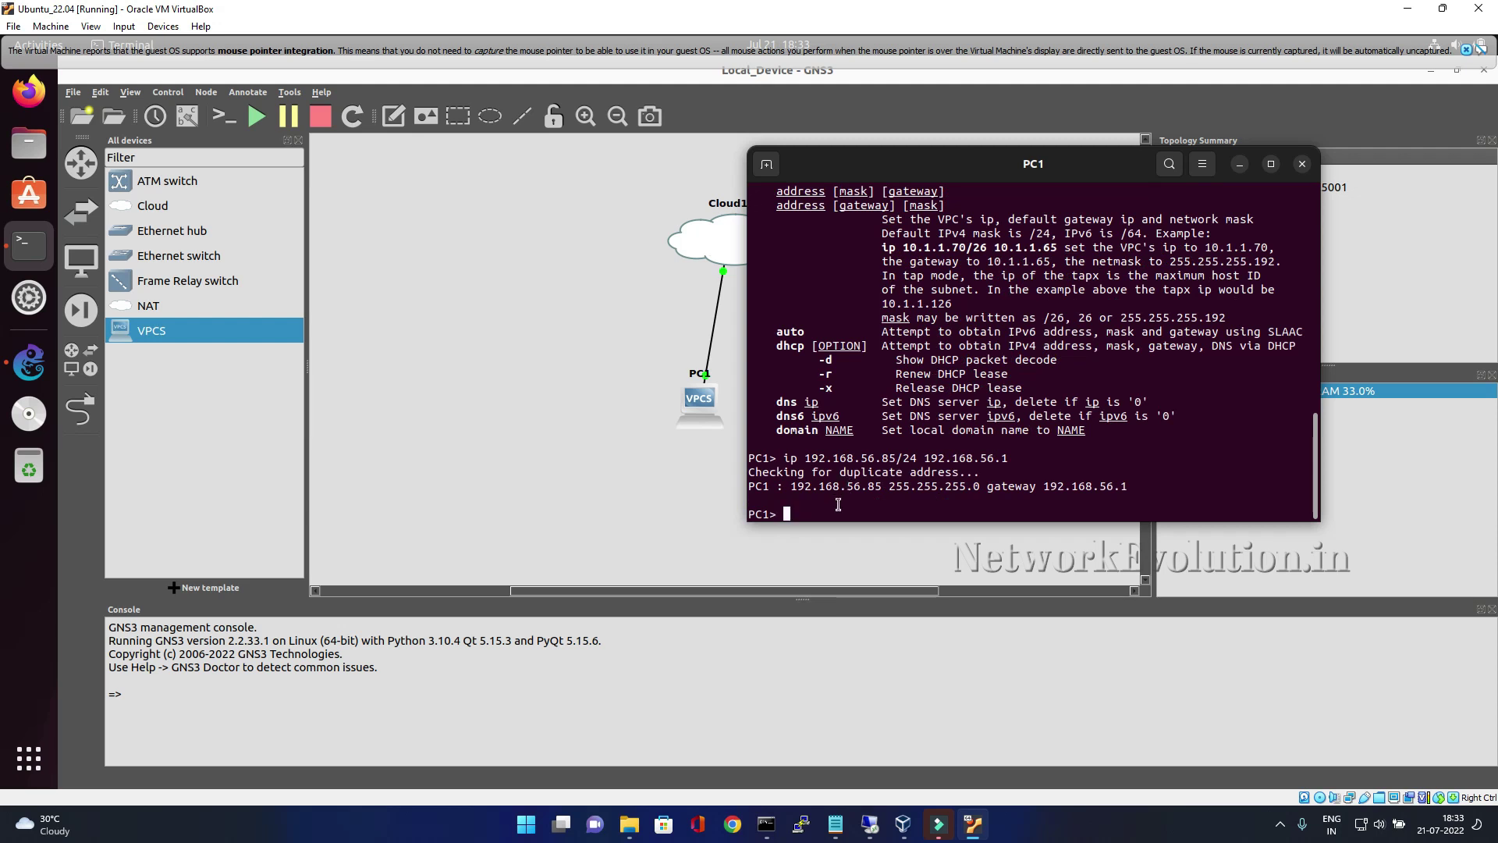
pyautogui.write('ping')
pyautogui.moveTo(897, 166); pyautogui.dragTo(959, 174)
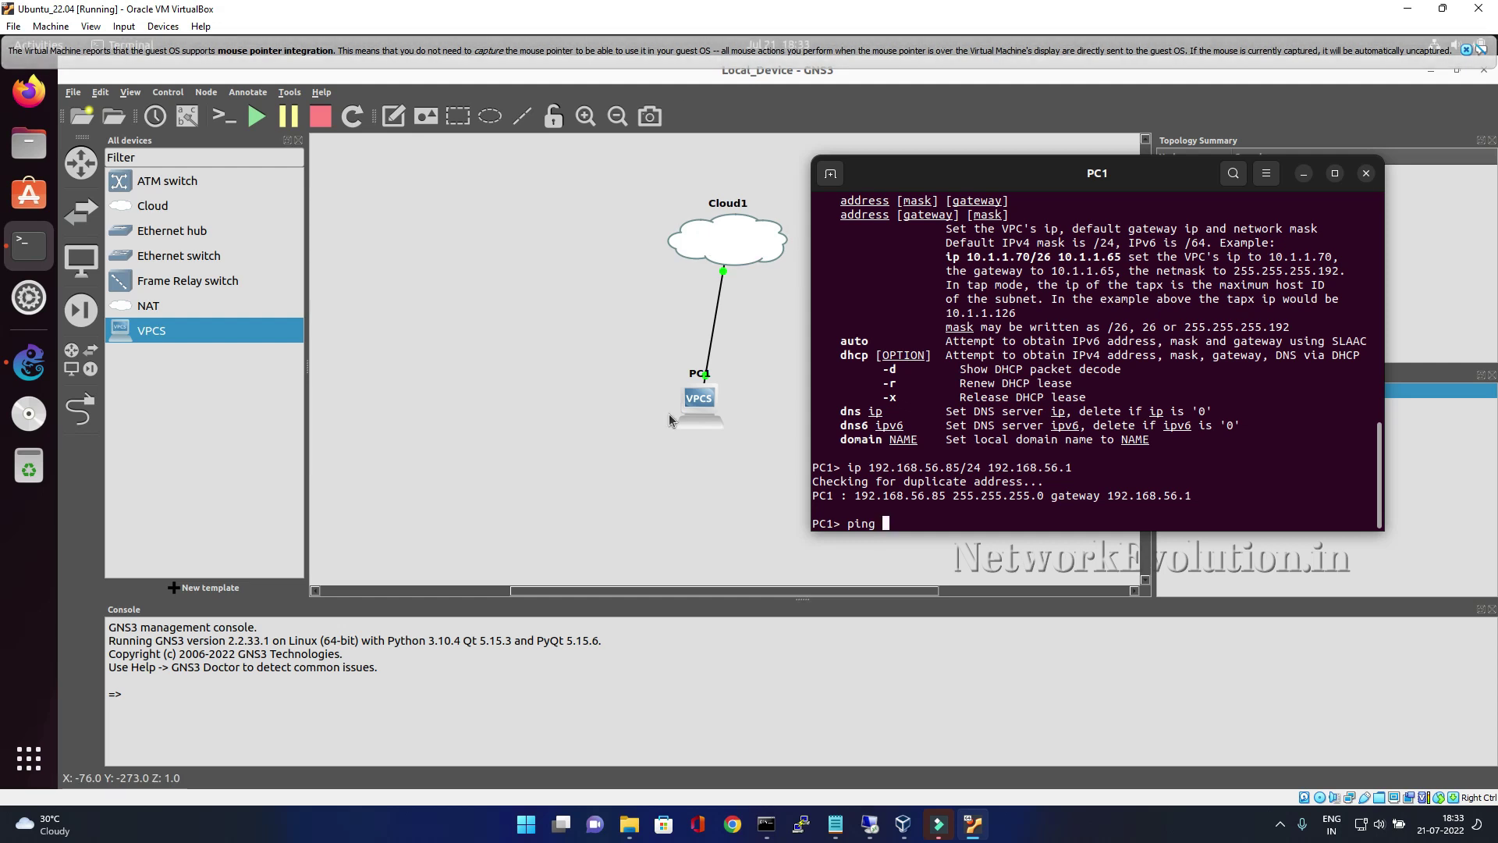
# Step: In a new Ubuntu shell tab, run ifconfig to check the host's 192.168.56.106 address
pyautogui.click(831, 174)
pyautogui.write('ifconfig')
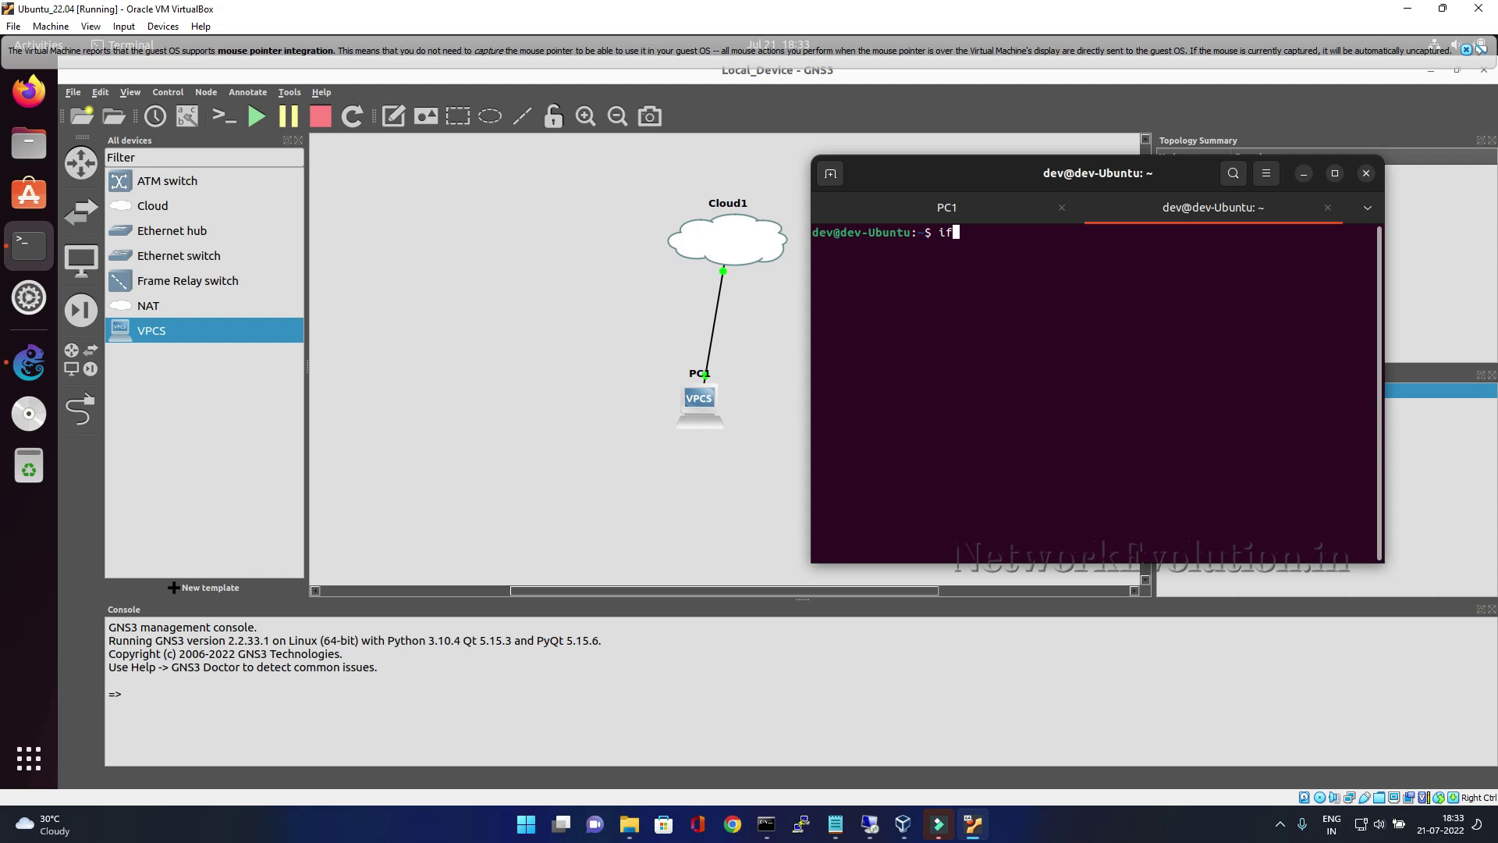
pyautogui.press('Return')
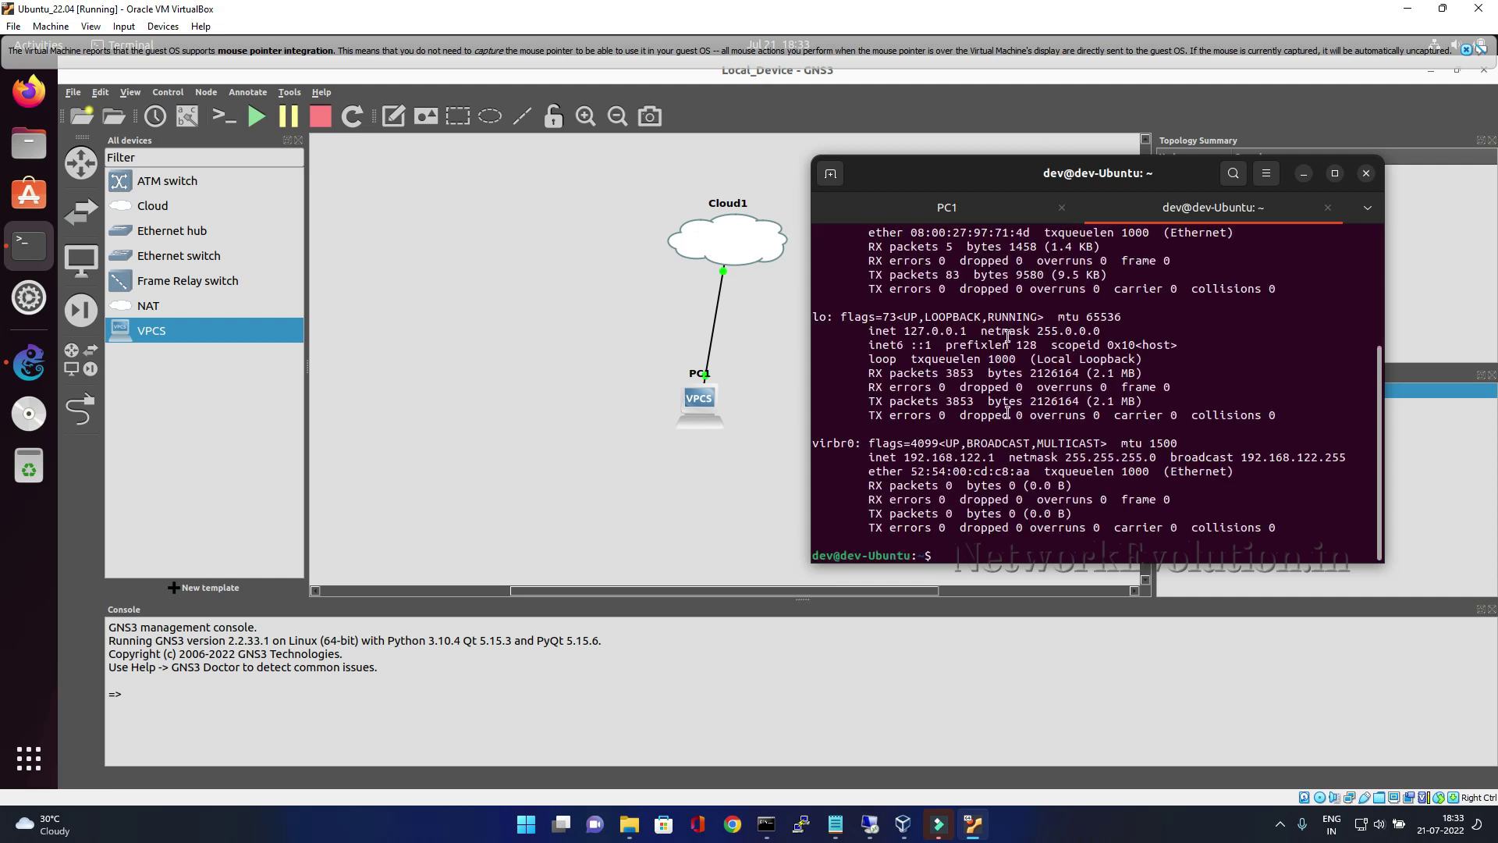
pyautogui.scroll(4, 1008, 390)
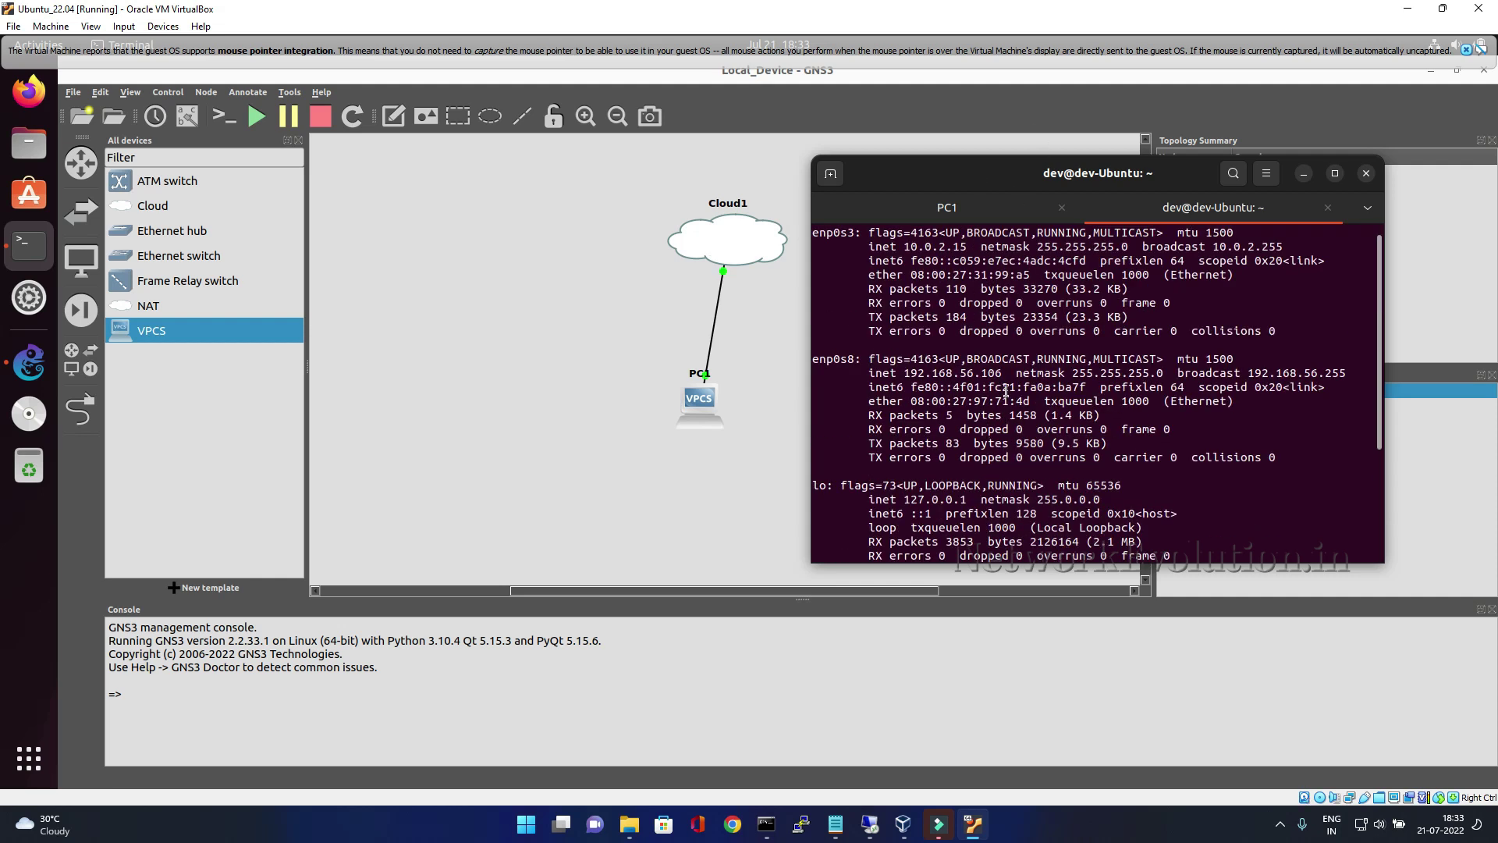
# Step: Ping the Ubuntu host at 192.168.56.106 from PC1's console
pyautogui.click(970, 212)
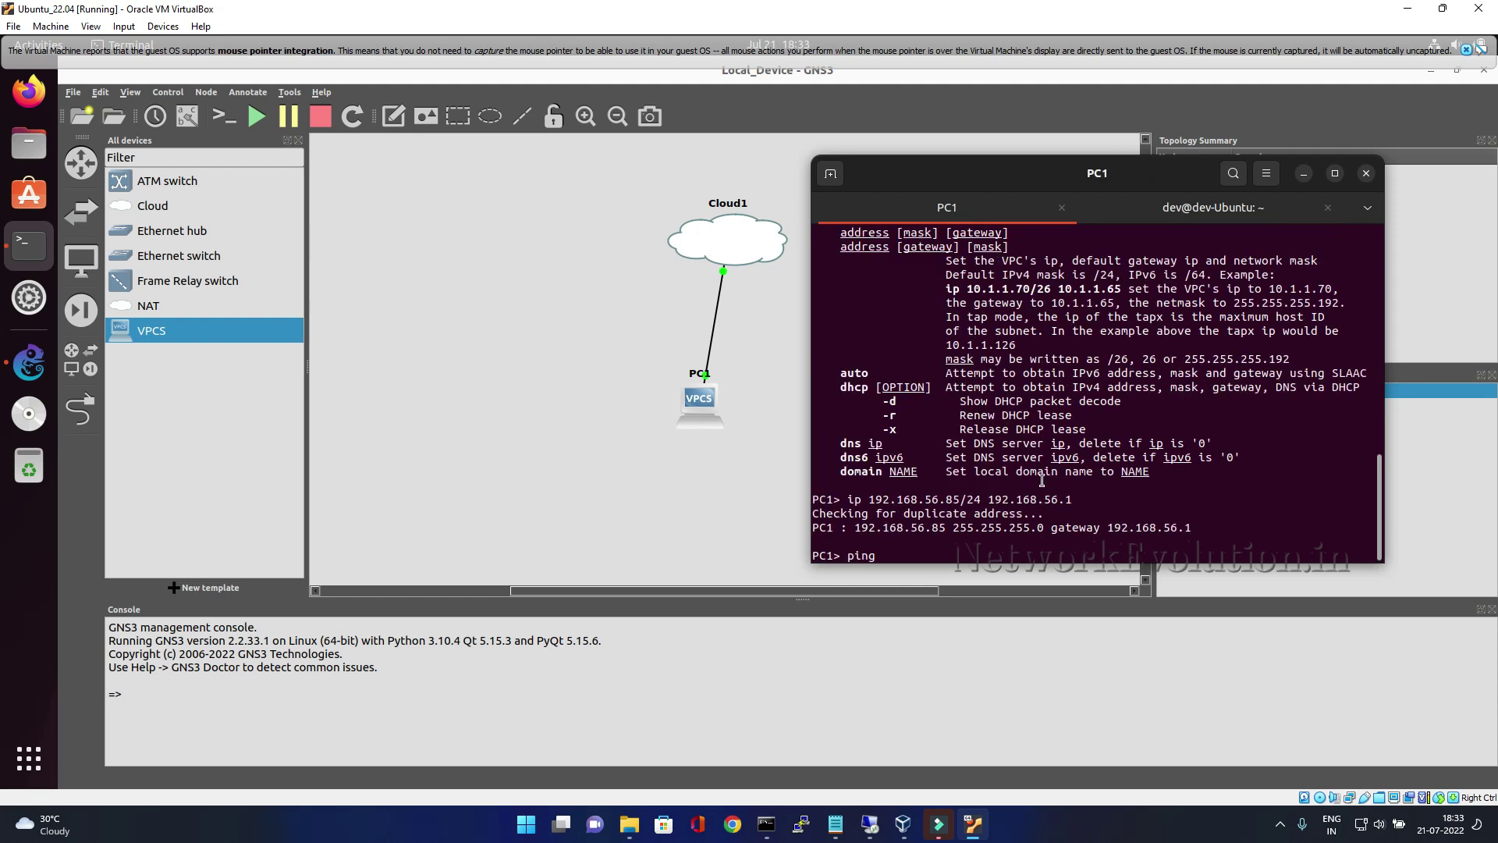
pyautogui.write('192.168.56.106')
pyautogui.press('Return')
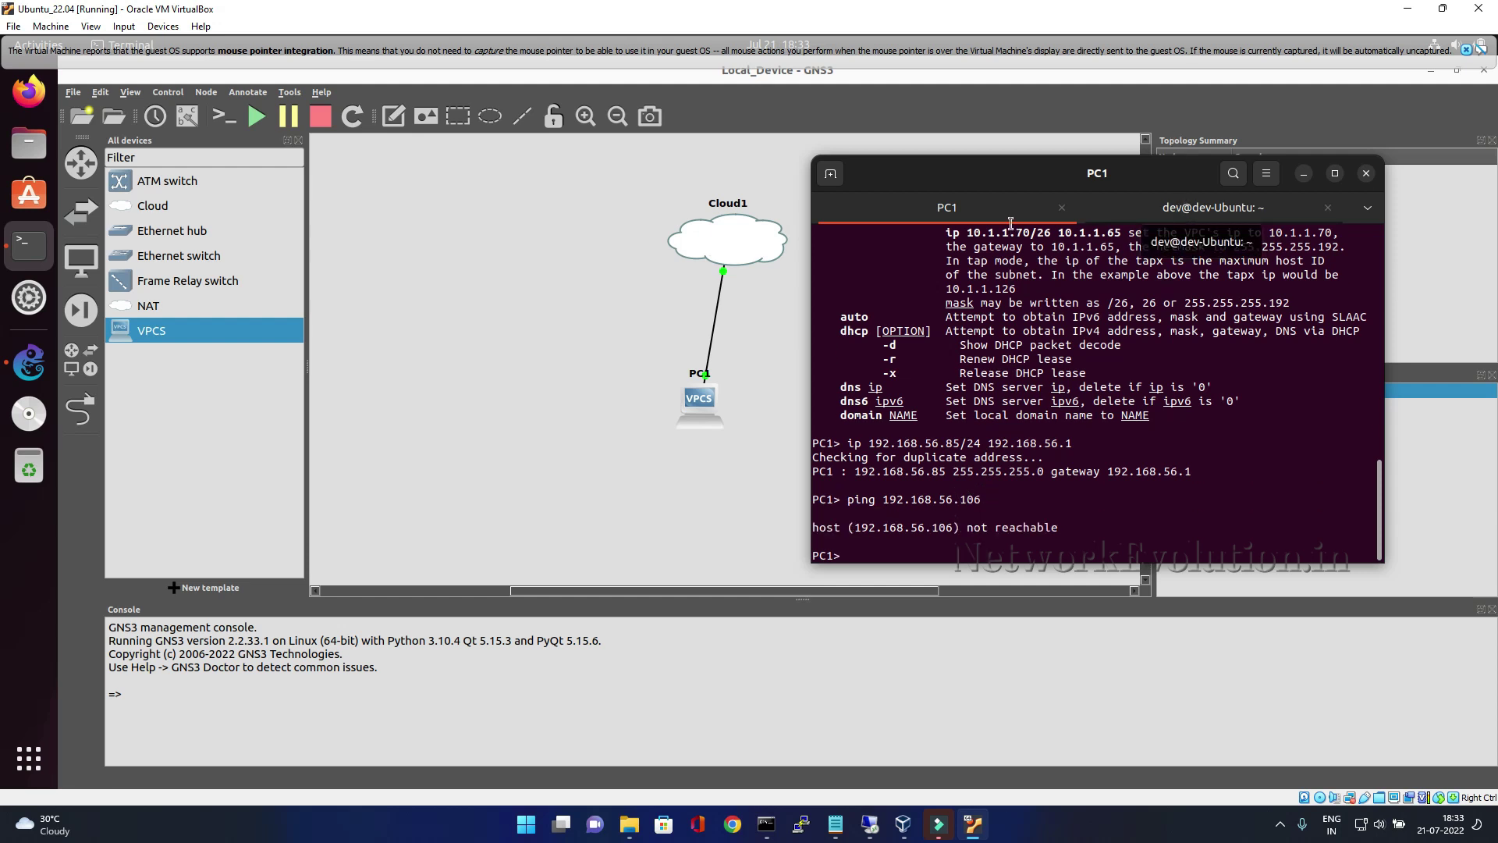
# Step: Ping PC1 at 192.168.56.85 from the Ubuntu shell, getting Destination Host Unreachable replies
pyautogui.click(1183, 206)
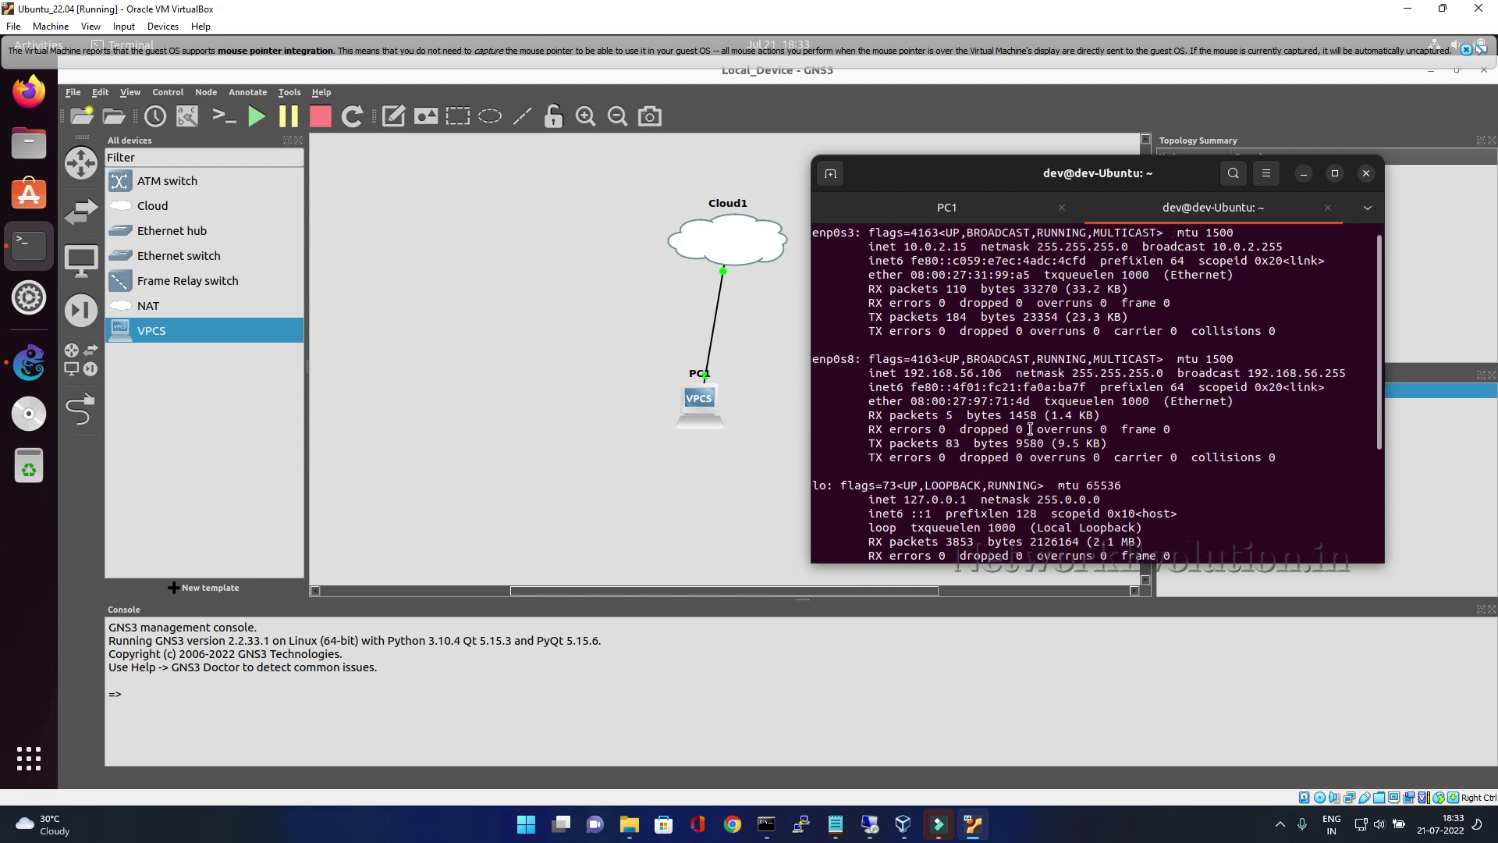
pyautogui.scroll(-5, 1030, 428)
pyautogui.write('ping 192.')
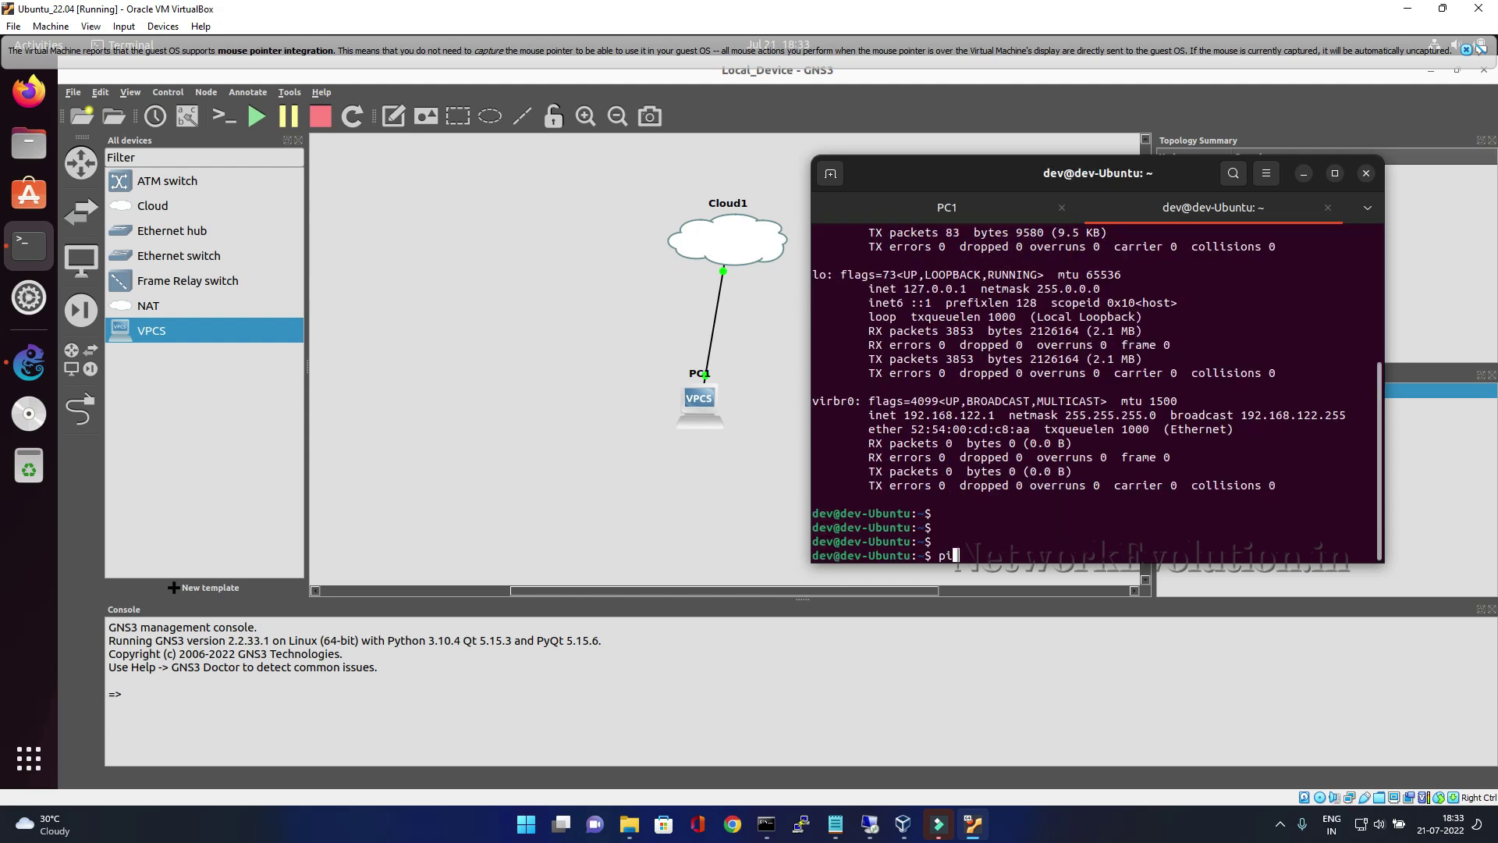
pyautogui.write('168.56.85')
pyautogui.press('Return')
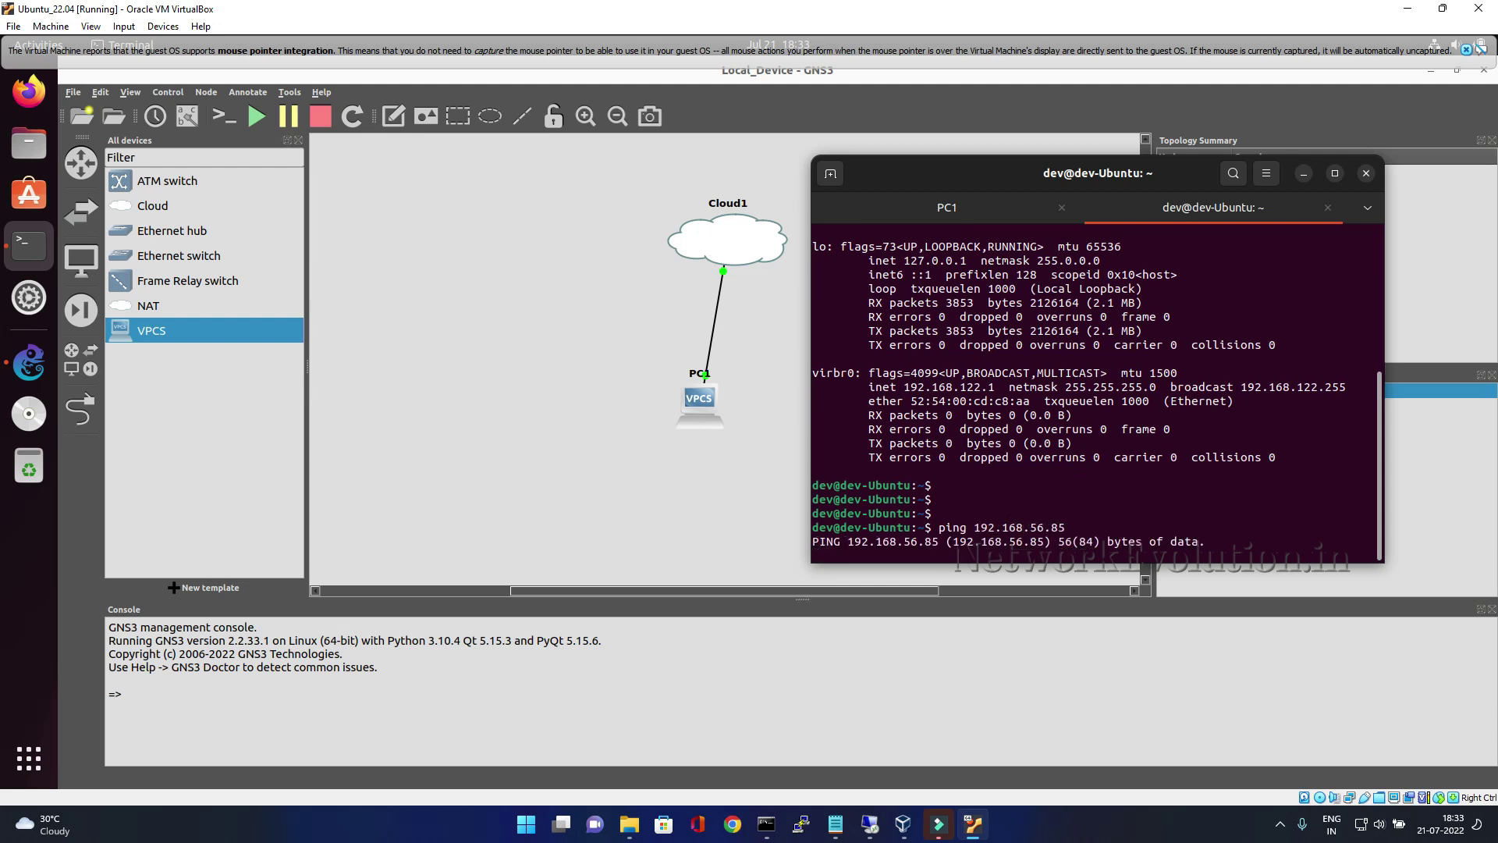
pyautogui.click(766, 823)
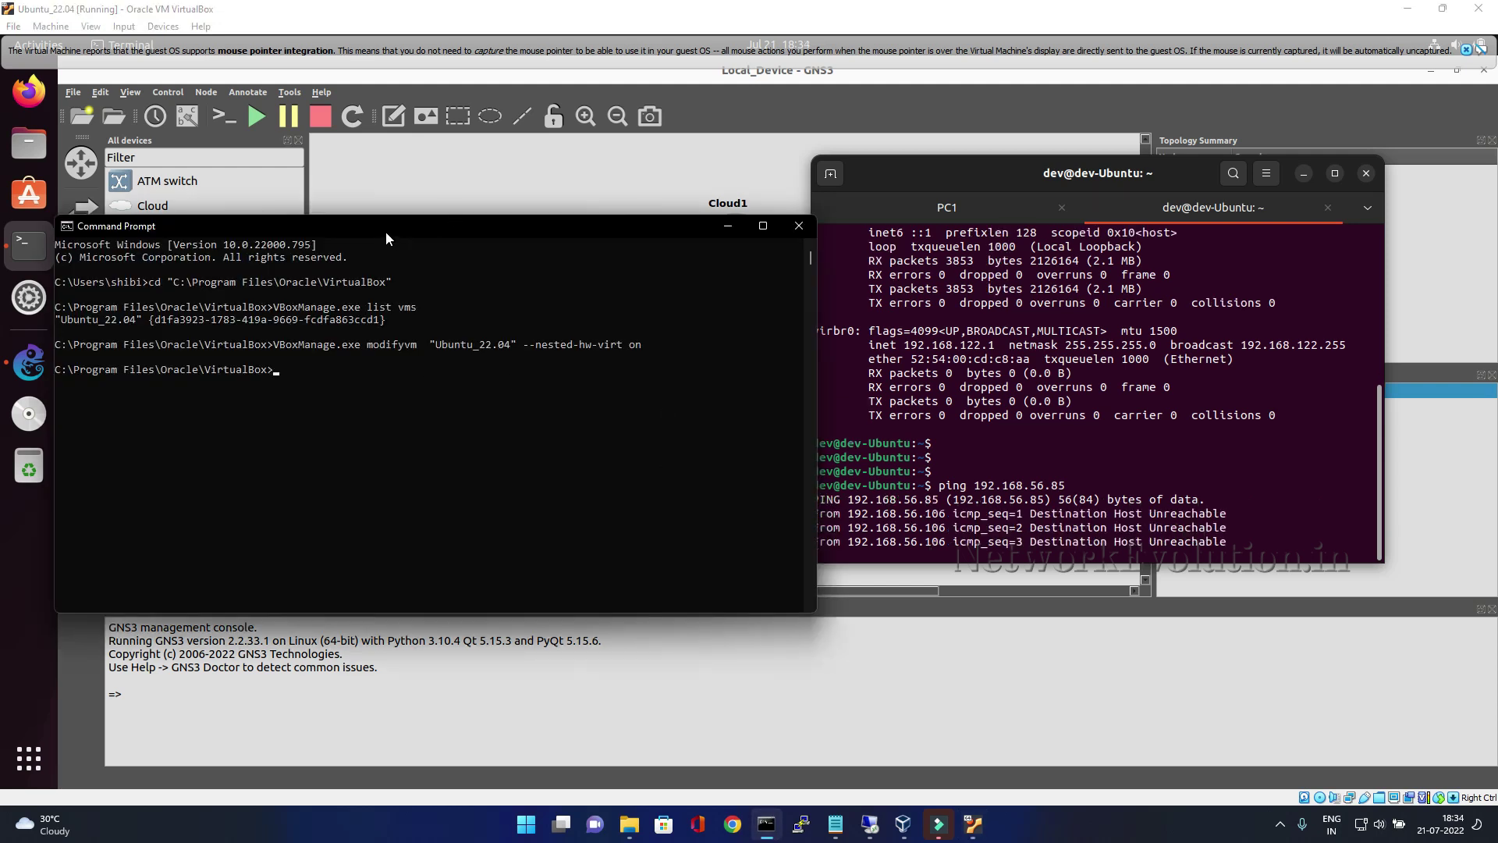
# Step: Ping PC1 at 192.168.56.85 from the Windows Command Prompt, getting TTL=64 replies
pyautogui.moveTo(385, 231); pyautogui.dragTo(479, 209)
pyautogui.write('p')
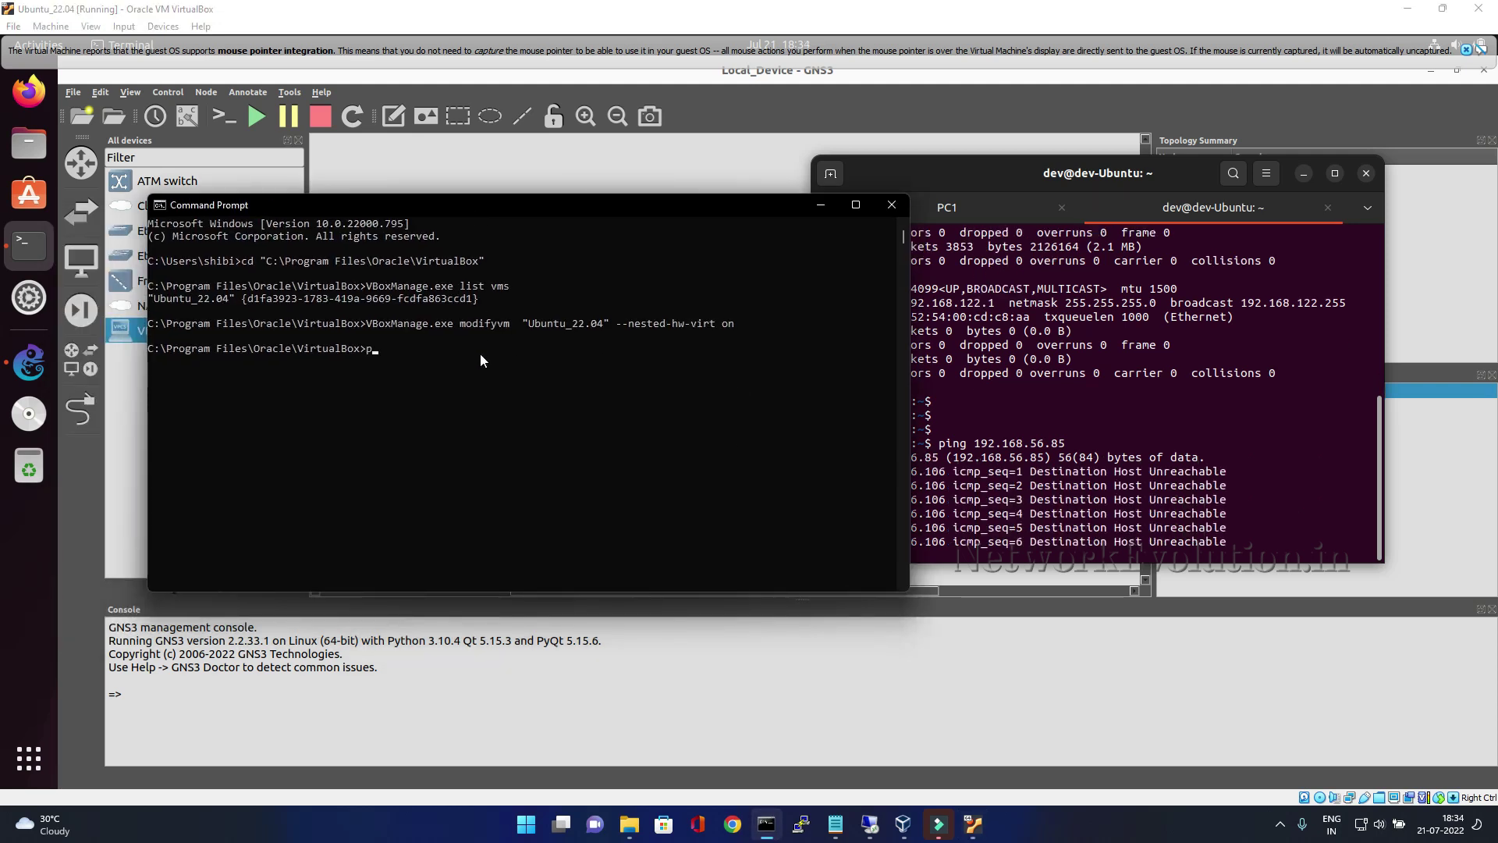
pyautogui.write('ing 192.168')
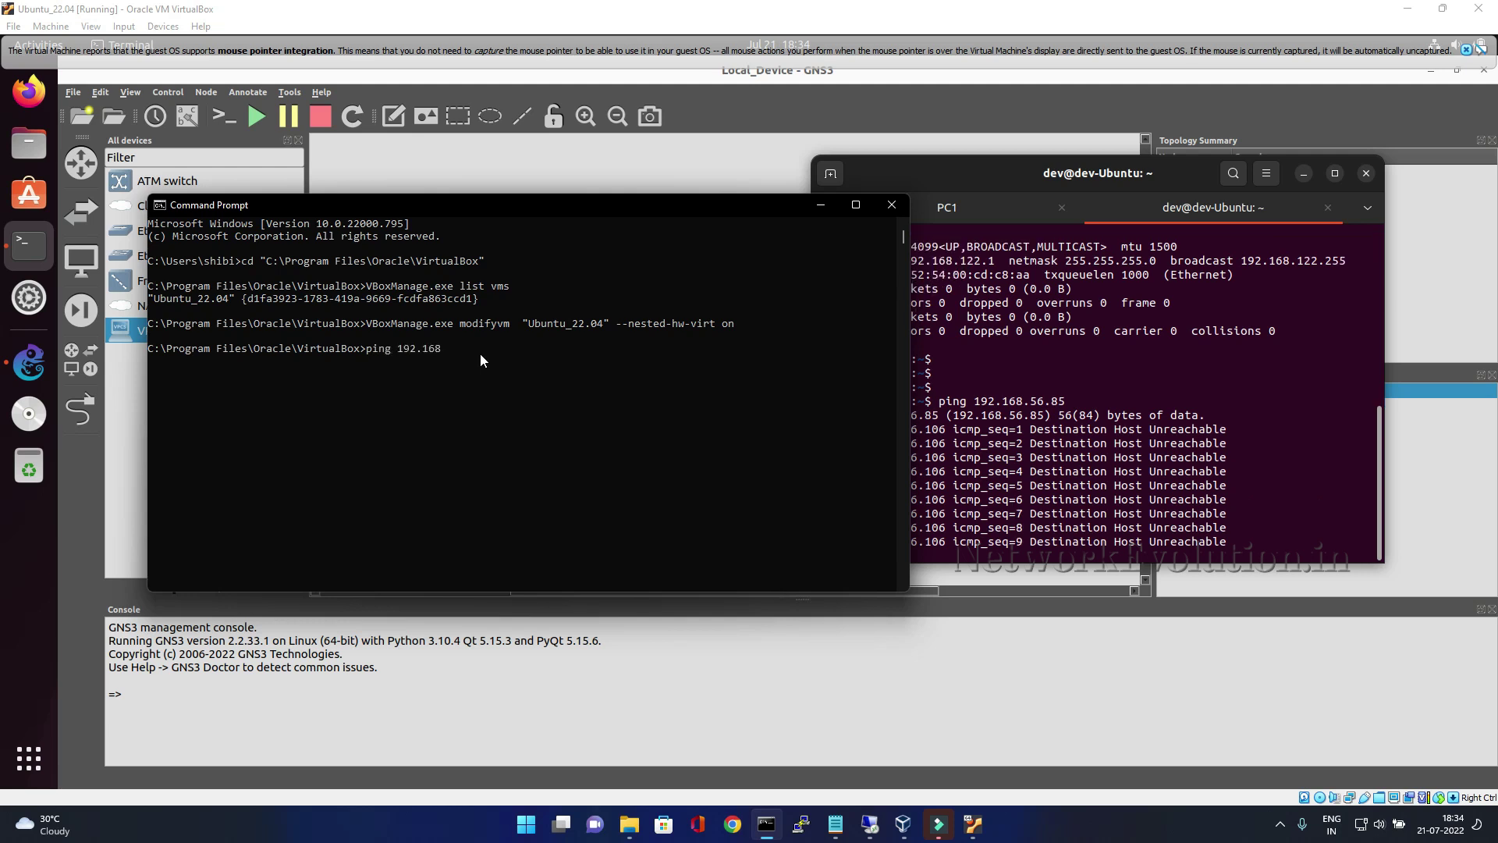
pyautogui.write('.56.85')
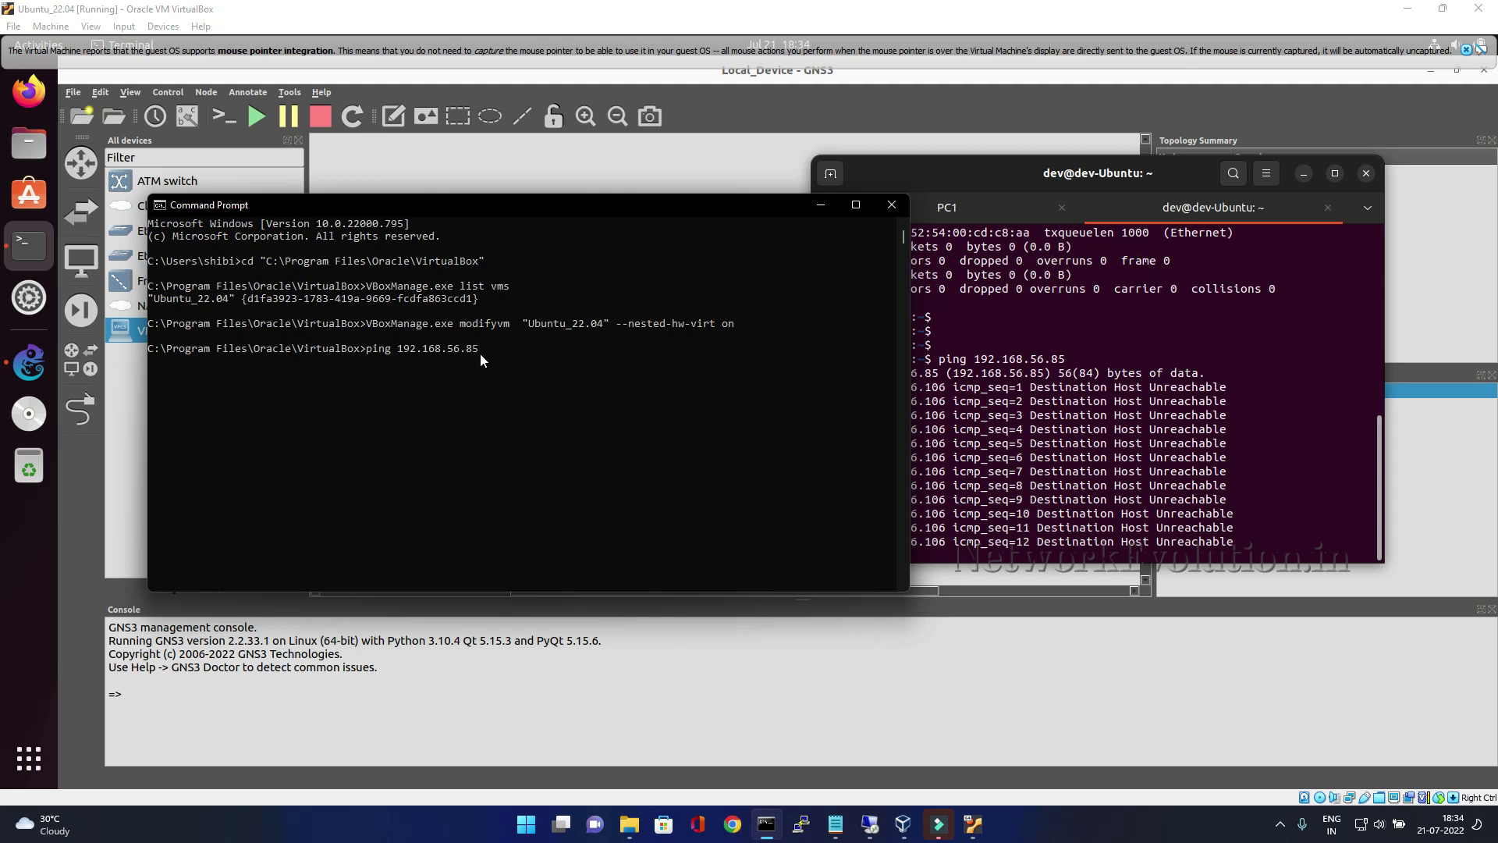
pyautogui.press('Return')
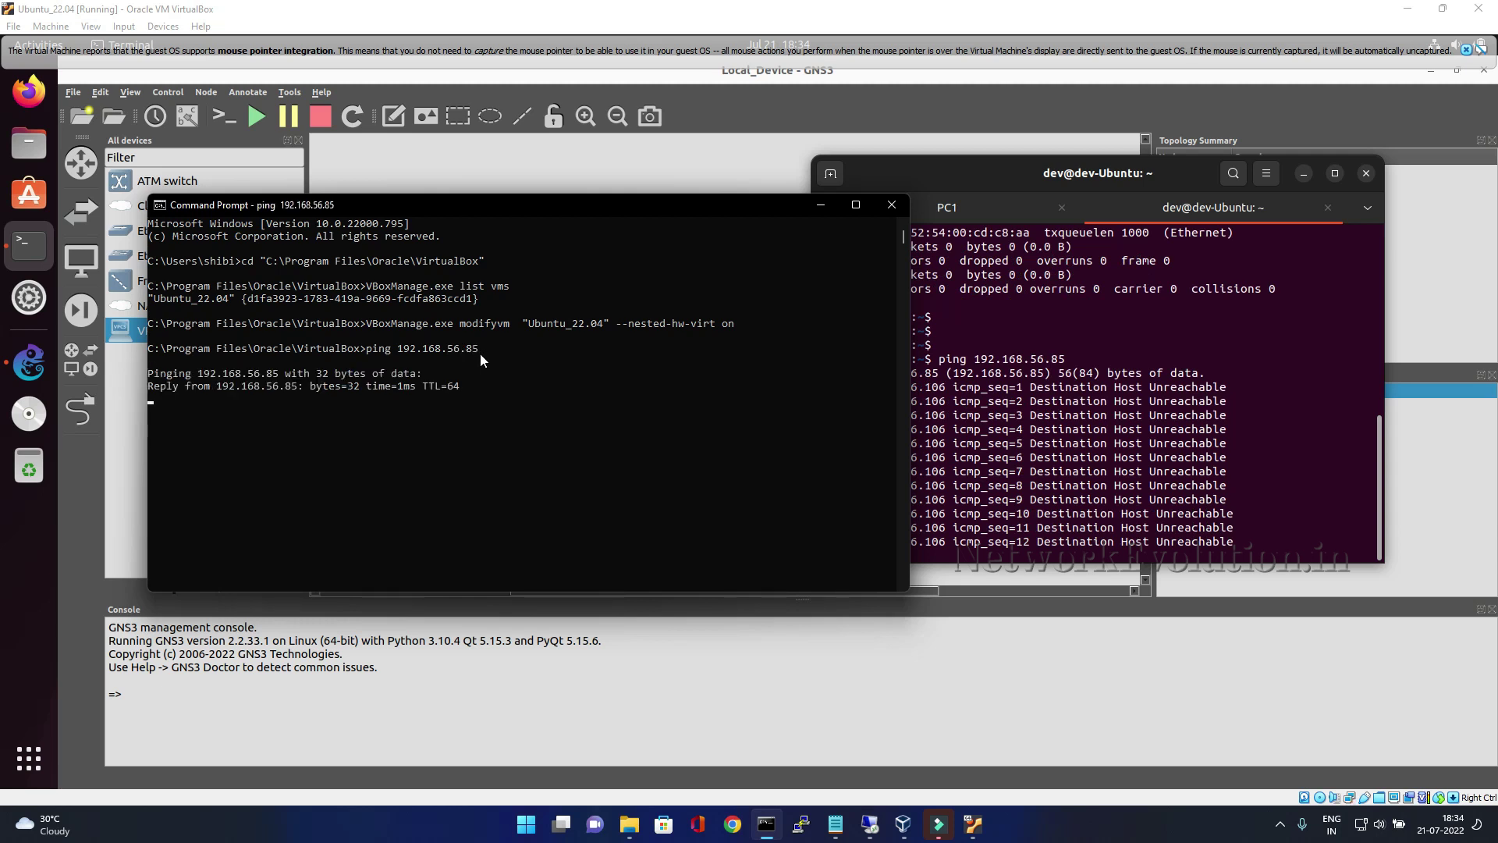
# Step: Highlight the Windows ping command, then the Ubuntu shell's Destination Host Unreachable output
pyautogui.moveTo(477, 349); pyautogui.dragTo(372, 353)
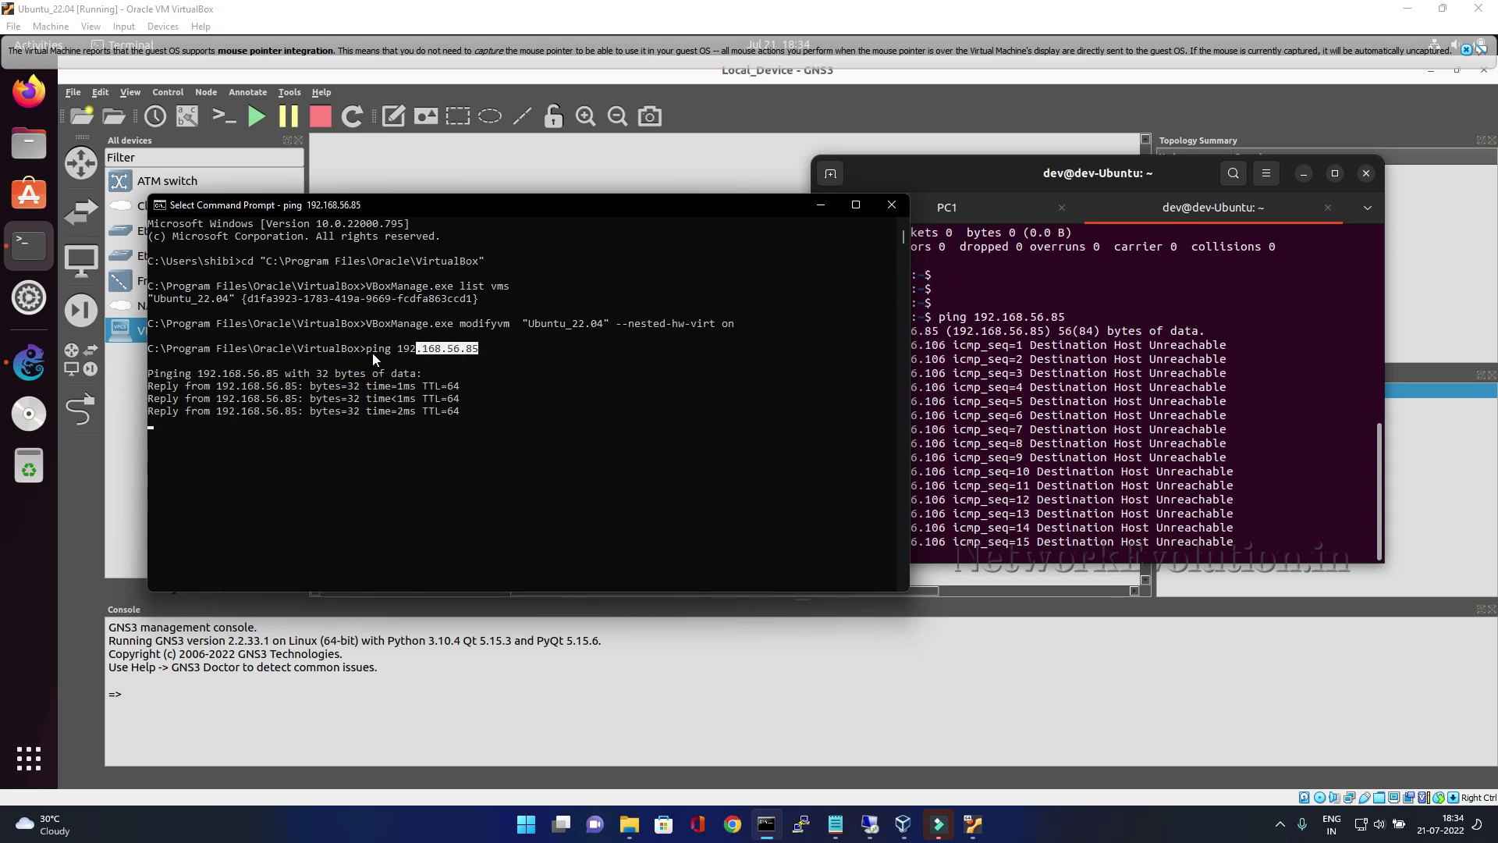
pyautogui.click(981, 170)
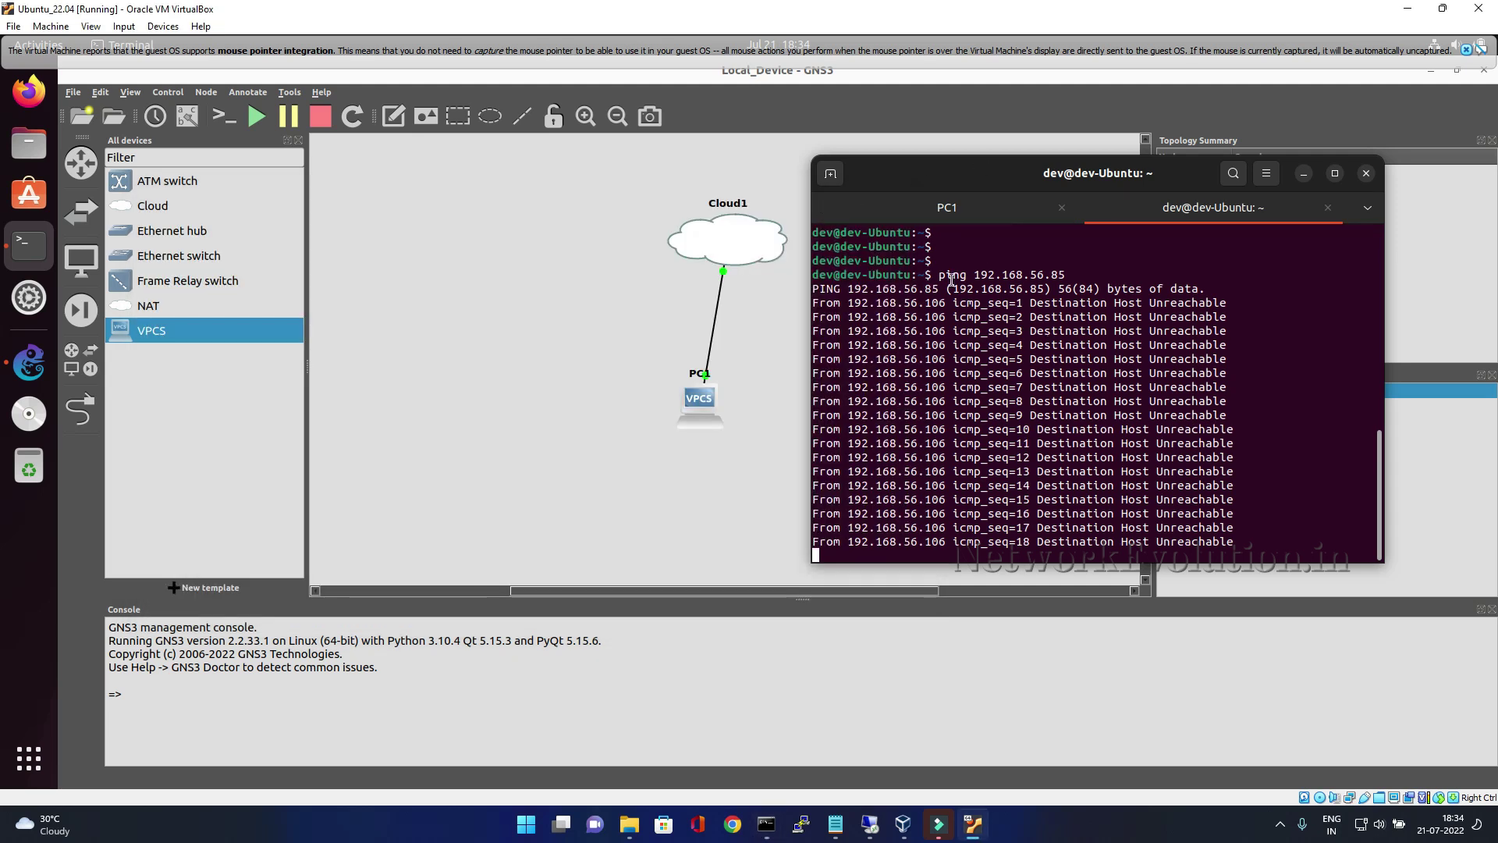
pyautogui.moveTo(1062, 274); pyautogui.dragTo(939, 275)
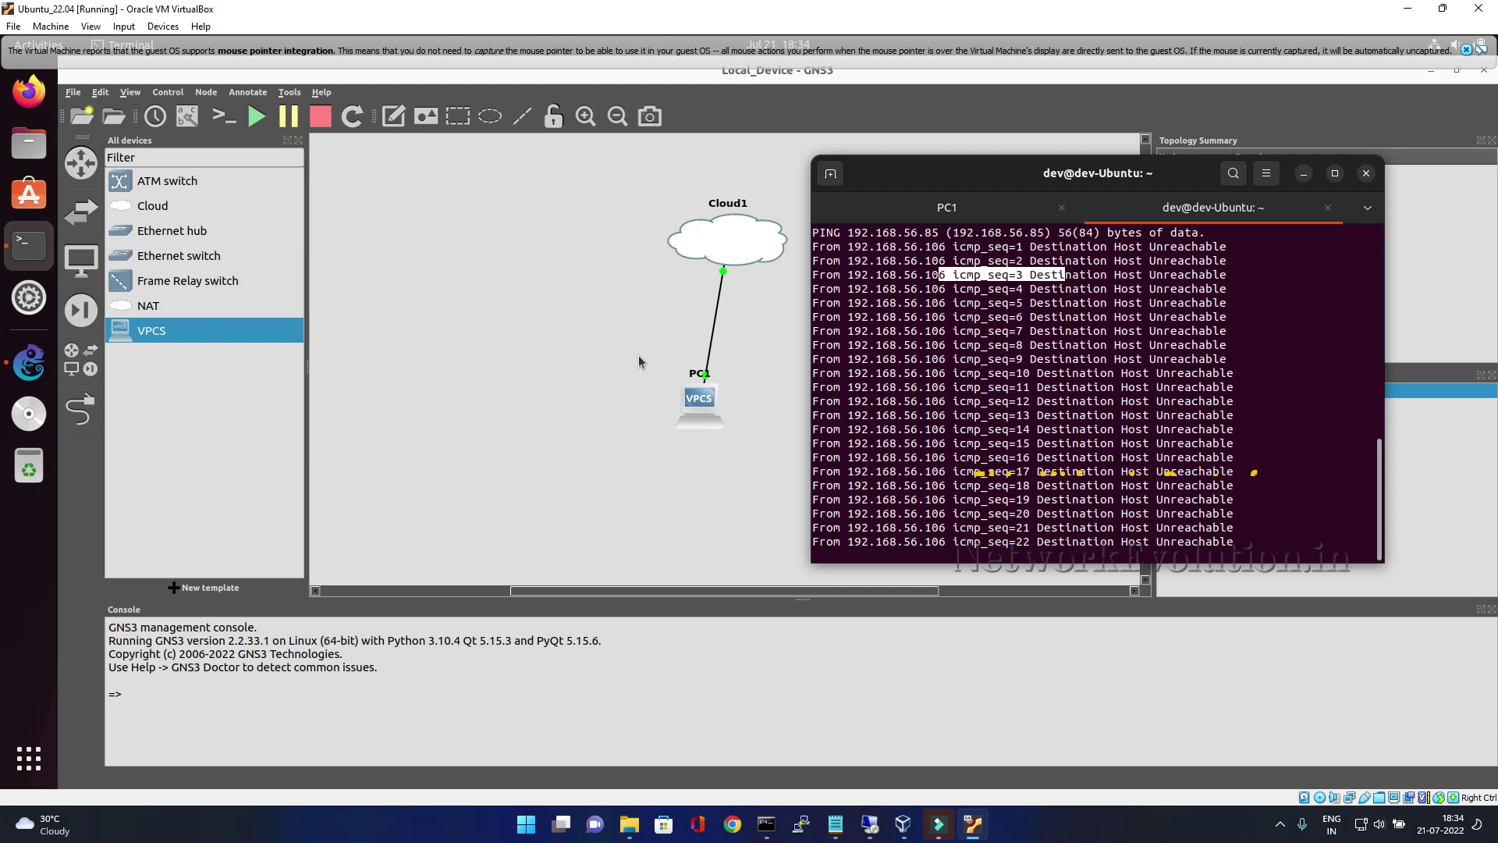
# Step: Stop the PC1 node in GNS3 and bring the Command Prompt back up
pyautogui.rightClick(708, 410)
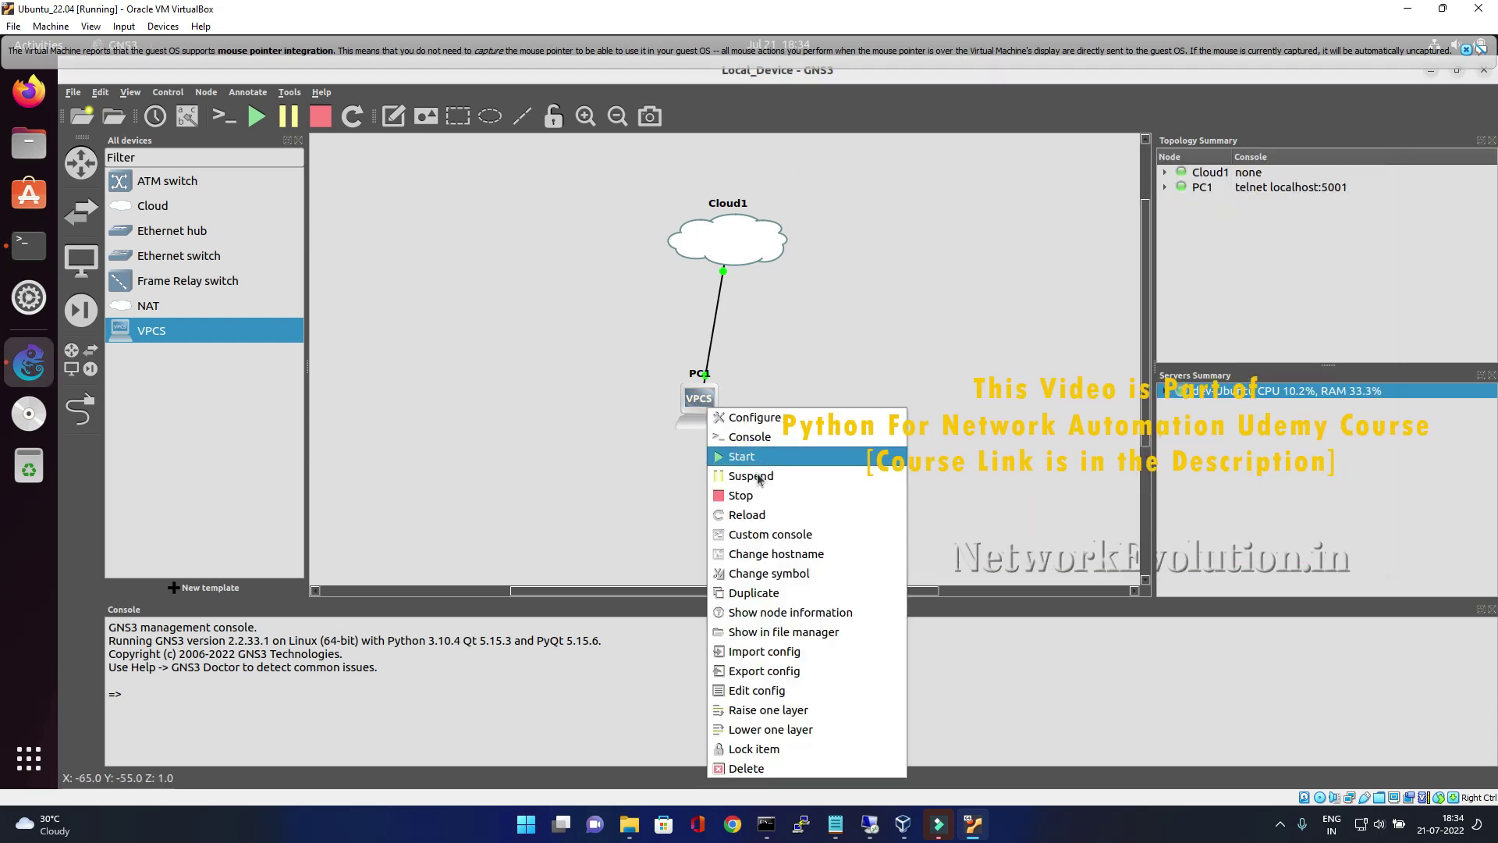
pyautogui.click(742, 496)
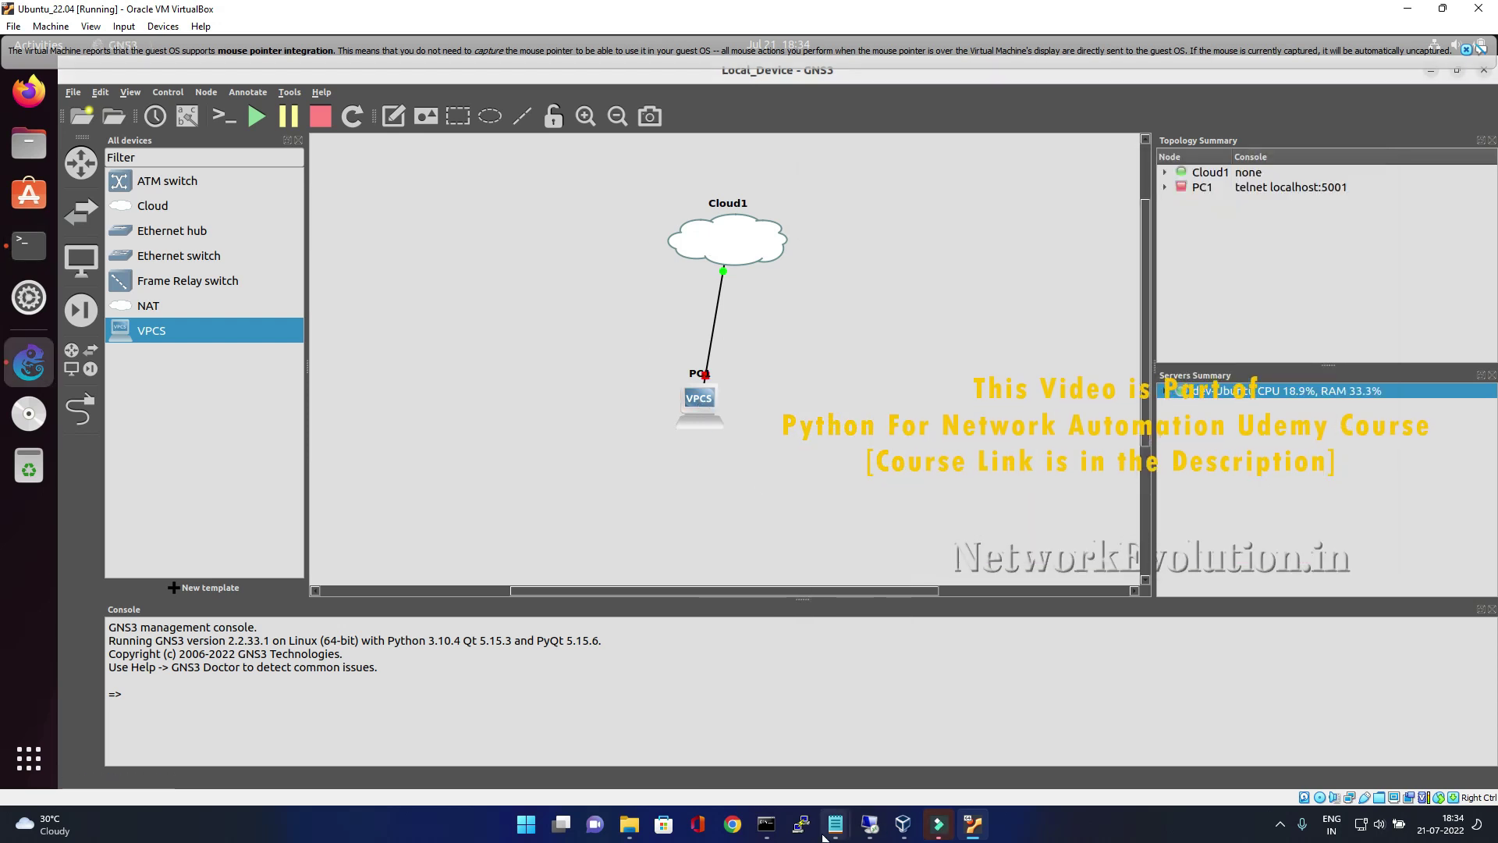
pyautogui.click(765, 825)
pyautogui.click(431, 447)
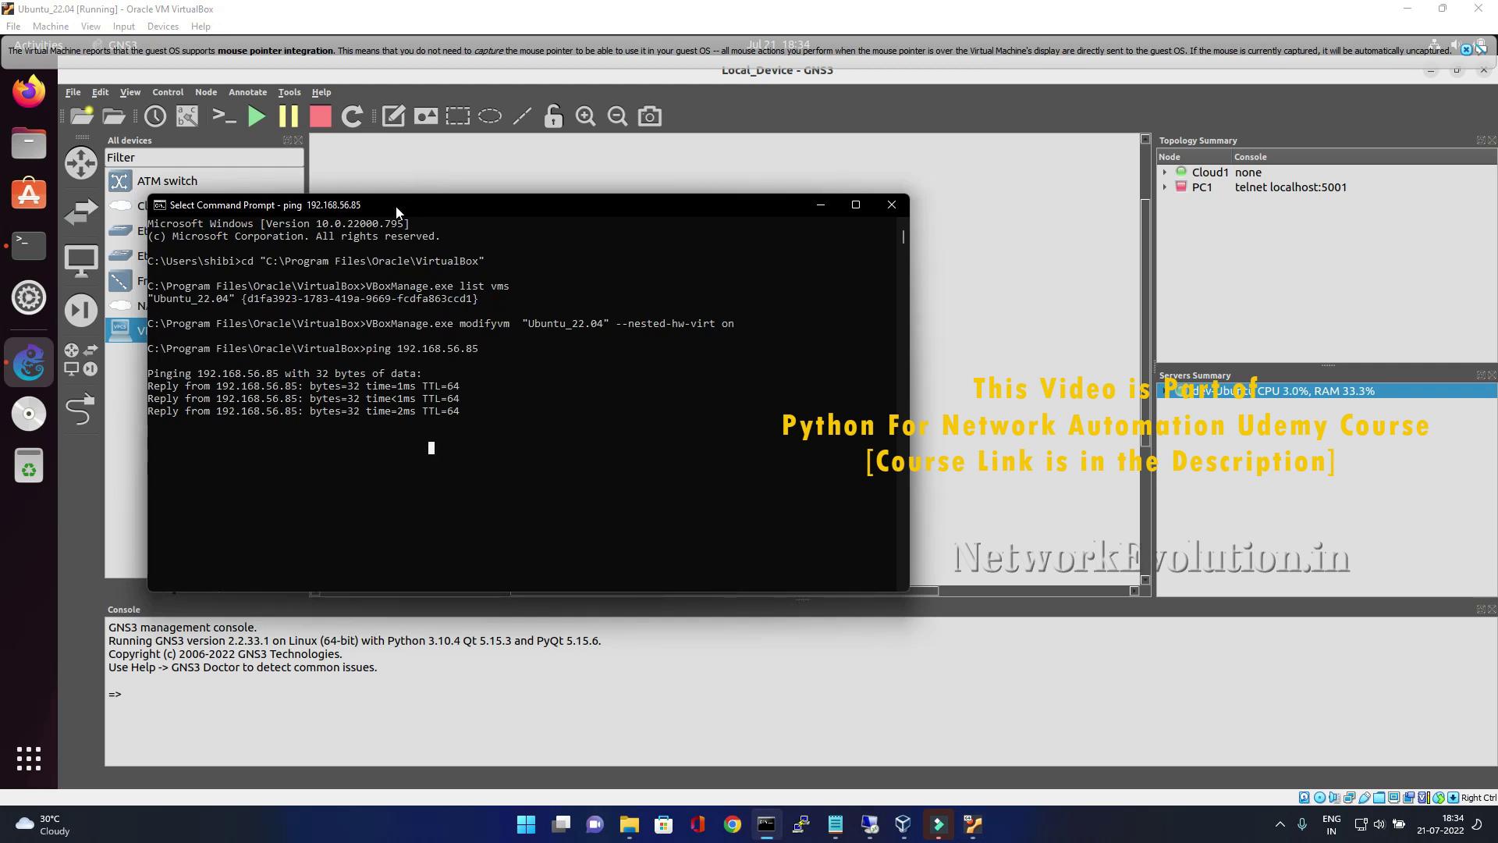
# Step: Position the Command Prompt over the GNS3 canvas showing its three TTL=64 replies
pyautogui.moveTo(410, 205); pyautogui.dragTo(589, 167)
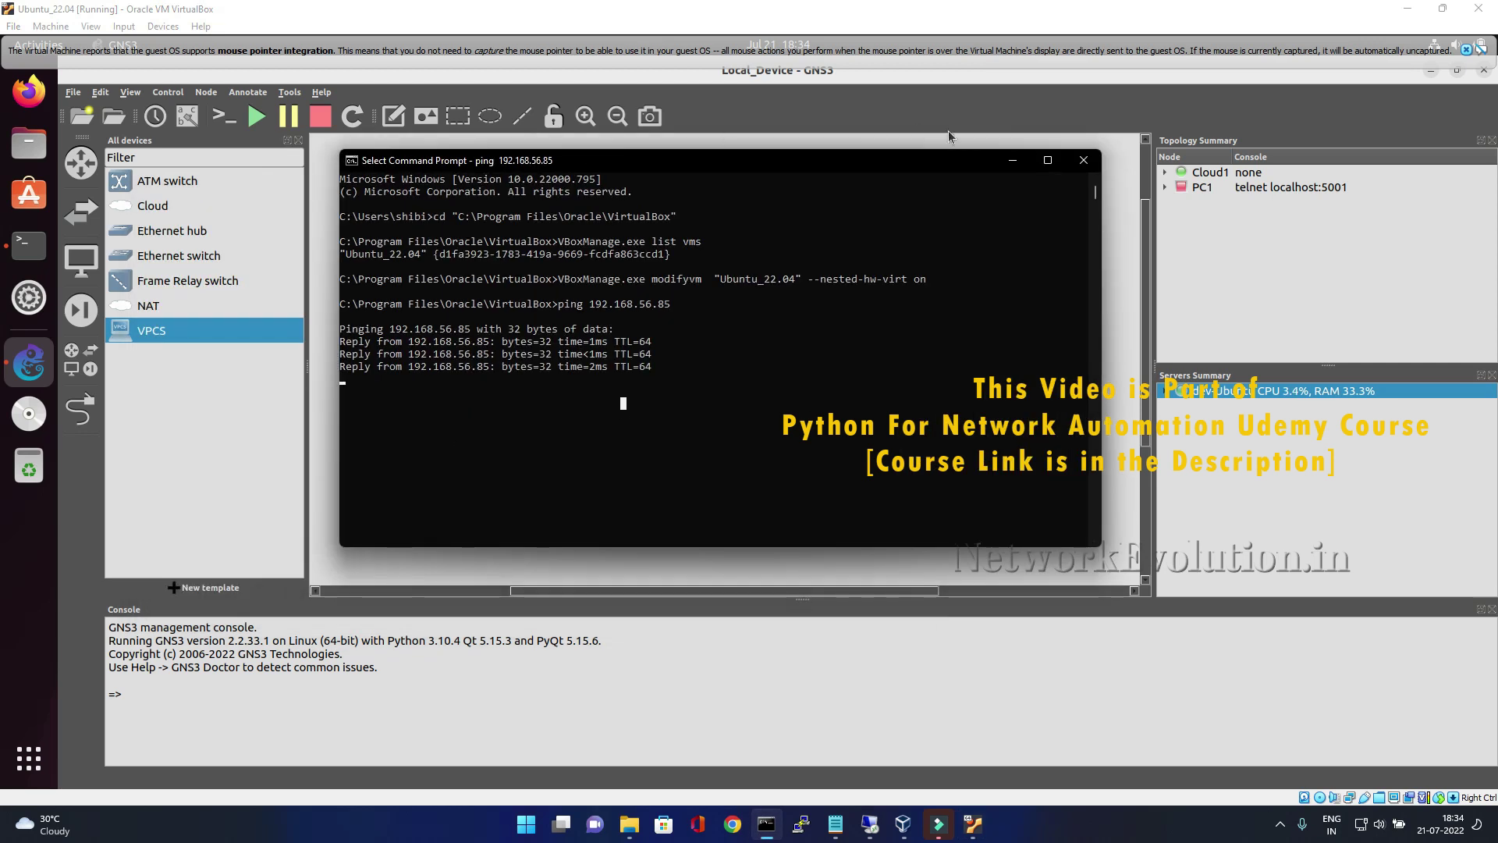
pyautogui.click(1013, 160)
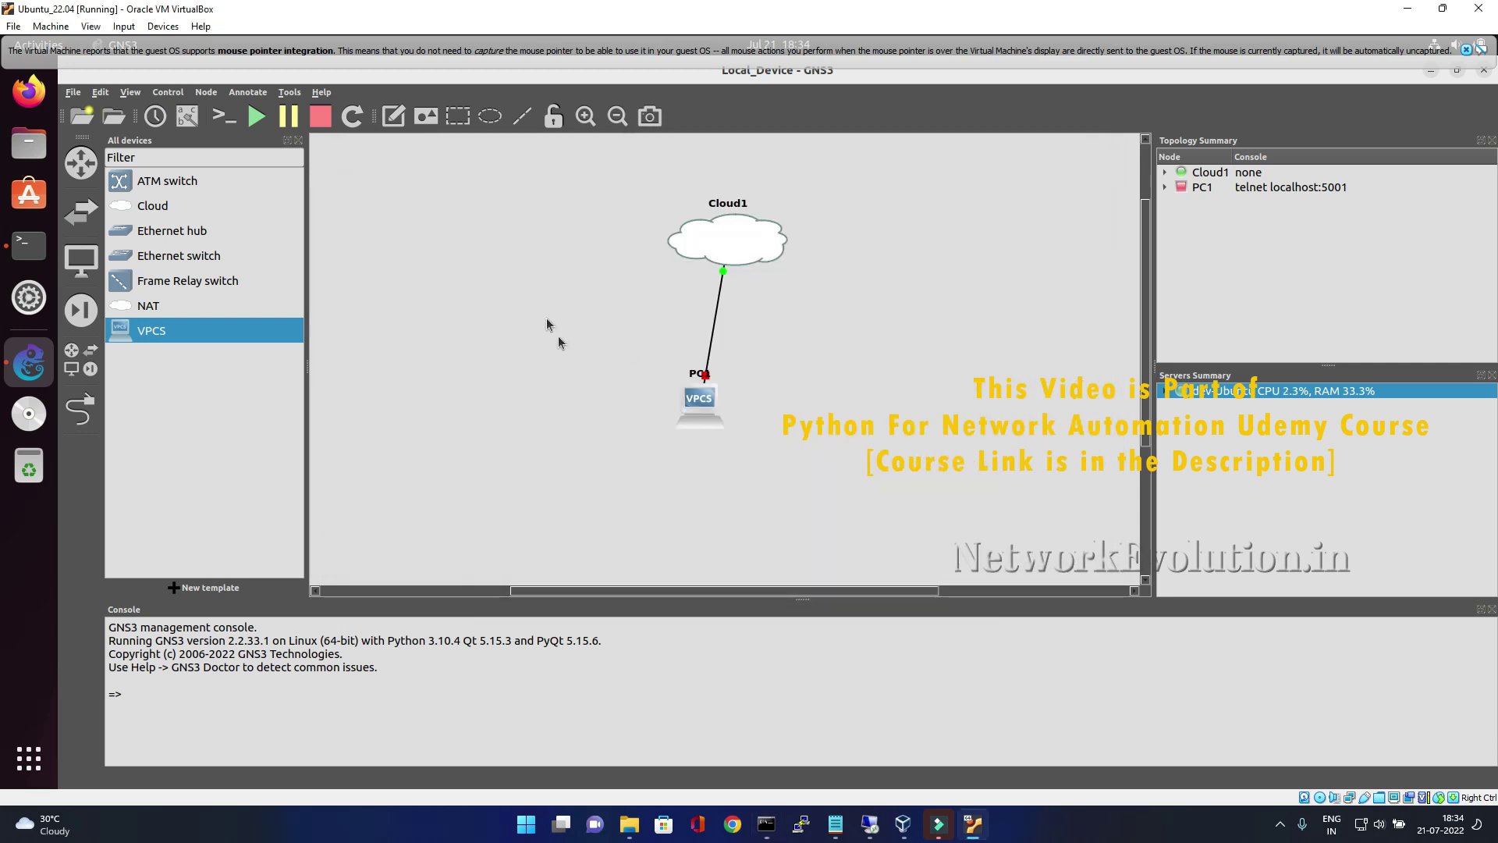
pyautogui.click(765, 829)
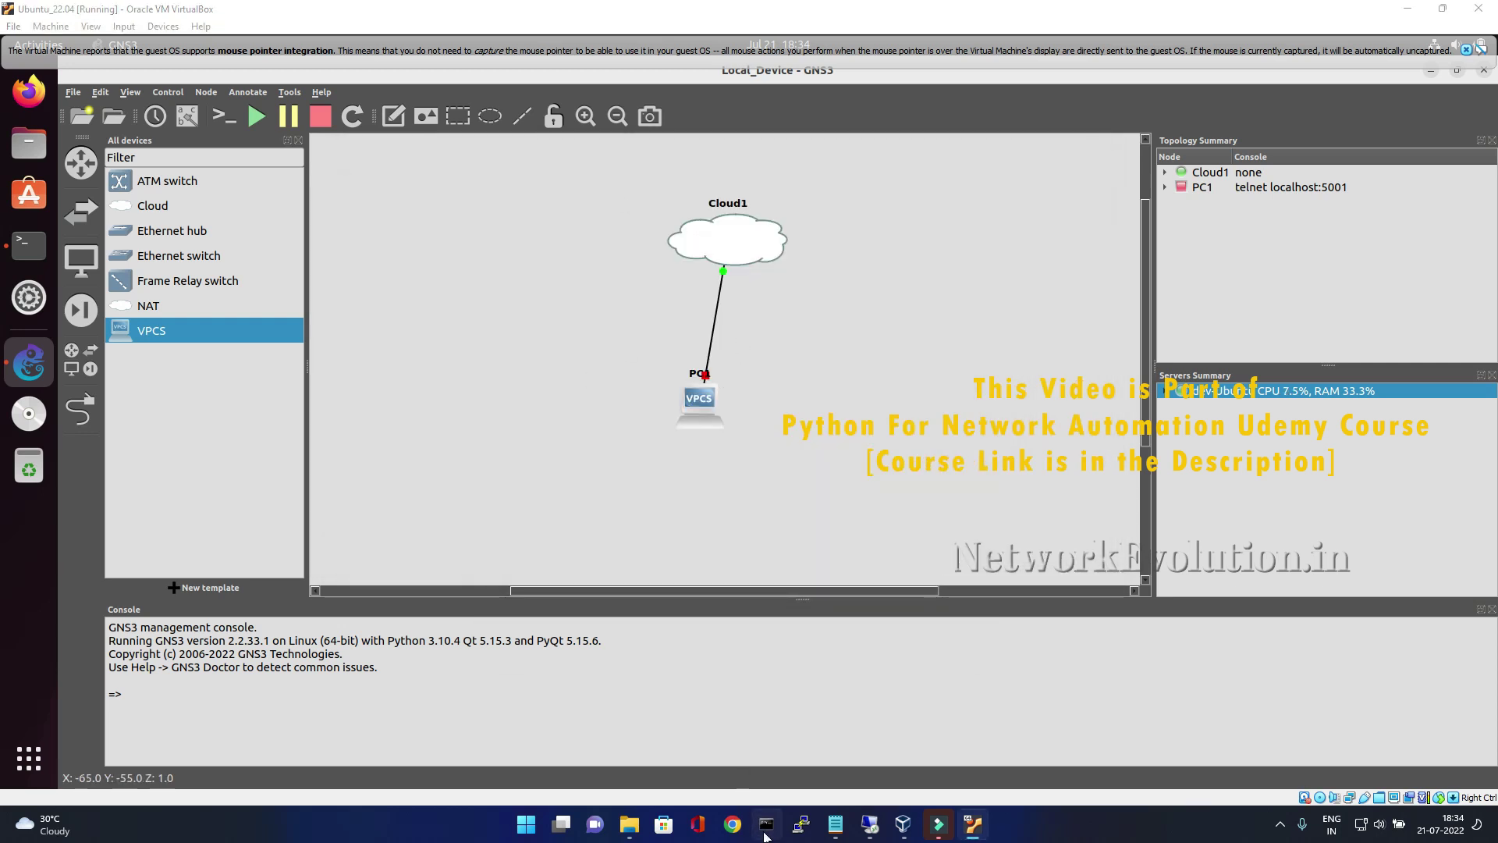
pyautogui.moveTo(682, 161); pyautogui.dragTo(687, 449)
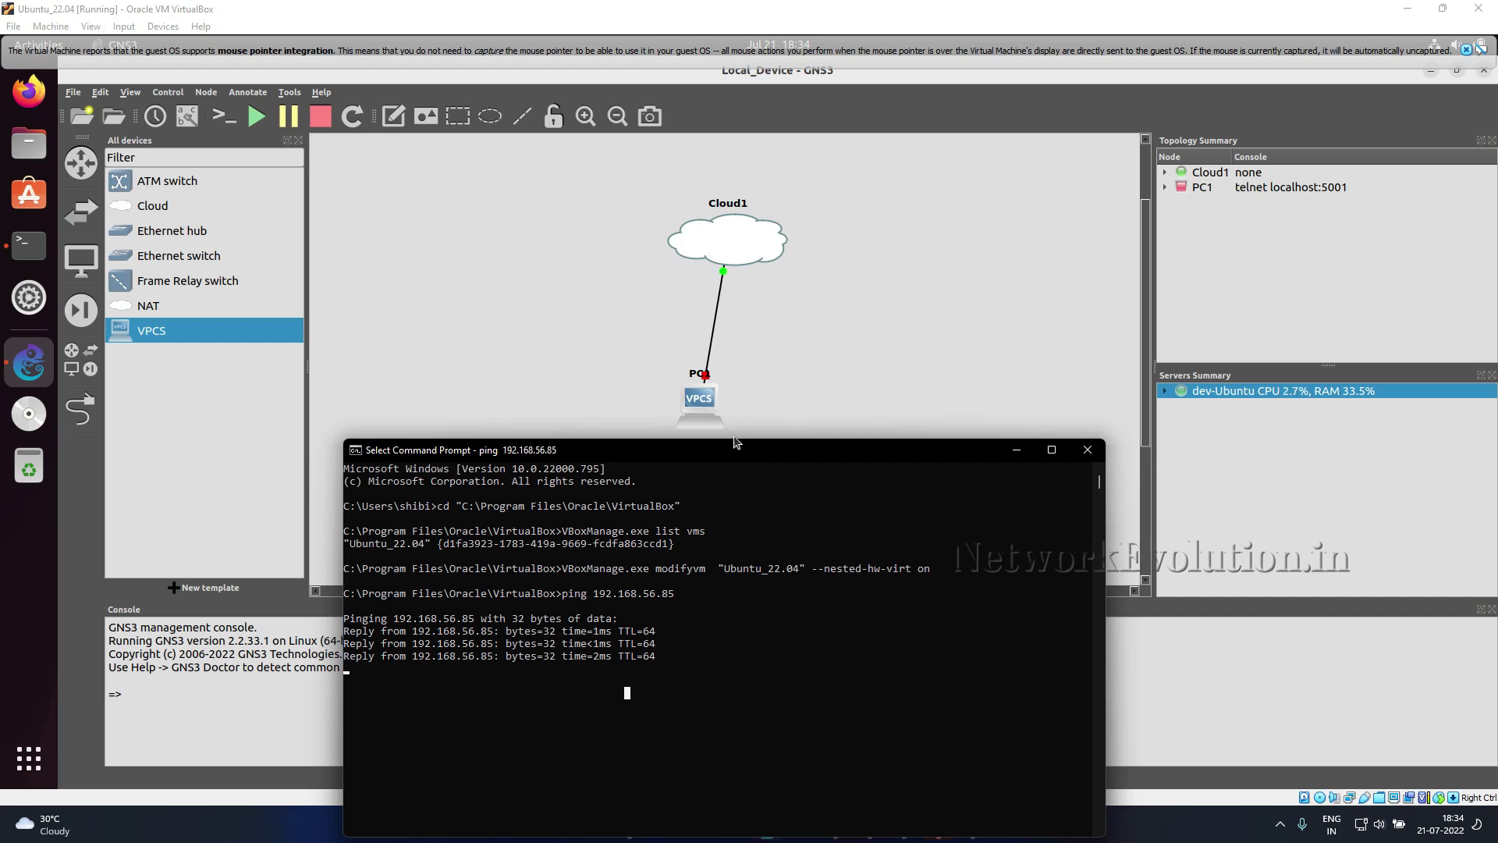
pyautogui.moveTo(735, 451); pyautogui.dragTo(726, 179)
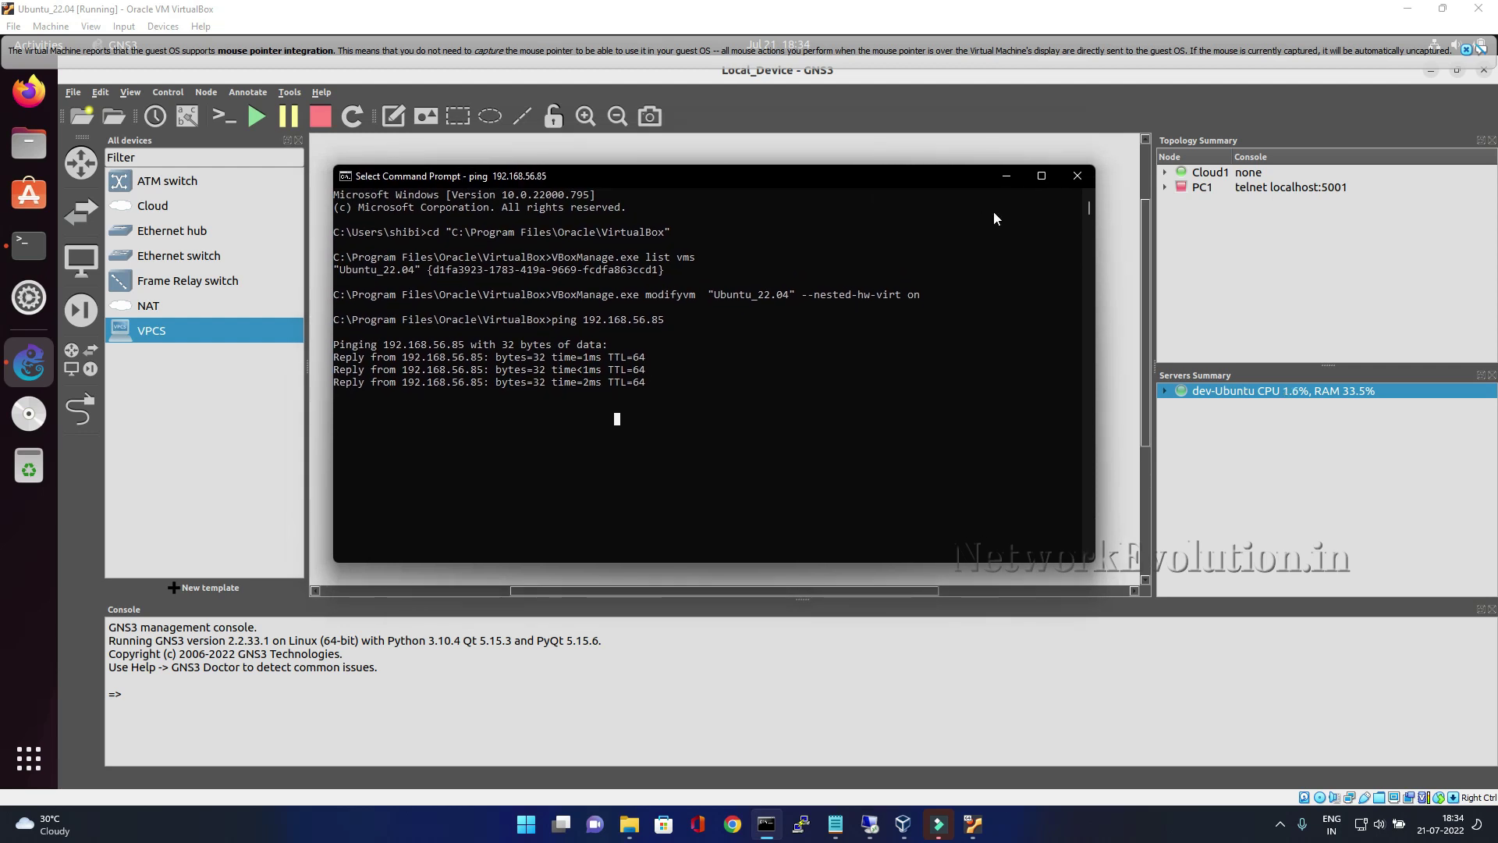